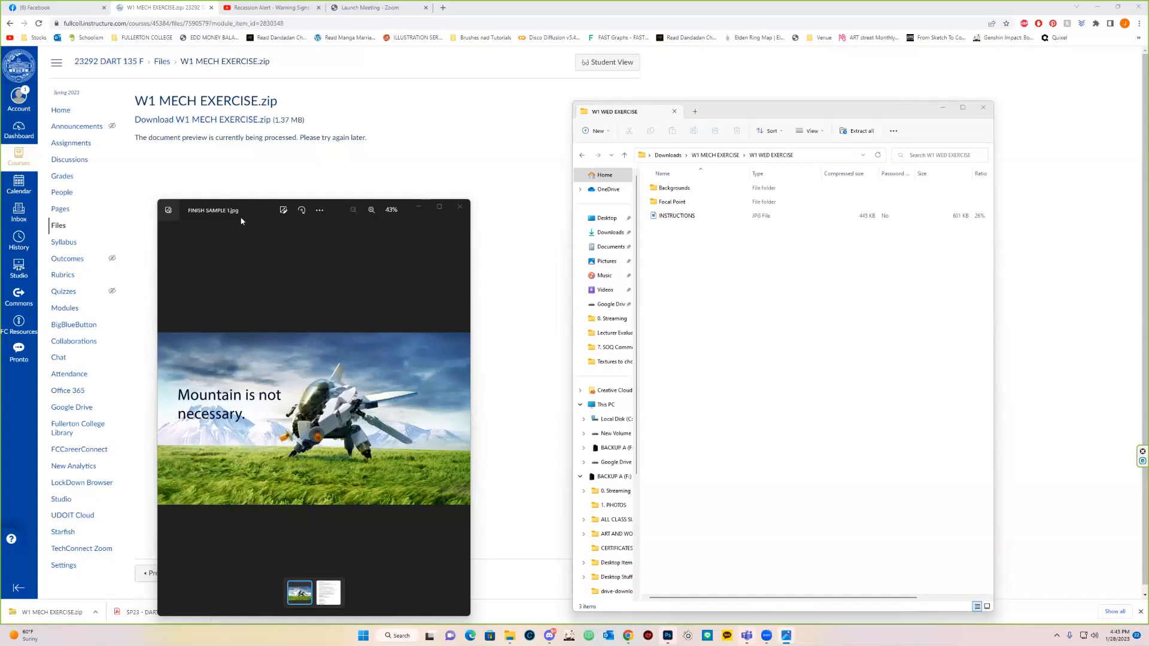
# - Switch to Photoshop and bring the finished sample image and the exercise's file folder window in front of it
pyautogui.moveTo(244, 213); pyautogui.dragTo(245, 211)
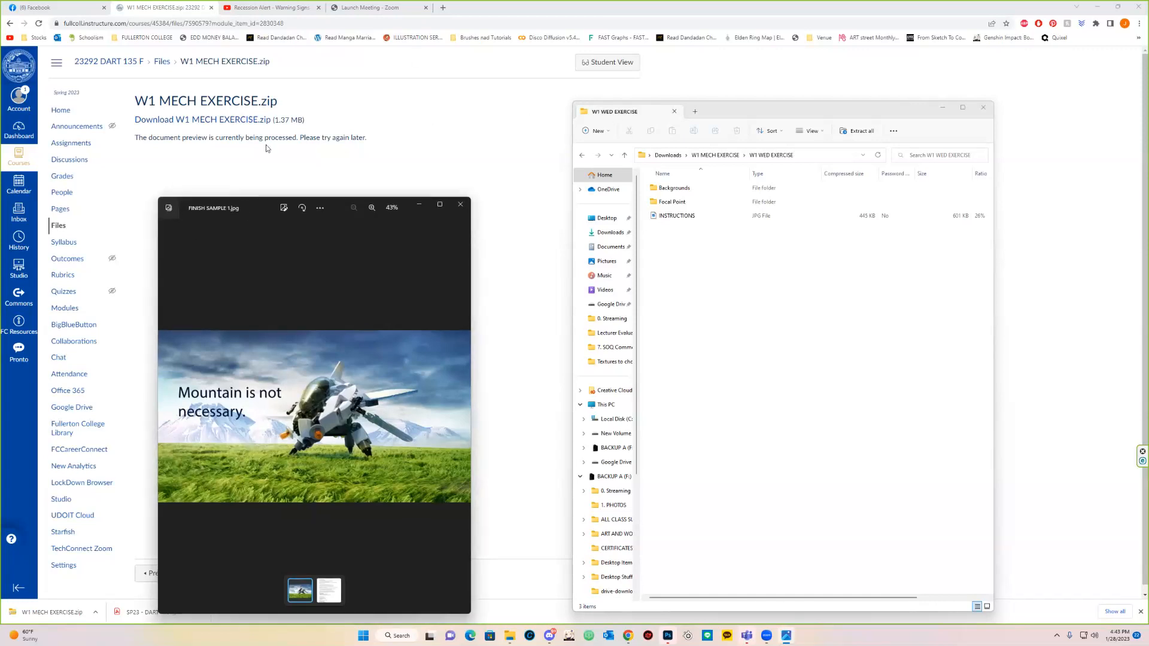
pyautogui.moveTo(267, 149); pyautogui.dragTo(268, 141)
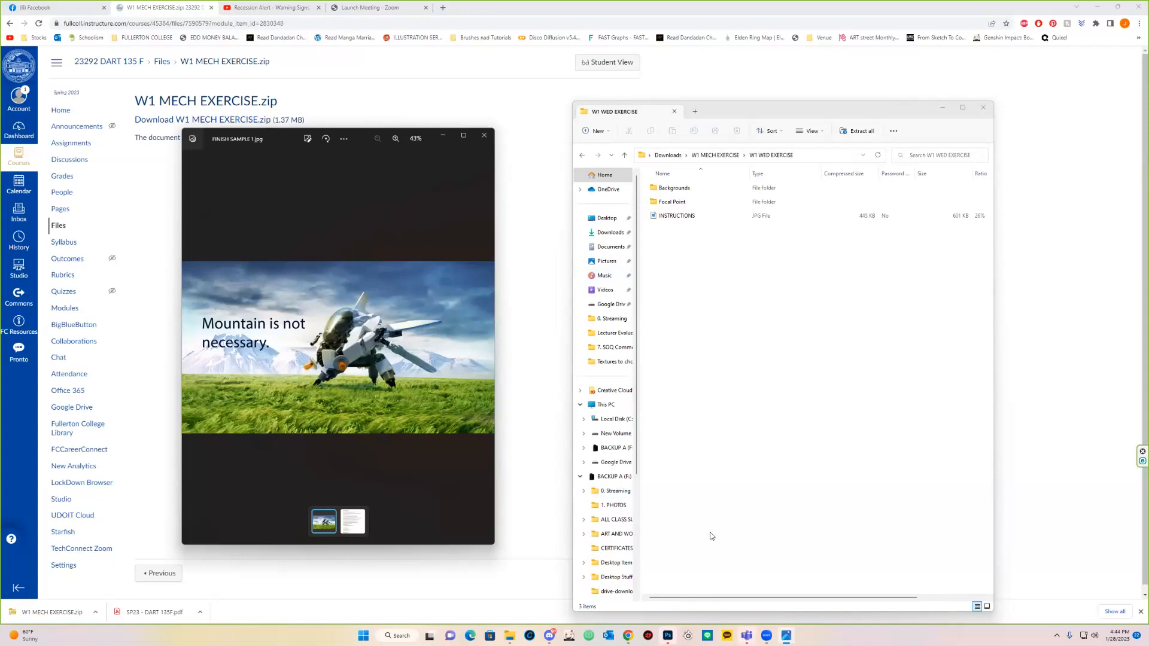
pyautogui.click(667, 635)
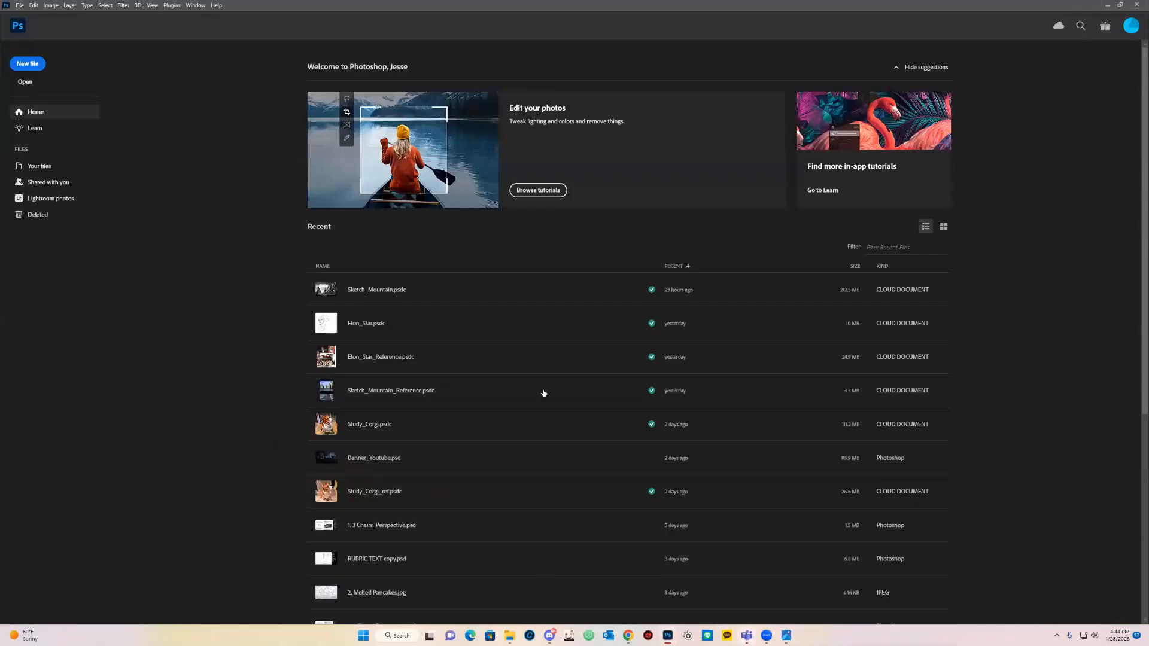
pyautogui.hotkey('alt', 'Tab')
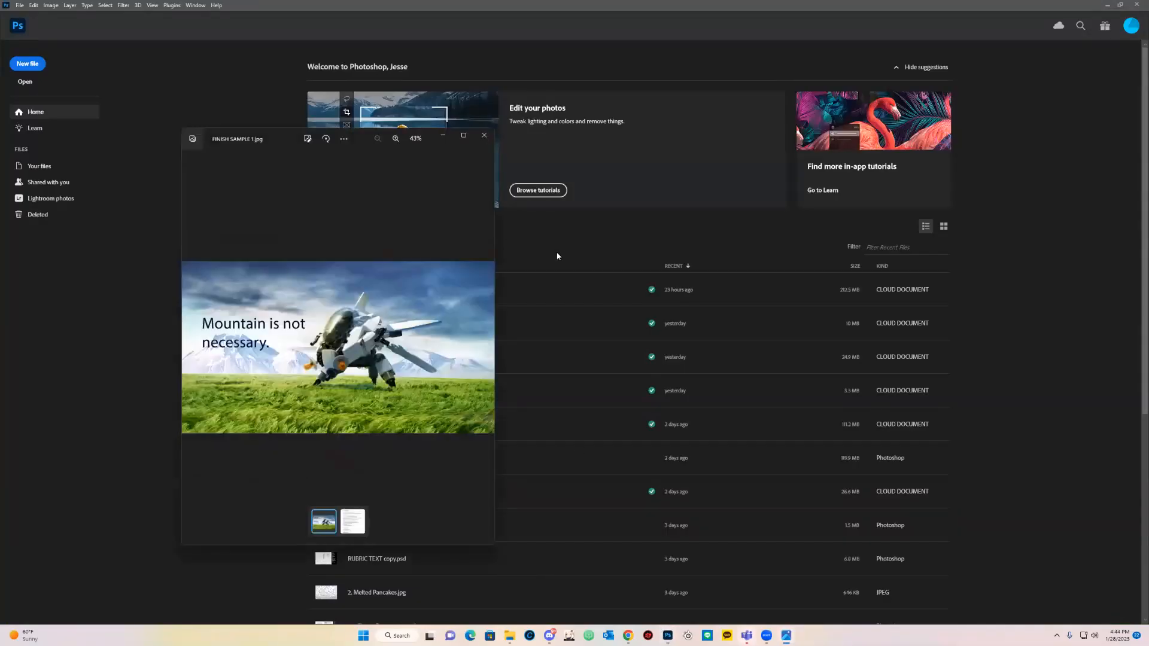
pyautogui.hotkey('alt', 'Tab')
pyautogui.click(840, 270)
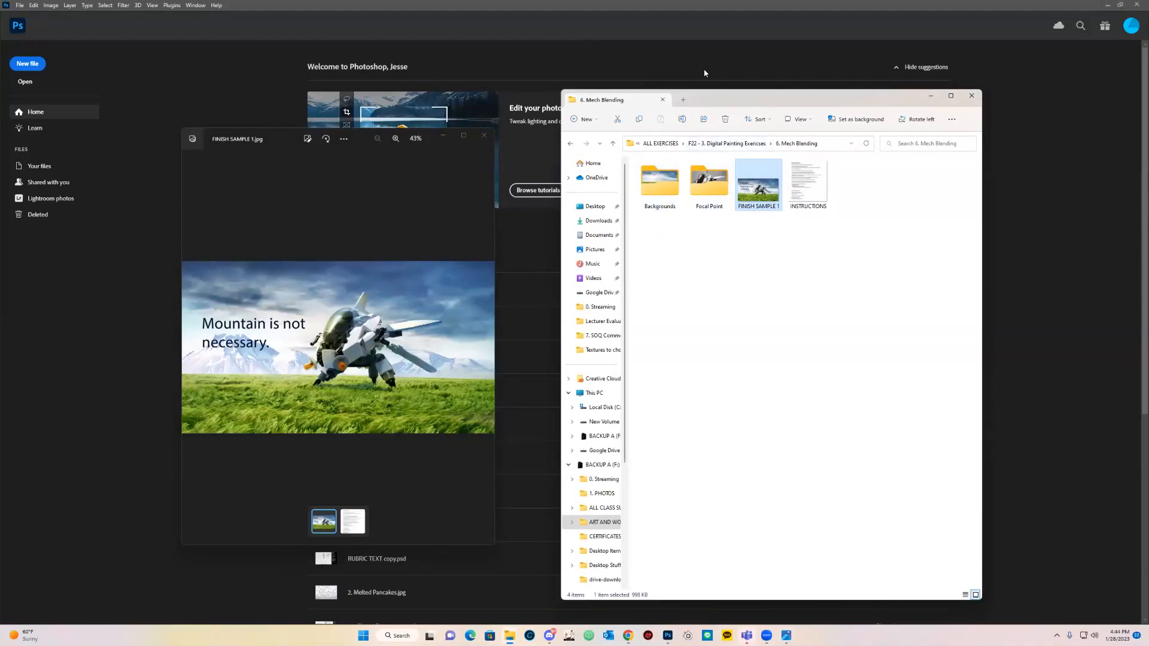
# - Open the W1 WED EXERCISE folder in Downloads
pyautogui.click(742, 145)
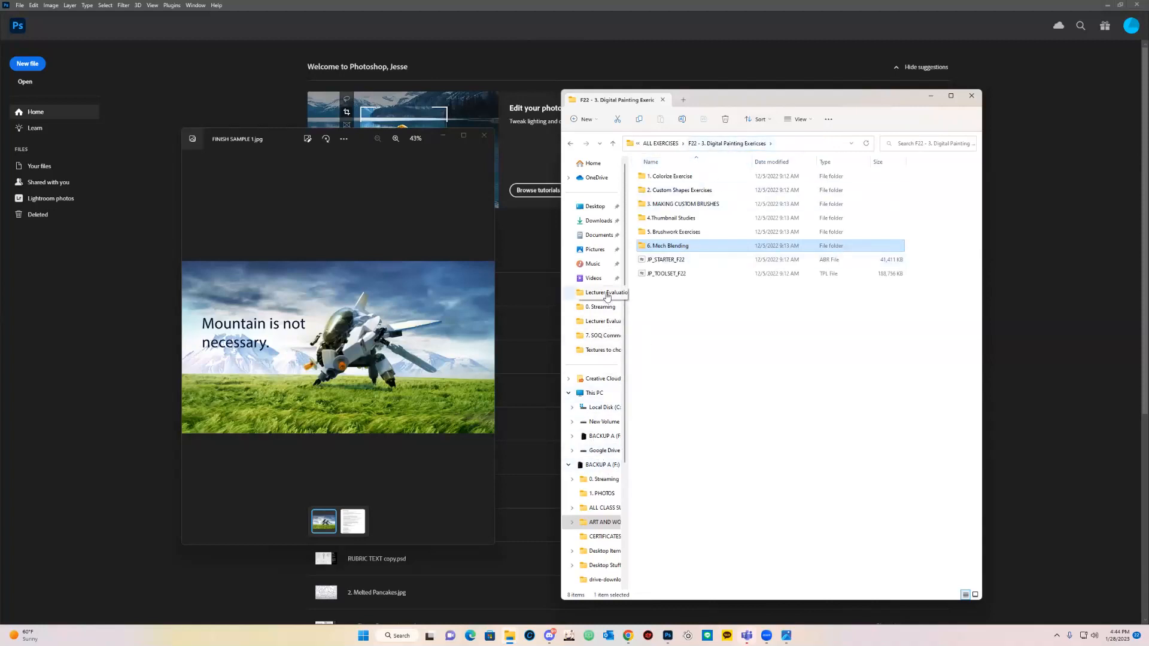
pyautogui.click(595, 221)
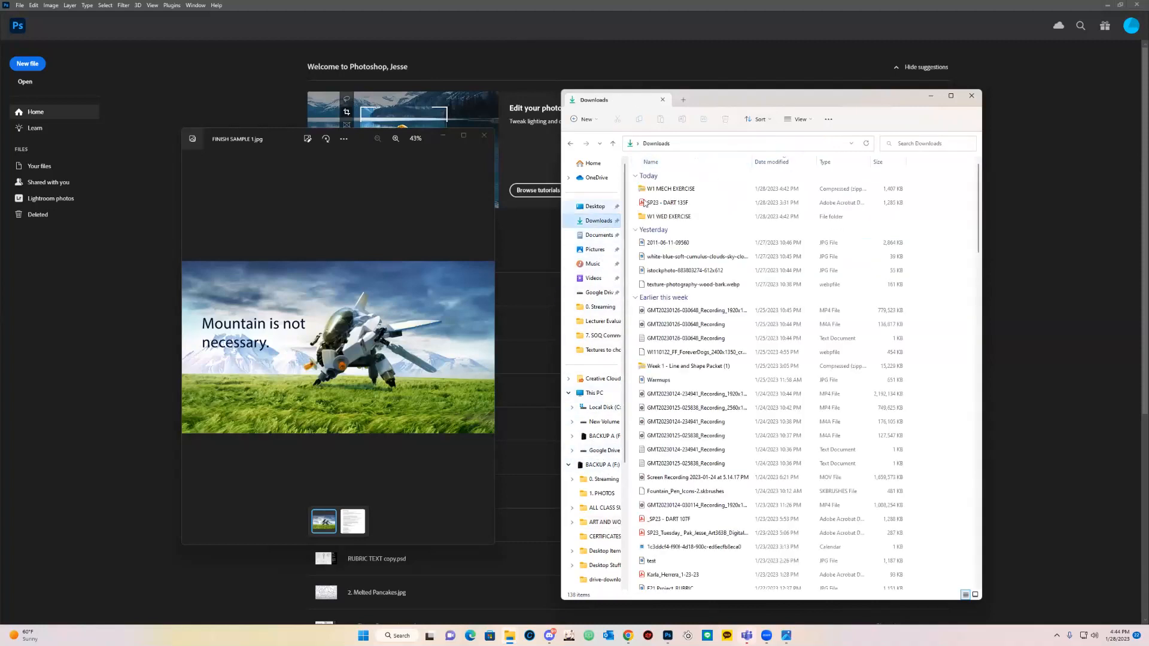
pyautogui.rightClick(672, 190)
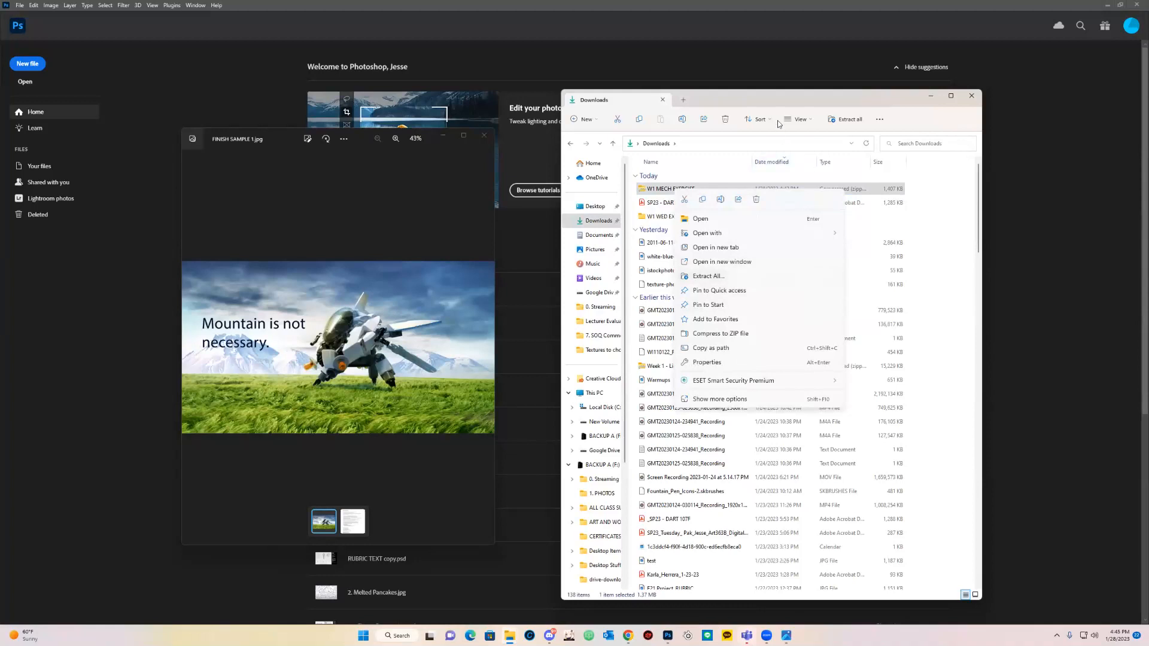
pyautogui.click(772, 106)
pyautogui.doubleClick(682, 216)
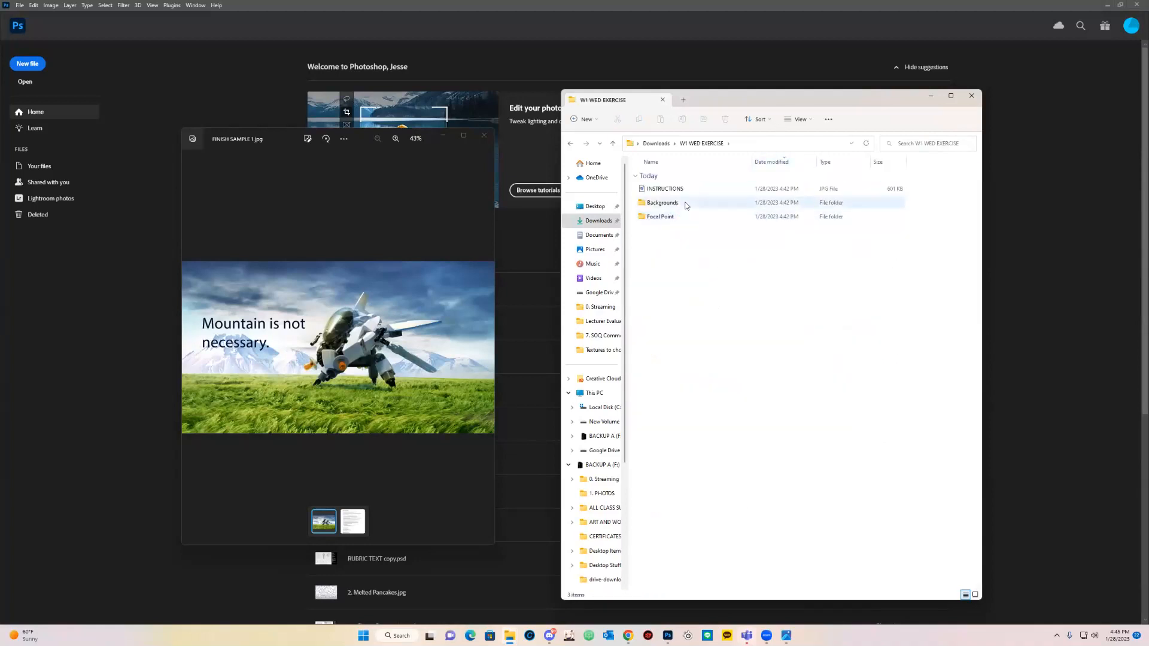
# - Open the Backgrounds folder and preview the HiResField1, HiResField4 and landscape images
pyautogui.doubleClick(682, 202)
pyautogui.click(672, 191)
pyautogui.doubleClick(672, 190)
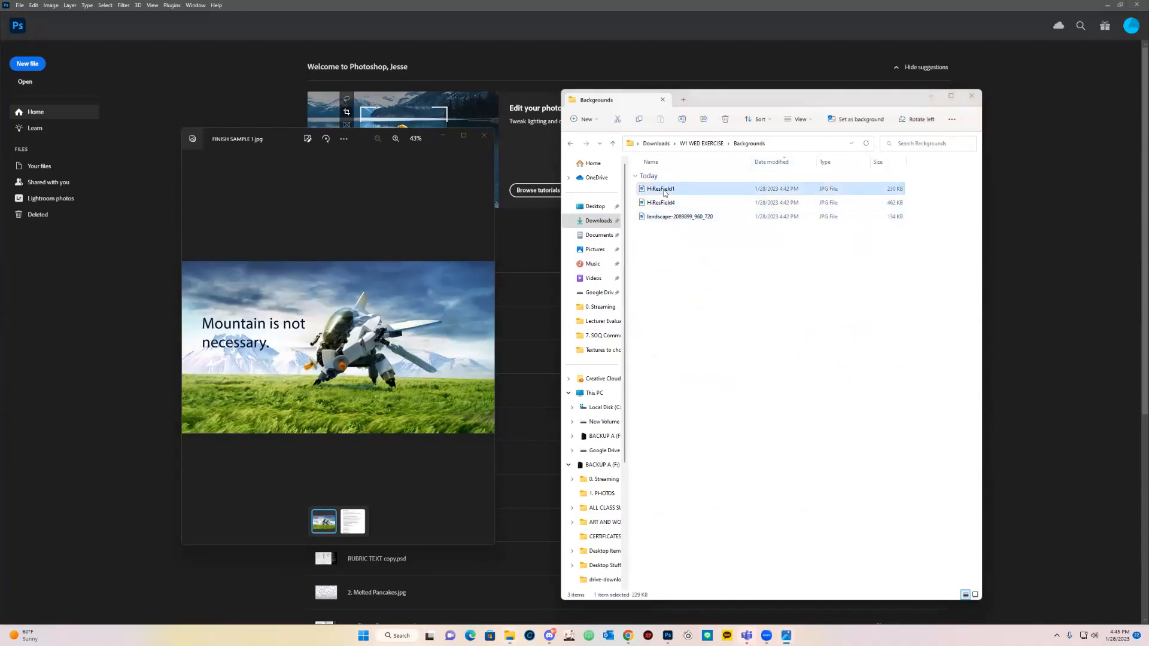
pyautogui.click(656, 204)
pyautogui.doubleClick(655, 204)
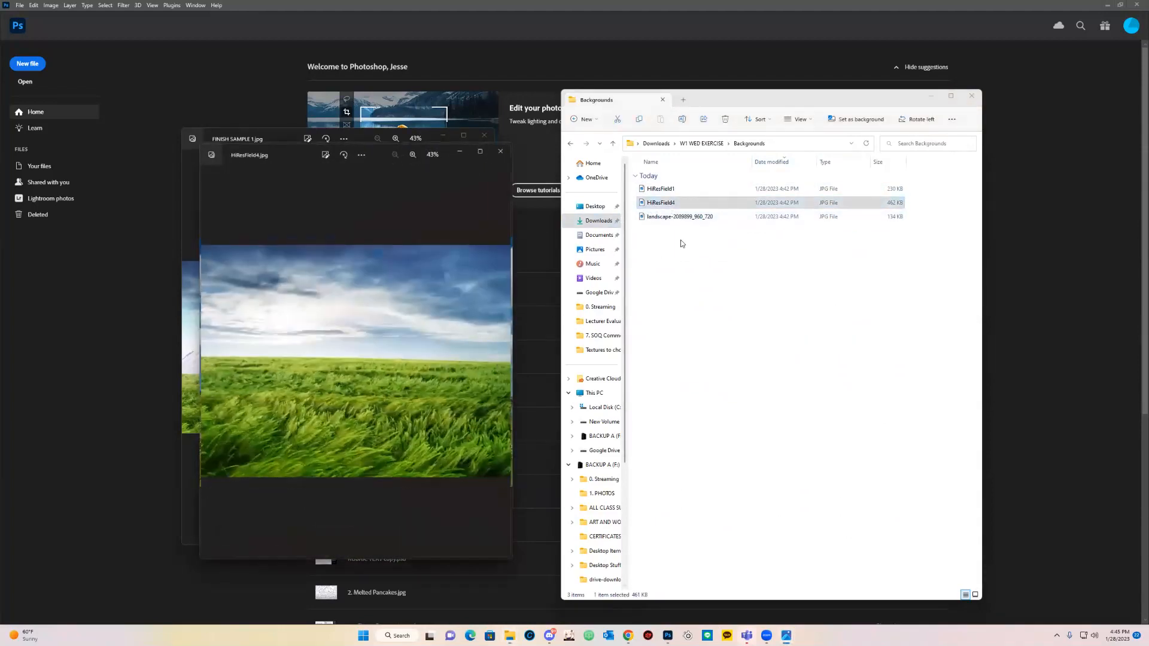
pyautogui.doubleClick(671, 217)
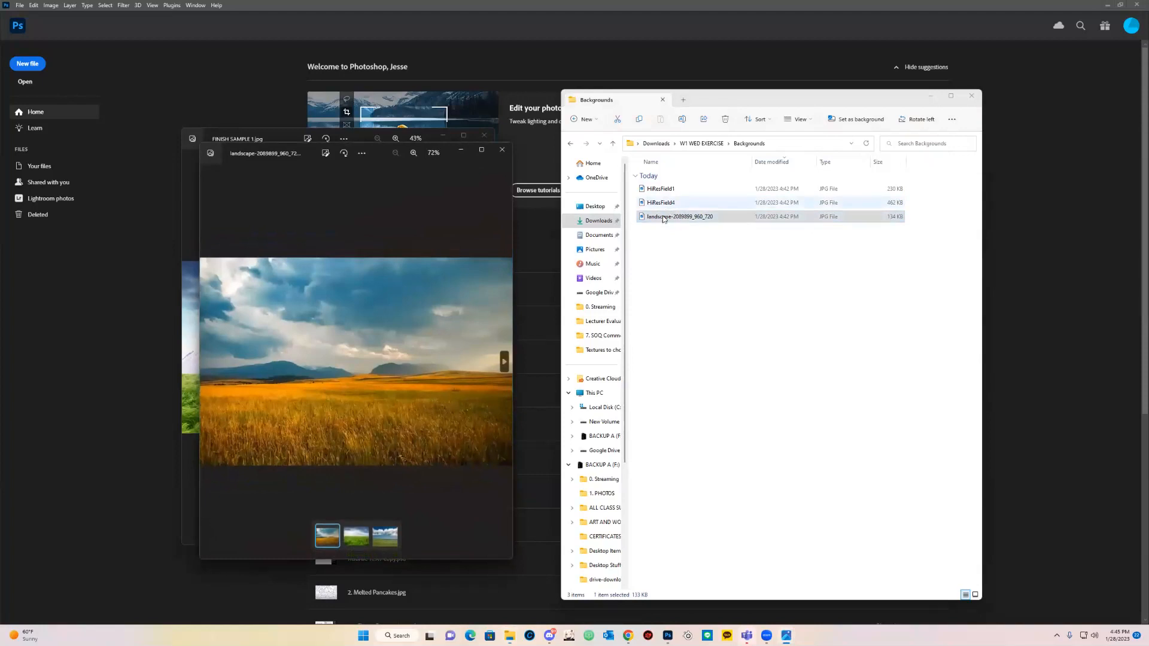
# - Open HiResField4.jpg from the Backgrounds folder as a document in Photoshop
pyautogui.doubleClick(685, 204)
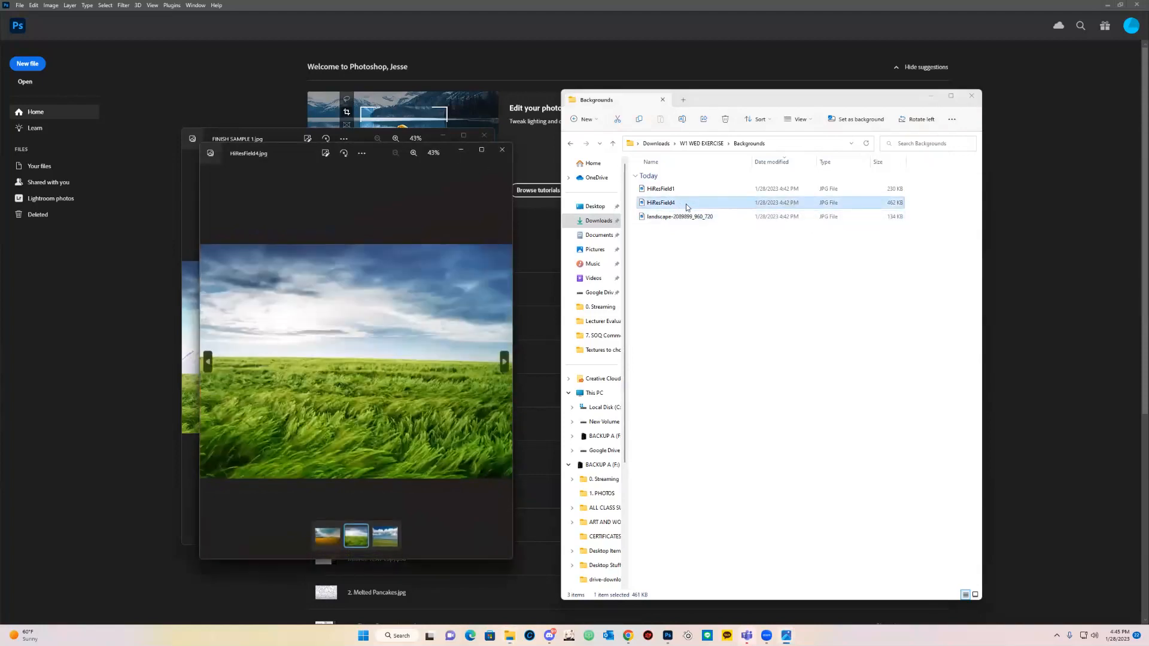
pyautogui.moveTo(686, 208); pyautogui.dragTo(1017, 272)
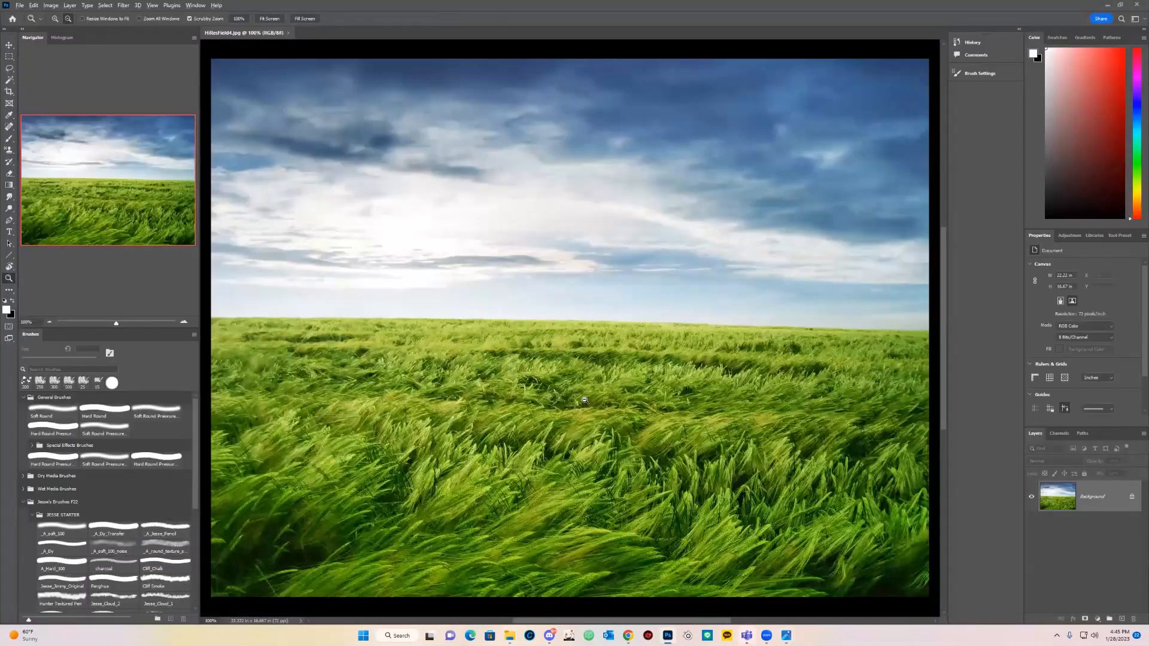
pyautogui.keyDown('alt'); pyautogui.click(585, 400); pyautogui.keyUp('alt')
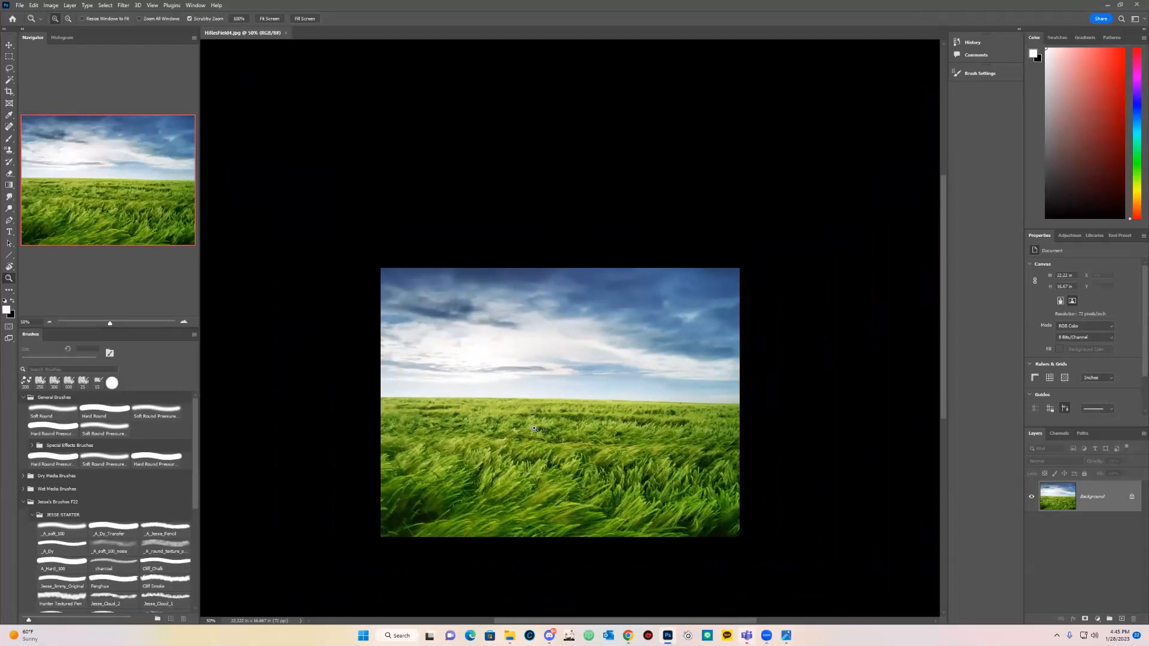
# - Open Ship7.jpg from the Focal Point folder as a separate Photoshop document
pyautogui.hotkey('alt', 'Tab')
pyautogui.hotkey('alt', 'Tab')
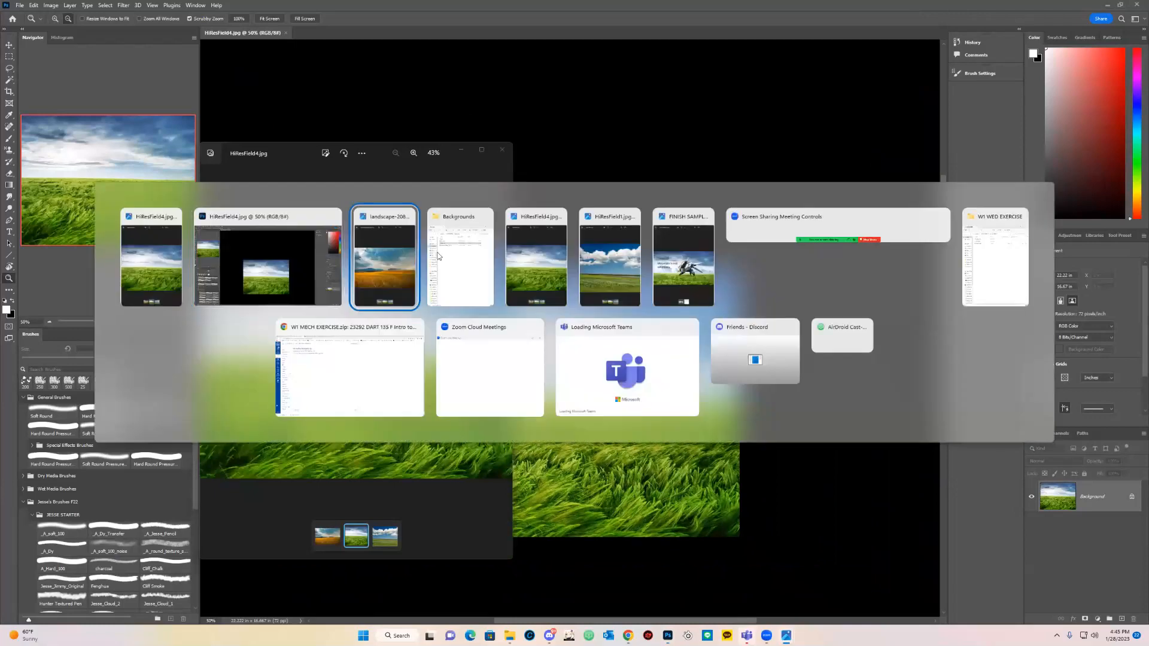
pyautogui.click(462, 271)
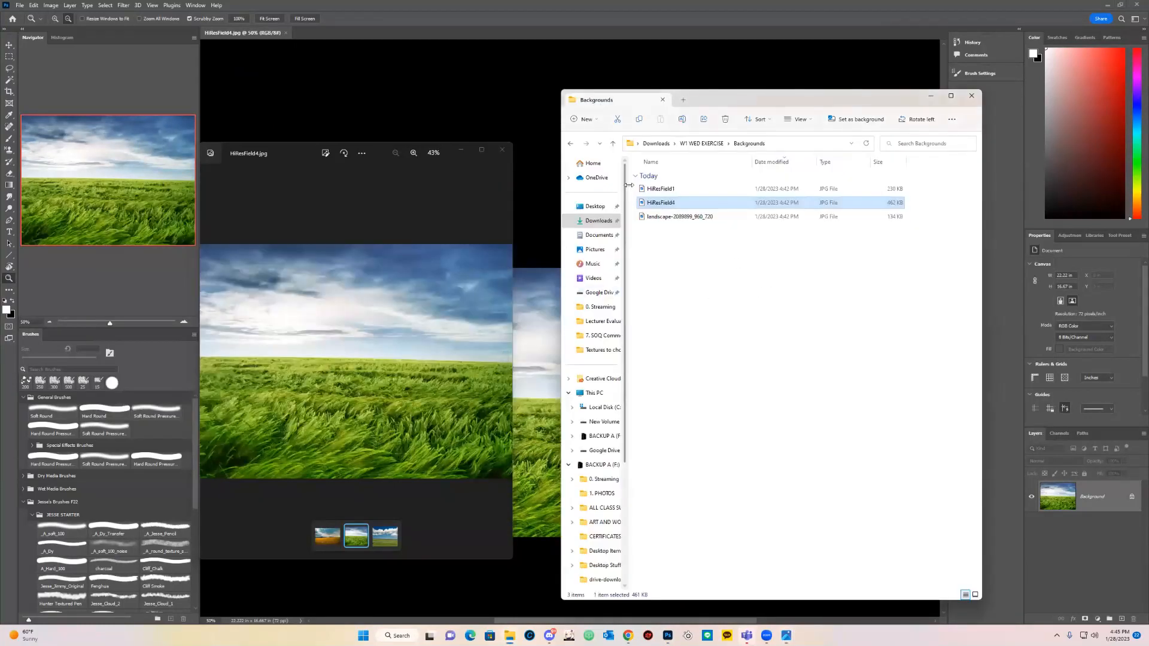
pyautogui.hotkey('alt', 'Up')
pyautogui.doubleClick(668, 218)
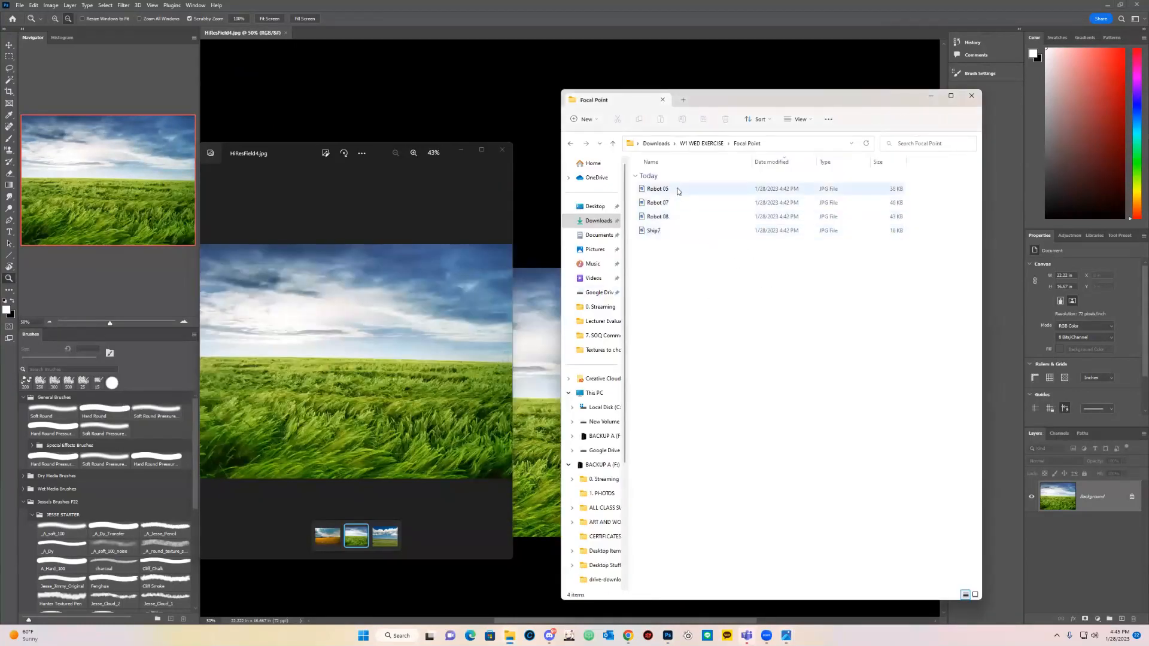
pyautogui.moveTo(658, 230)
pyautogui.mouseDown()
pyautogui.moveTo(536, 179)
pyautogui.moveTo(351, 23)
pyautogui.moveTo(288, 34)
pyautogui.moveTo(666, 180)
pyautogui.moveTo(681, 230)
pyautogui.mouseUp()
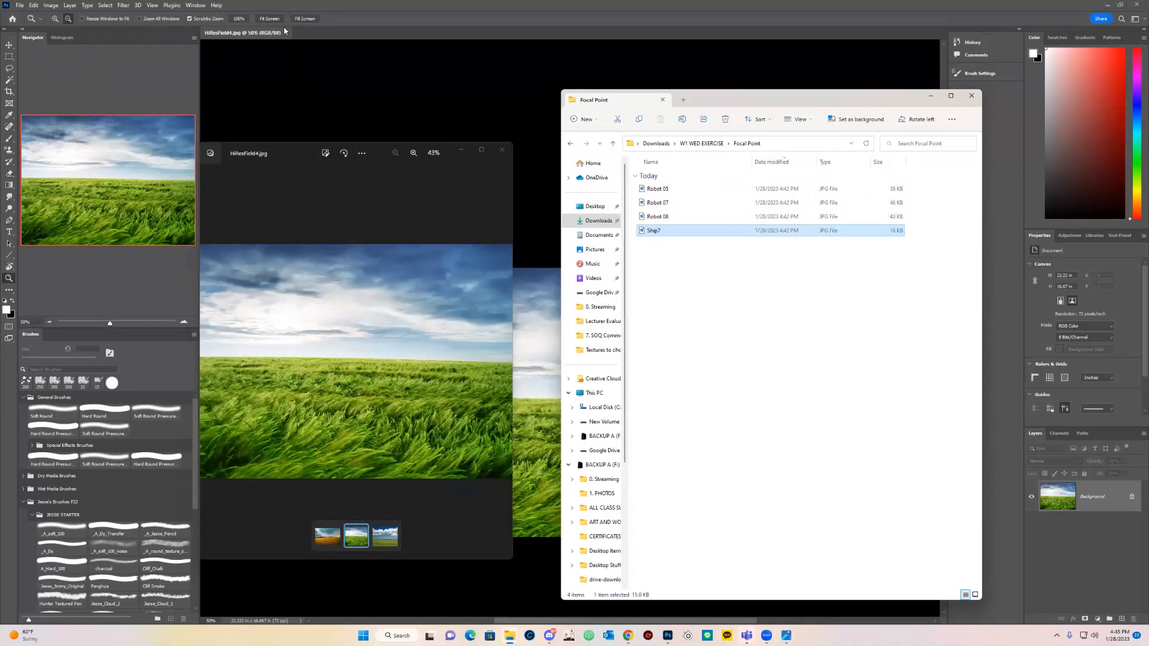
pyautogui.moveTo(721, 234); pyautogui.dragTo(298, 37)
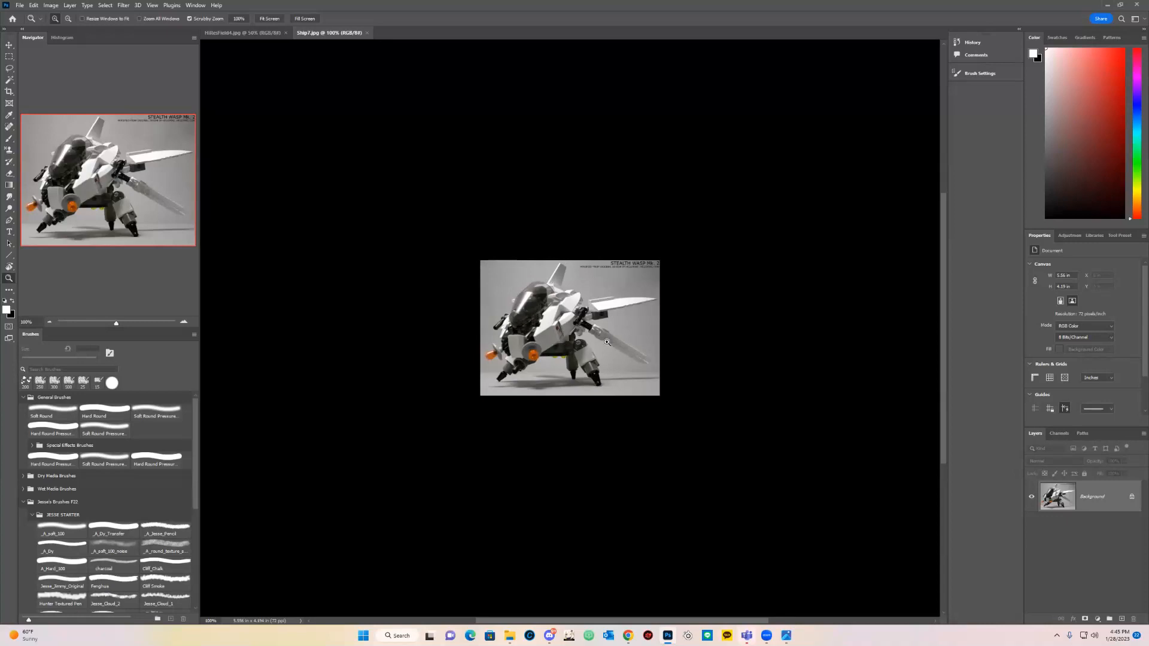
pyautogui.click(248, 34)
pyautogui.click(295, 35)
pyautogui.click(278, 33)
pyautogui.click(327, 34)
# - Outline the lower front part of the mech's body in Ship7.jpg with the Polygonal Lasso tool
pyautogui.click(9, 68)
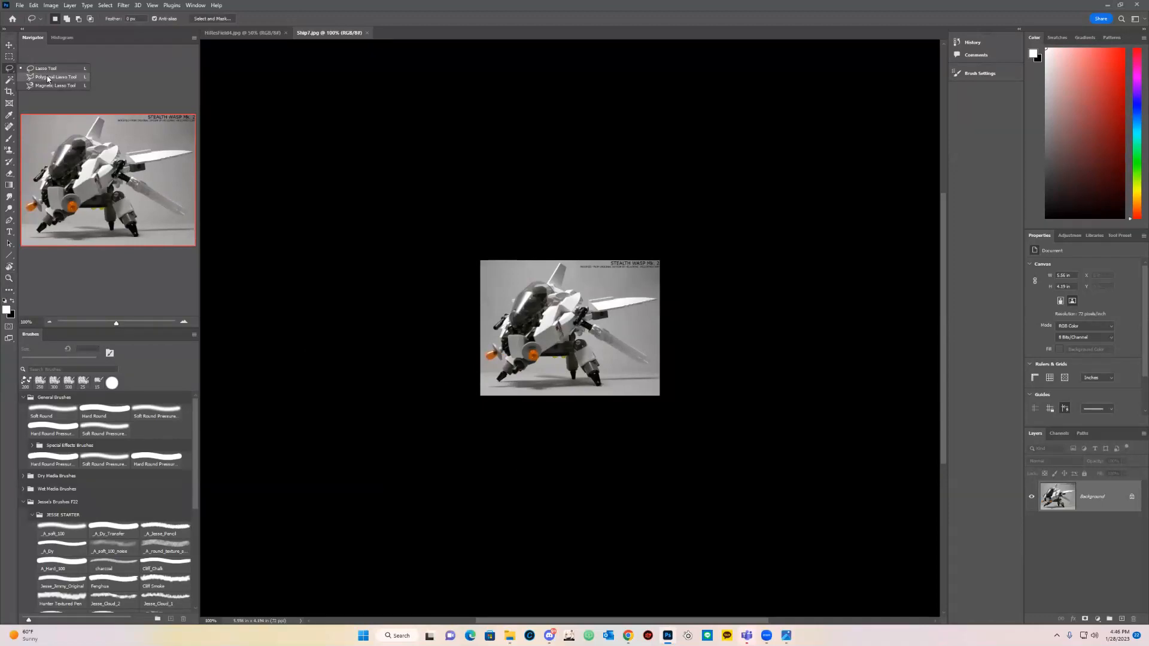
pyautogui.click(48, 77)
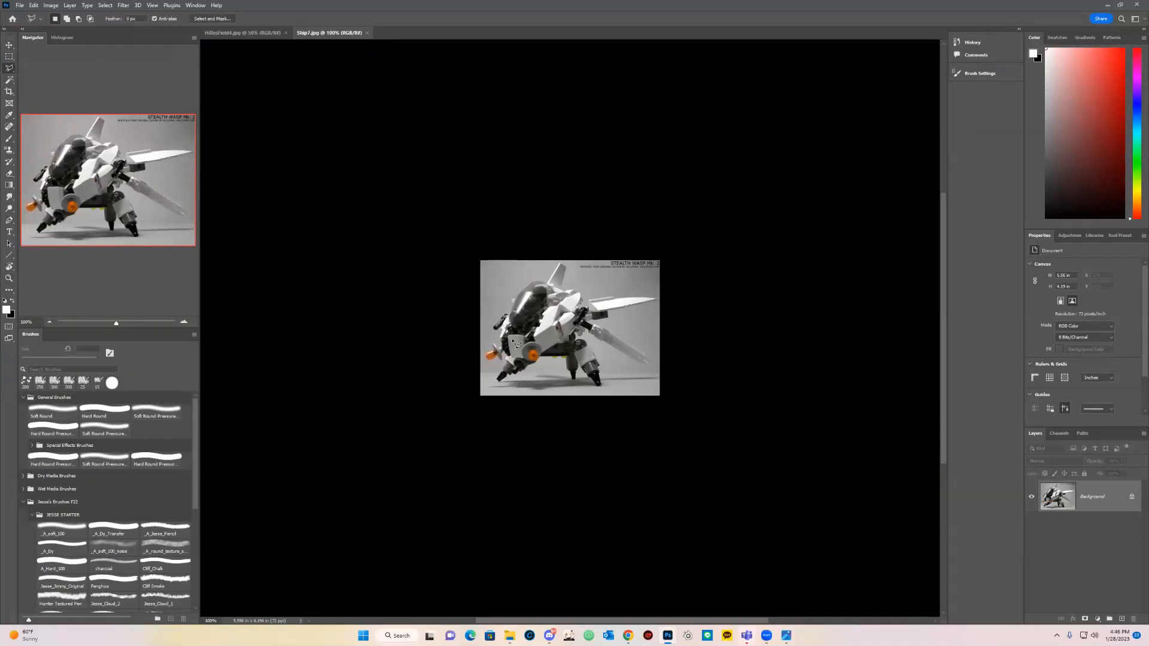
pyautogui.press('z')
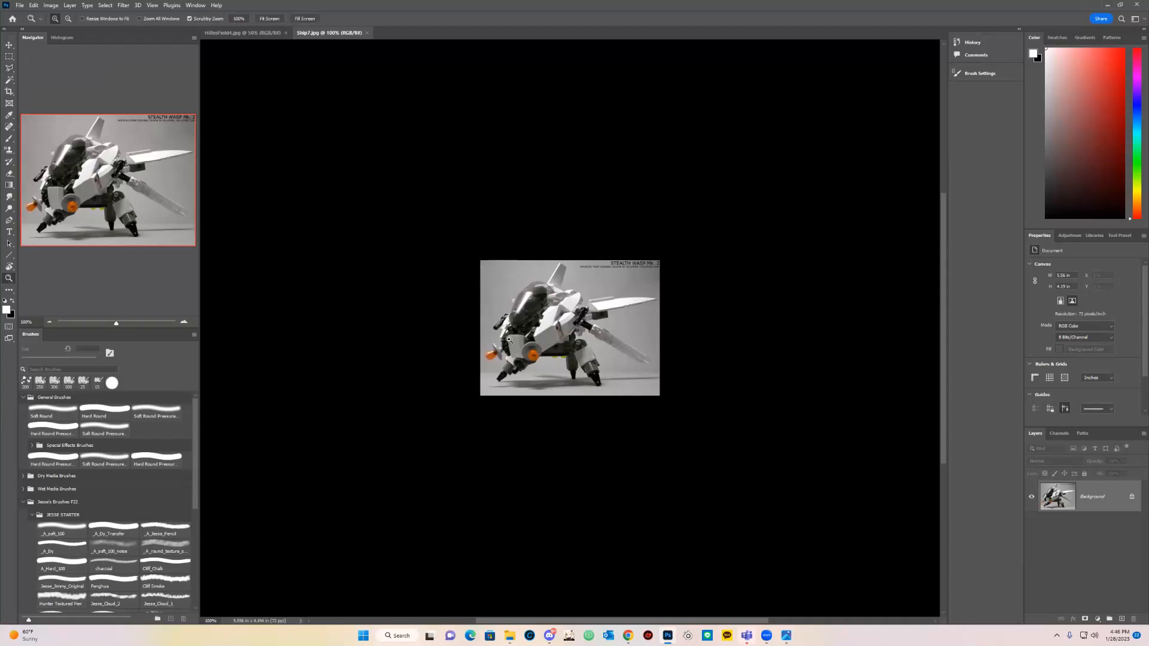
pyautogui.click(507, 338)
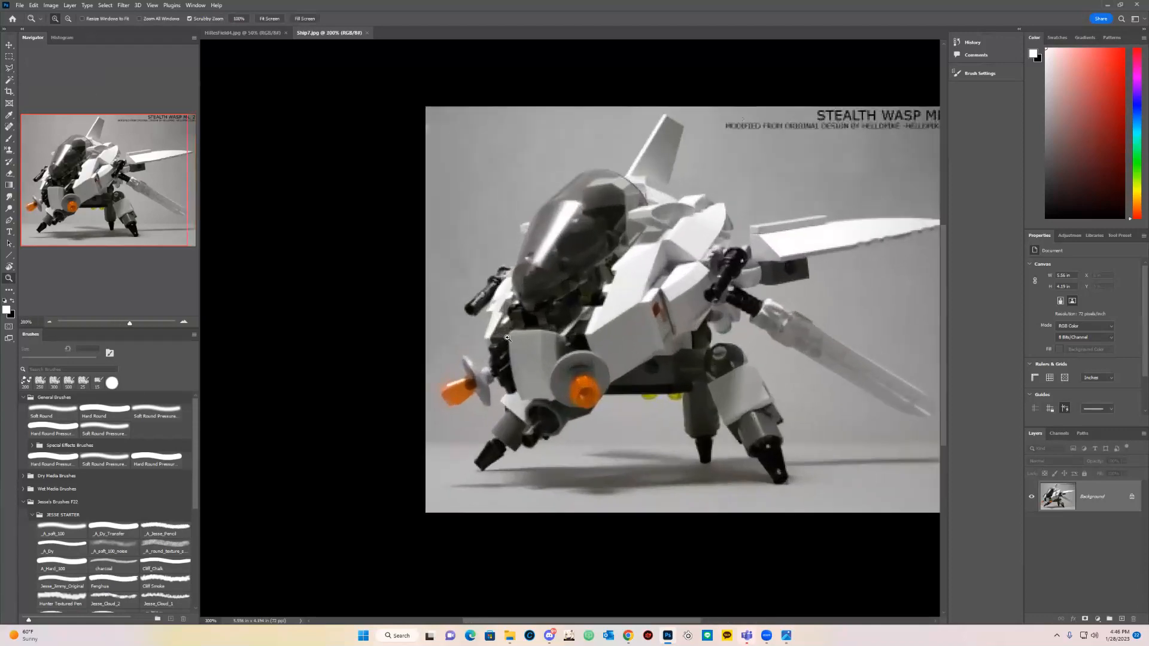
pyautogui.press('l')
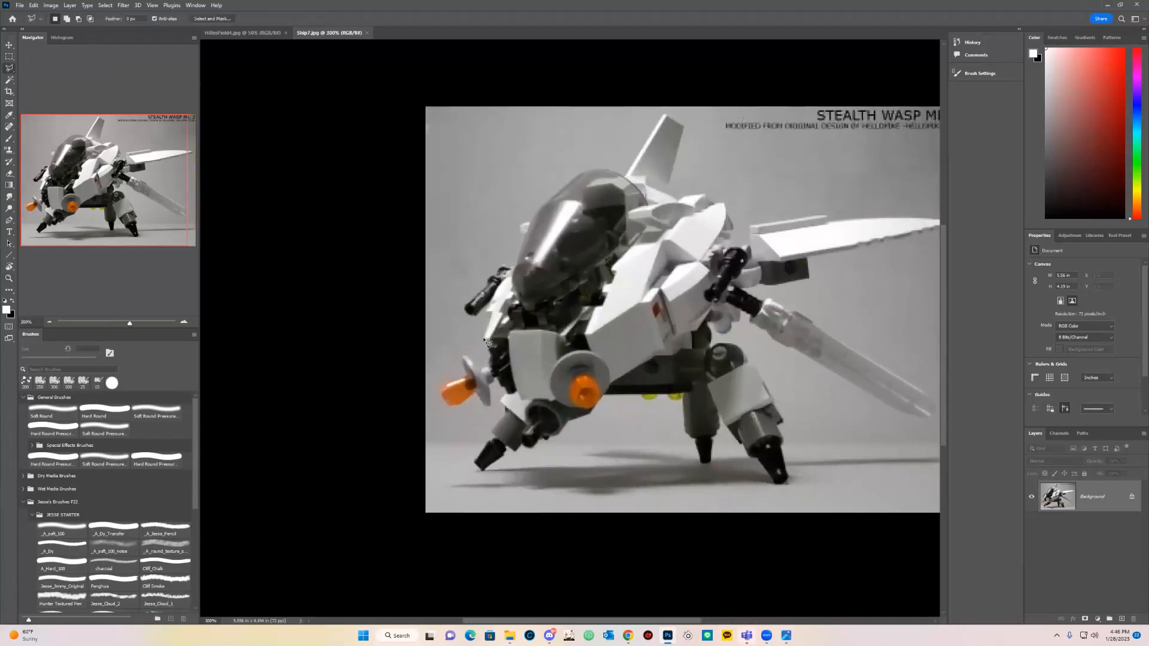
pyautogui.click(484, 340)
pyautogui.click(486, 350)
pyautogui.click(488, 360)
pyautogui.click(489, 367)
pyautogui.click(481, 376)
pyautogui.click(510, 396)
pyautogui.click(531, 395)
pyautogui.click(583, 297)
pyautogui.click(490, 339)
# - Add the adjoining front body area below the cockpit to the polygonal selection
pyautogui.keyDown('shift'); pyautogui.click(484, 339); pyautogui.keyUp('shift')
pyautogui.click(486, 327)
pyautogui.click(491, 315)
pyautogui.click(499, 304)
pyautogui.click(559, 276)
pyautogui.click(608, 269)
pyautogui.doubleClick(604, 354)
pyautogui.press('z')
pyautogui.keyDown('alt'); pyautogui.click(623, 372); pyautogui.keyUp('alt')
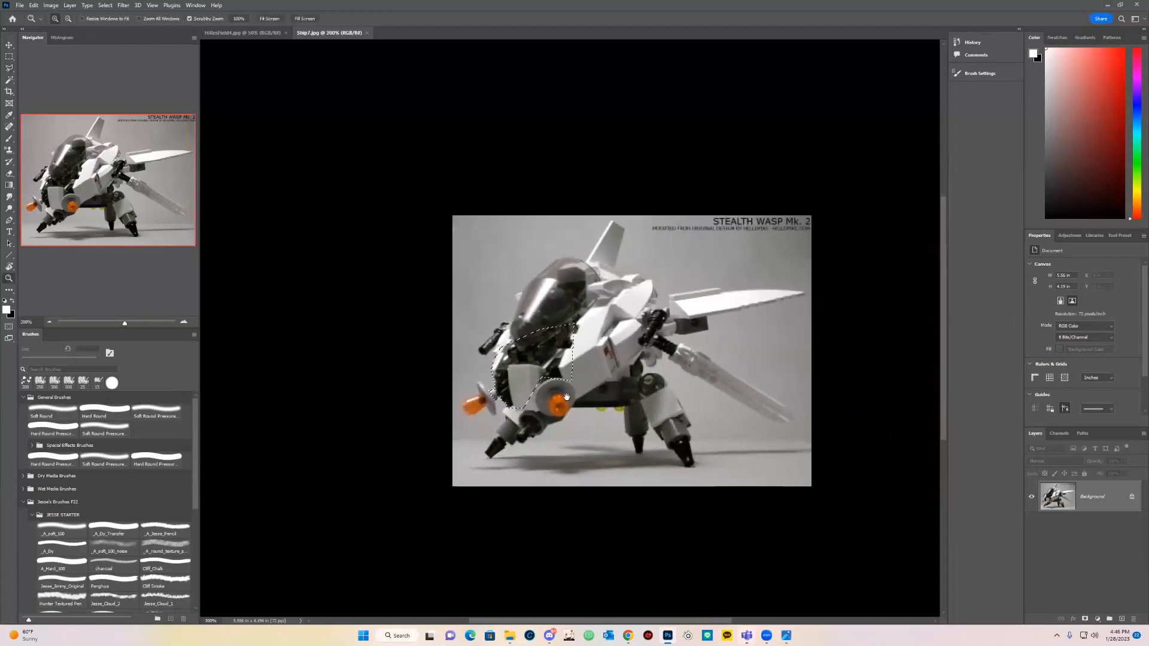
# - Add the cockpit and the central hull to the selection with the freehand Lasso tool
pyautogui.moveTo(9, 67); pyautogui.dragTo(54, 72)
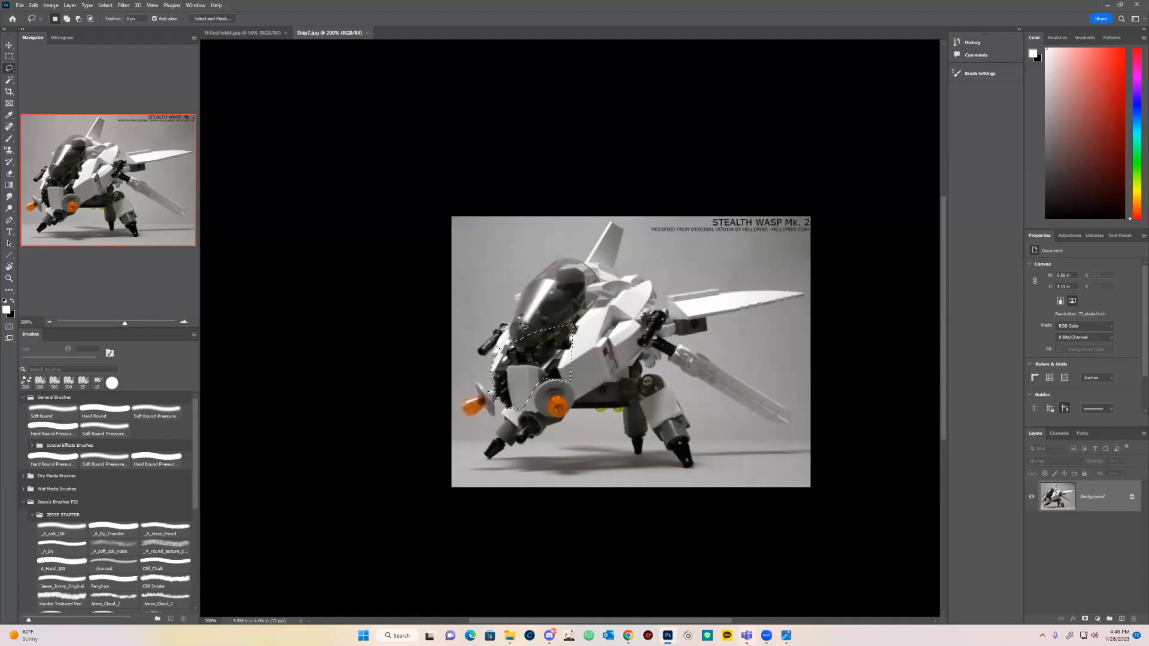
pyautogui.press('shift')
pyautogui.moveTo(546, 277)
pyautogui.mouseDown()
pyautogui.moveTo(550, 385)
pyautogui.moveTo(649, 377)
pyautogui.moveTo(644, 362)
pyautogui.moveTo(482, 400)
pyautogui.mouseUp()
# - Extend the selection over the upper rear plating, tail fin and cockpit's top edge with the Quick Selection tool
pyautogui.moveTo(10, 80); pyautogui.dragTo(41, 90)
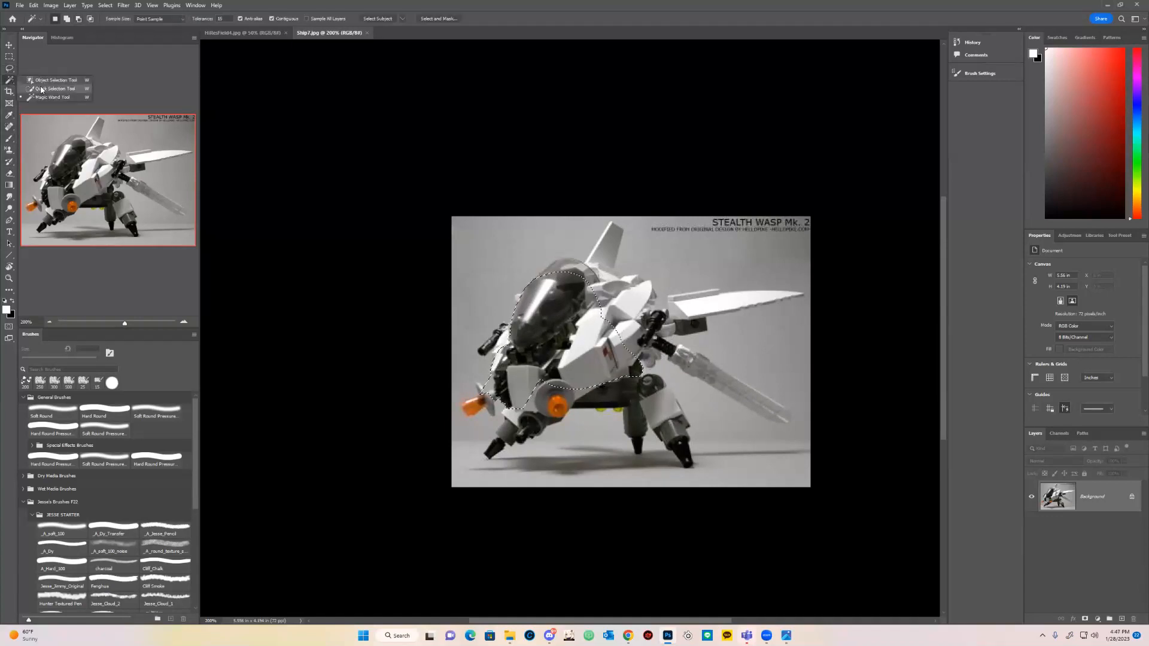
pyautogui.click(77, 92)
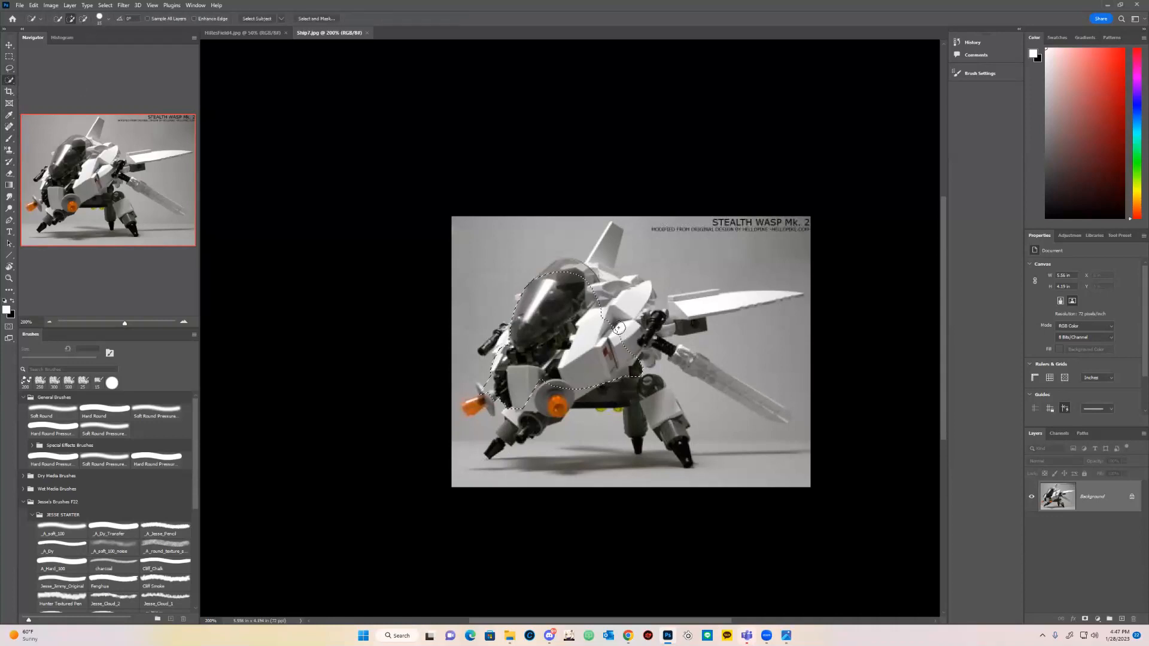
pyautogui.moveTo(613, 322)
pyautogui.mouseDown()
pyautogui.moveTo(615, 295)
pyautogui.moveTo(604, 307)
pyautogui.mouseUp()
pyautogui.moveTo(607, 241); pyautogui.dragTo(603, 268)
pyautogui.click(551, 277)
# - Add the small front gun and orange thruster using a smaller Quick Selection brush, and subtract the spill around them
pyautogui.press('[')
pyautogui.click(490, 352)
pyautogui.moveTo(489, 396); pyautogui.dragTo(472, 405)
pyautogui.click(480, 388)
pyautogui.keyDown('alt'); pyautogui.click(487, 390); pyautogui.keyUp('alt')
pyautogui.keyDown('alt'); pyautogui.click(486, 375); pyautogui.keyUp('alt')
# - Add the mech's front leg and rear legs to the selection with the freehand Lasso tool
pyautogui.click(10, 68)
pyautogui.press('shift')
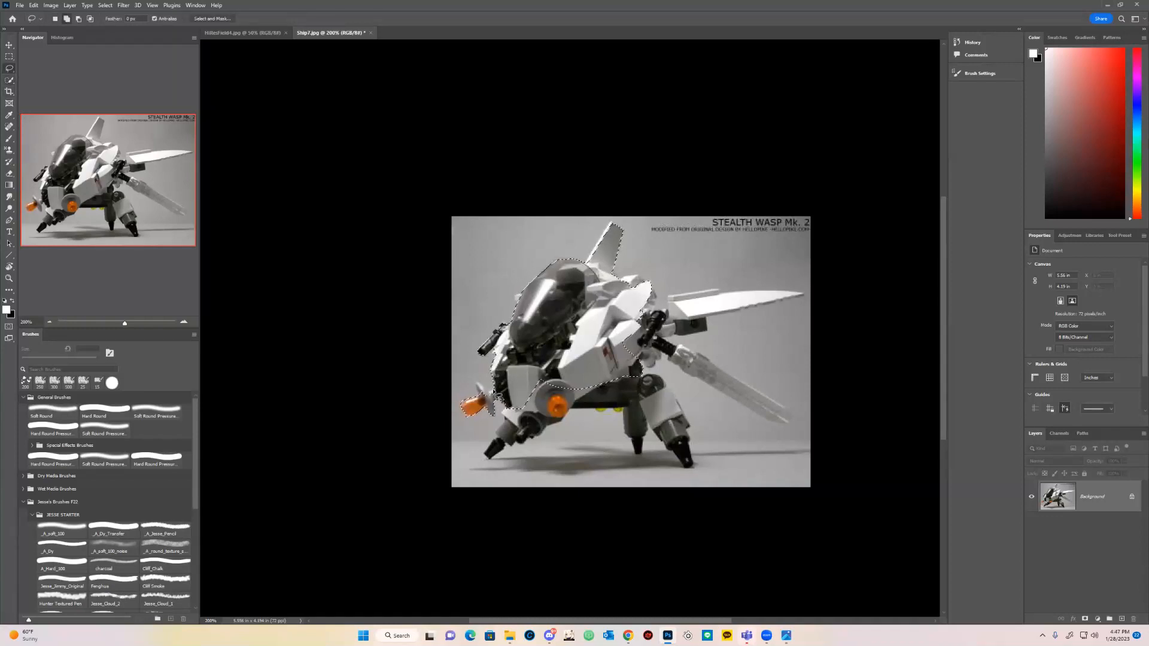
pyautogui.moveTo(489, 395)
pyautogui.mouseDown()
pyautogui.moveTo(516, 458)
pyautogui.moveTo(500, 402)
pyautogui.moveTo(513, 437)
pyautogui.moveTo(504, 413)
pyautogui.moveTo(512, 428)
pyautogui.moveTo(534, 428)
pyautogui.moveTo(549, 376)
pyautogui.moveTo(543, 441)
pyautogui.moveTo(562, 421)
pyautogui.mouseUp()
pyautogui.moveTo(503, 421); pyautogui.dragTo(505, 411)
pyautogui.moveTo(568, 407)
pyautogui.mouseDown()
pyautogui.moveTo(633, 374)
pyautogui.moveTo(602, 364)
pyautogui.moveTo(664, 401)
pyautogui.moveTo(680, 447)
pyautogui.mouseUp()
# - Refine the selection around the rear legs, underside, dark wing joint and upper back edge with the Quick Selection tool
pyautogui.press('w')
pyautogui.moveTo(639, 395); pyautogui.dragTo(635, 417)
pyautogui.click(581, 388)
pyautogui.moveTo(632, 340)
pyautogui.mouseDown()
pyautogui.moveTo(639, 353)
pyautogui.moveTo(678, 346)
pyautogui.moveTo(657, 344)
pyautogui.moveTo(658, 328)
pyautogui.moveTo(688, 319)
pyautogui.mouseUp()
pyautogui.click(634, 283)
# - Add the long white rear wing to the selection with the Polygonal Lasso tool
pyautogui.press('l')
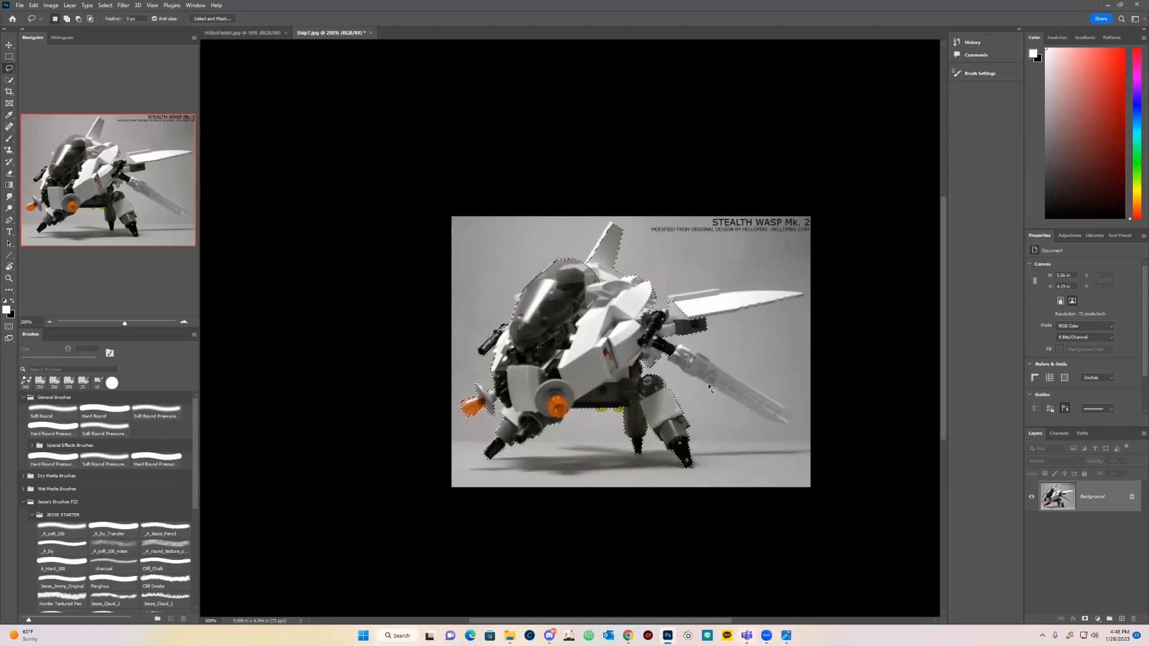
pyautogui.rightClick(10, 69)
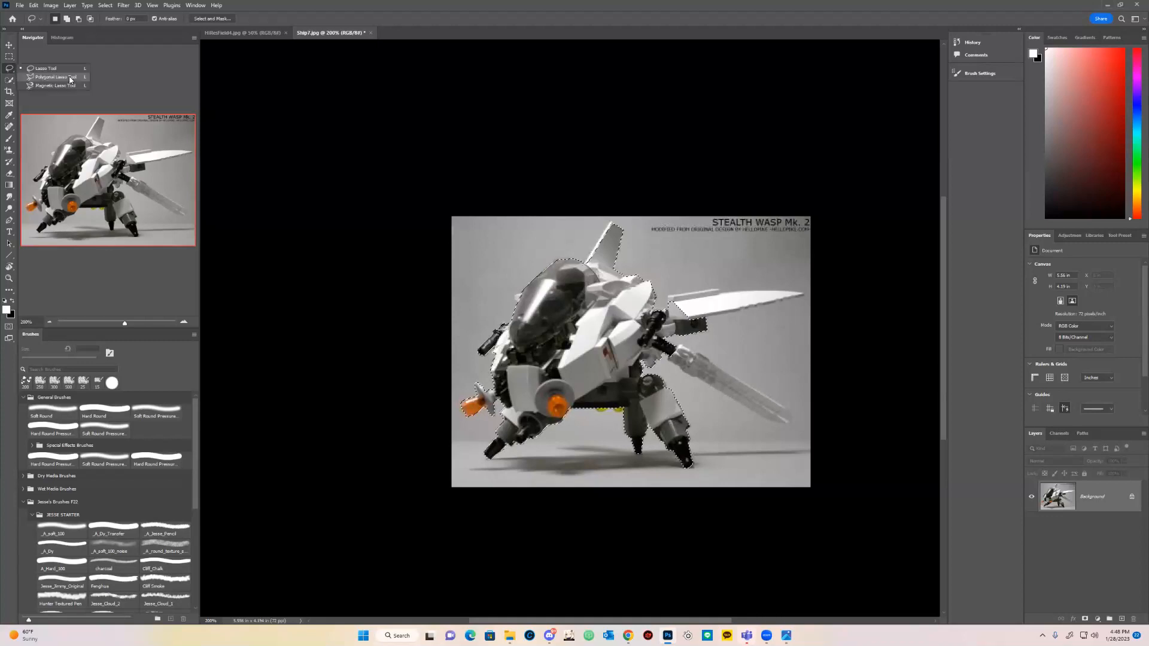
pyautogui.click(72, 79)
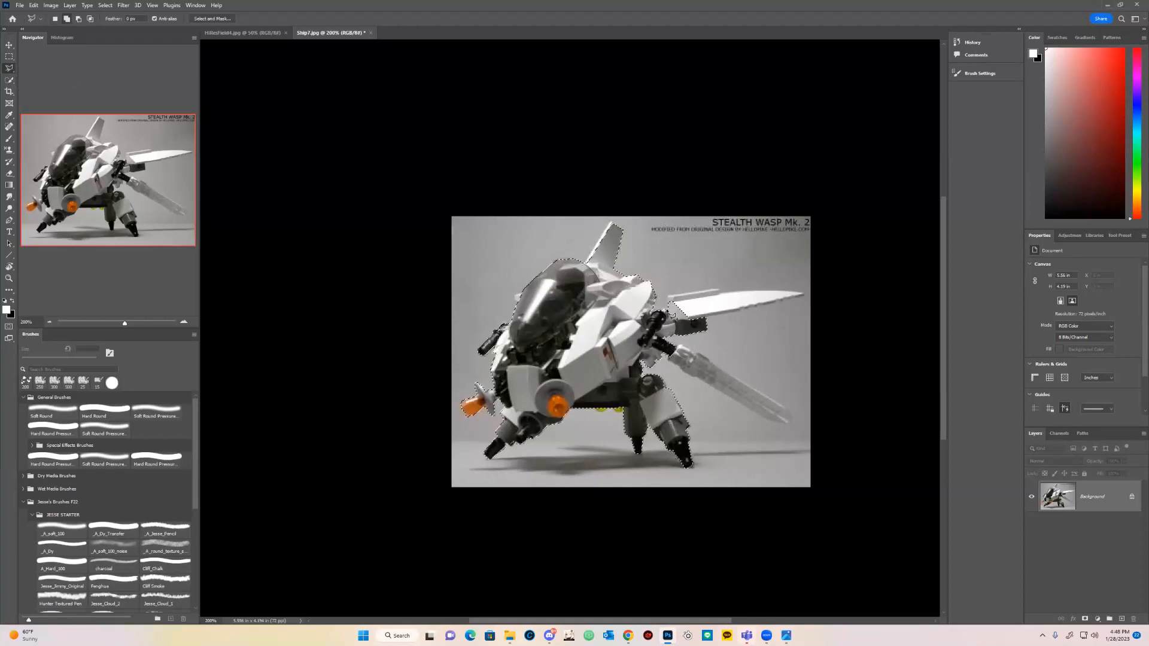
pyautogui.click(719, 290)
pyautogui.click(719, 294)
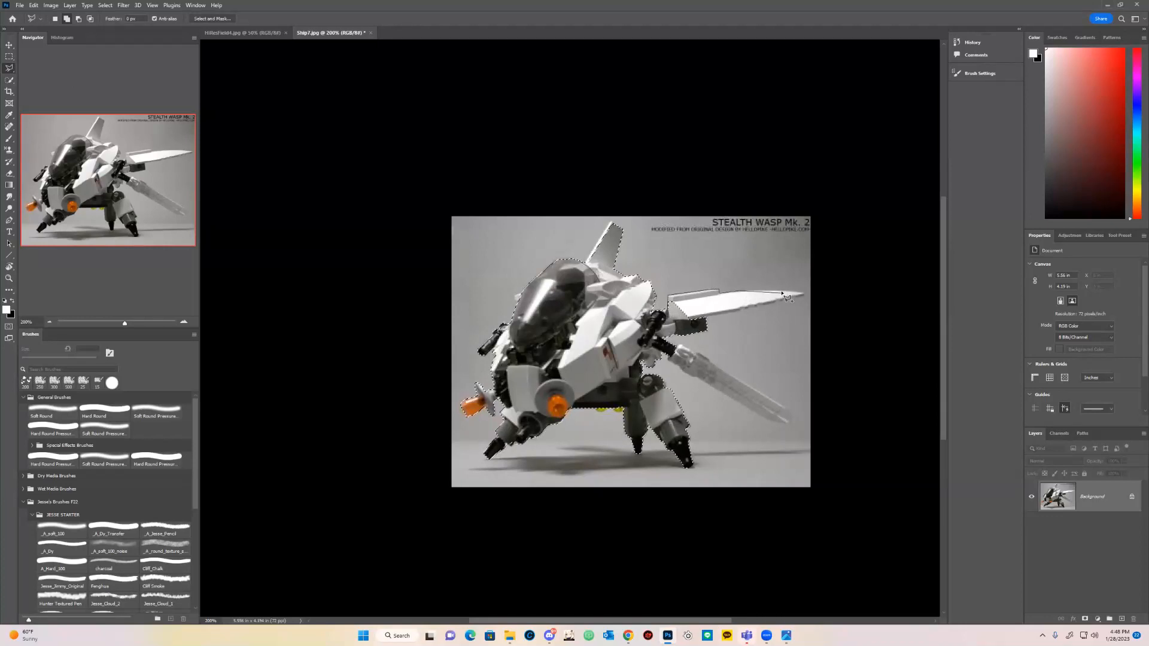
pyautogui.click(803, 293)
pyautogui.click(683, 306)
pyautogui.doubleClick(699, 325)
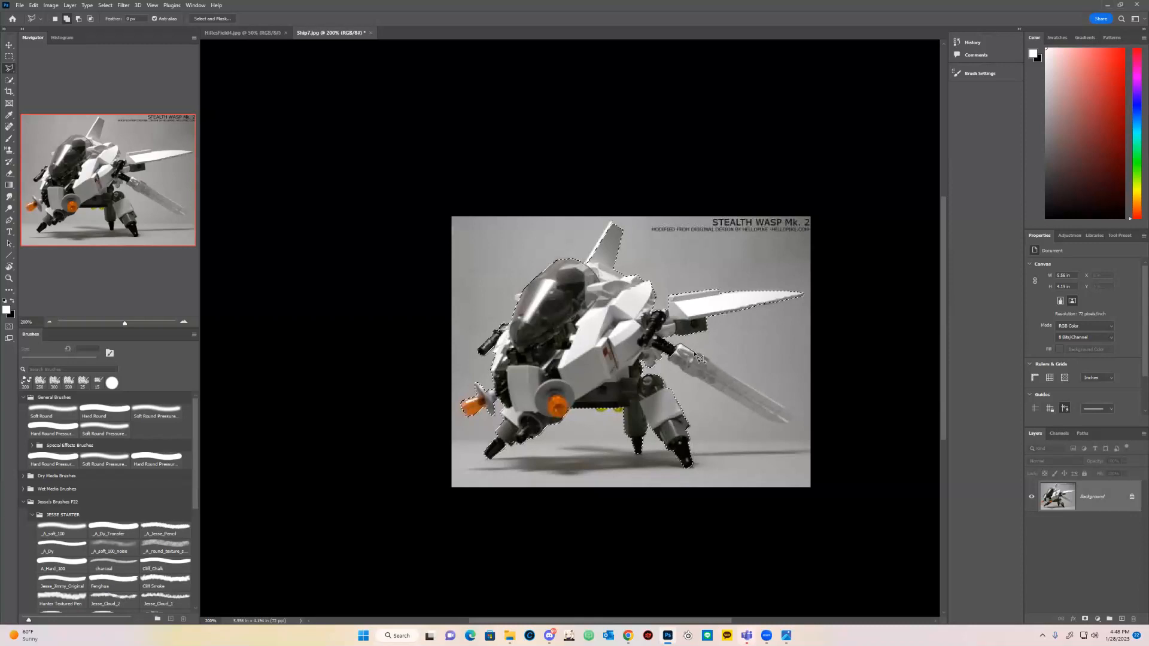
# - Add the translucent blade below the long white rear wing to the selection with the Polygonal Lasso tool
pyautogui.moveTo(716, 367)
pyautogui.mouseDown()
pyautogui.moveTo(795, 413)
pyautogui.moveTo(790, 426)
pyautogui.moveTo(674, 367)
pyautogui.mouseUp()
pyautogui.moveTo(674, 357); pyautogui.dragTo(676, 358)
pyautogui.press('shift')
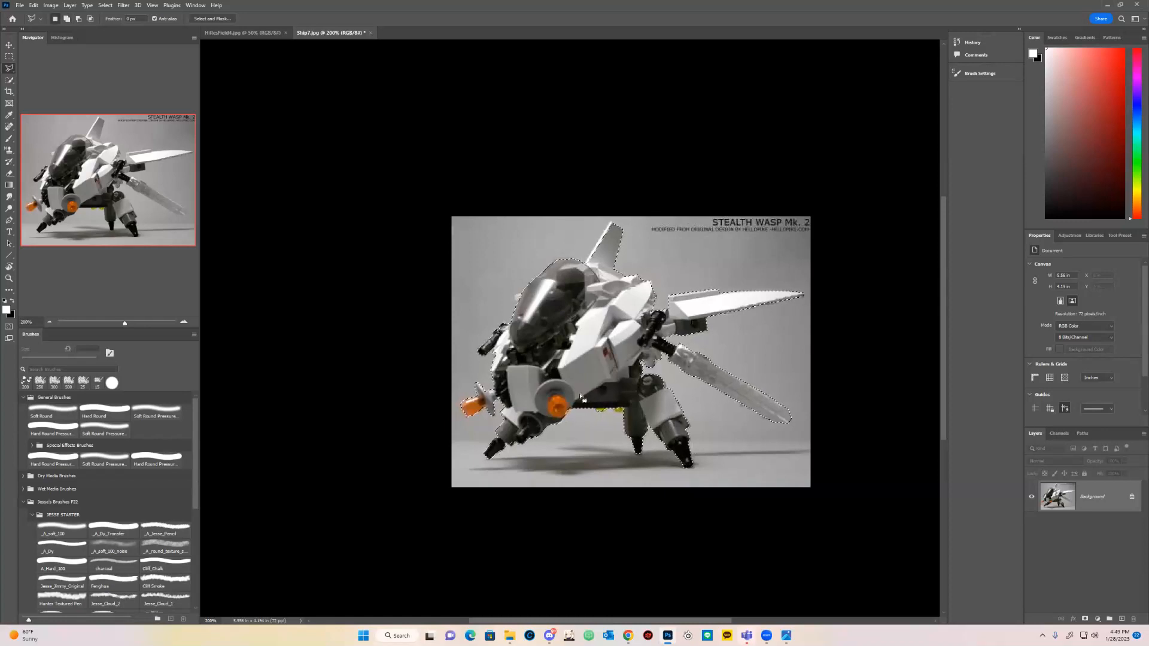
# - Touch up the selection along the mech's underside and upright top fin, alternating between the freehand Lasso and Quick Selection tools
pyautogui.rightClick(9, 69)
pyautogui.click(70, 70)
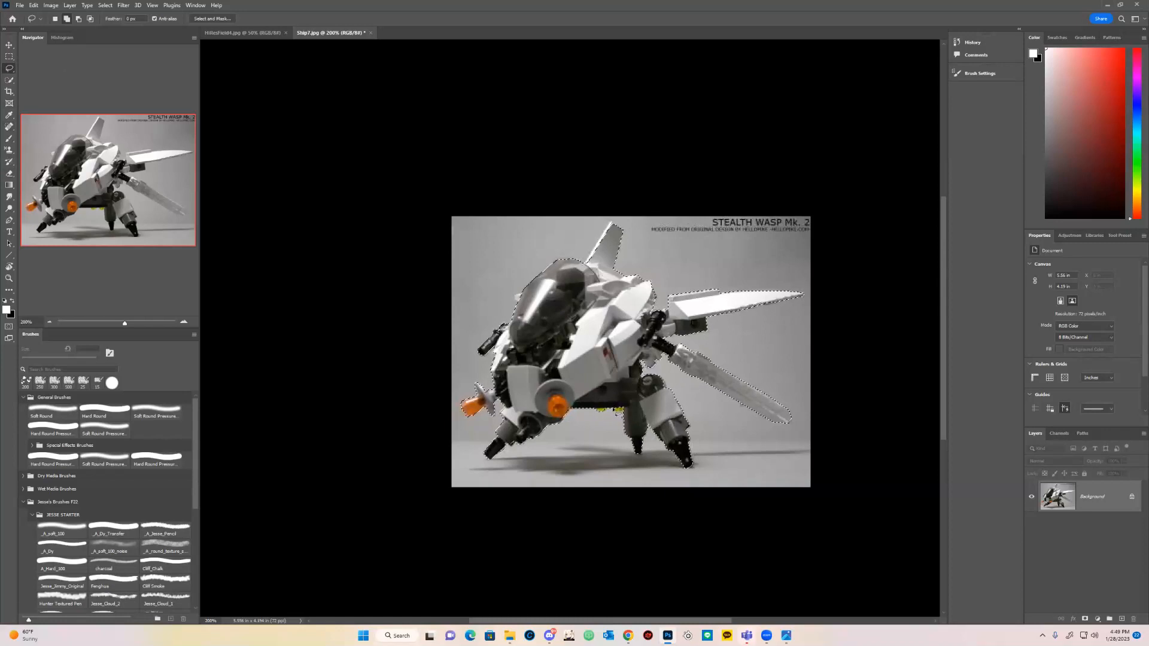
pyautogui.press('shift')
pyautogui.press('w')
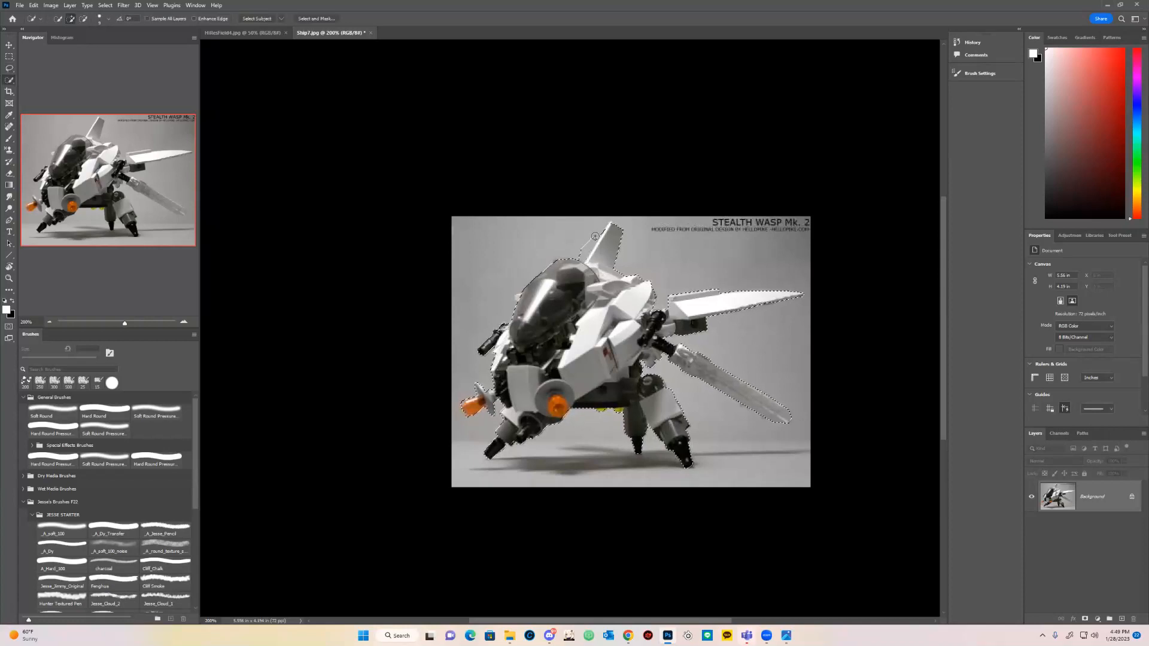
pyautogui.press('alt')
pyautogui.click(610, 228)
pyautogui.press('l')
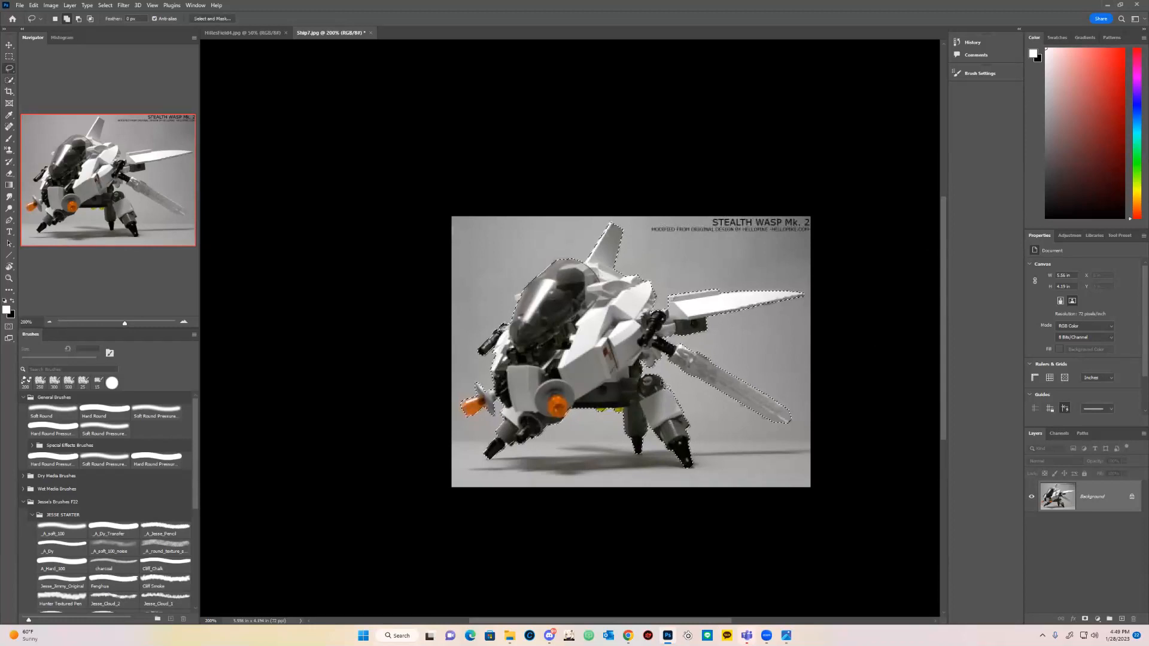
pyautogui.press('shift')
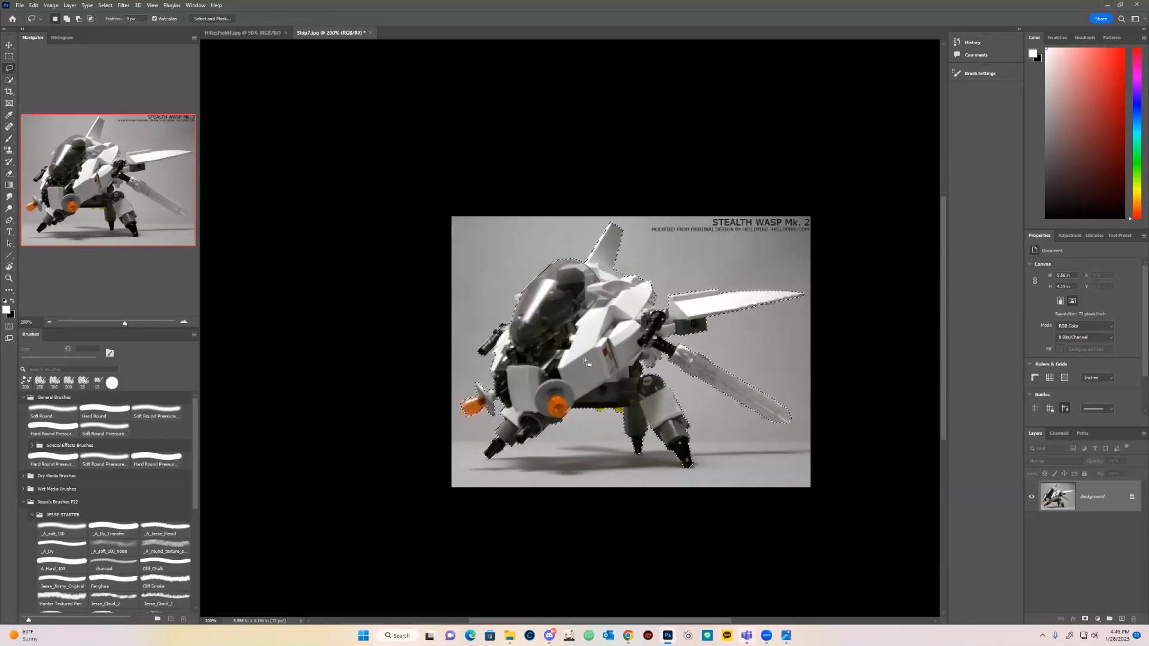
pyautogui.press('shift')
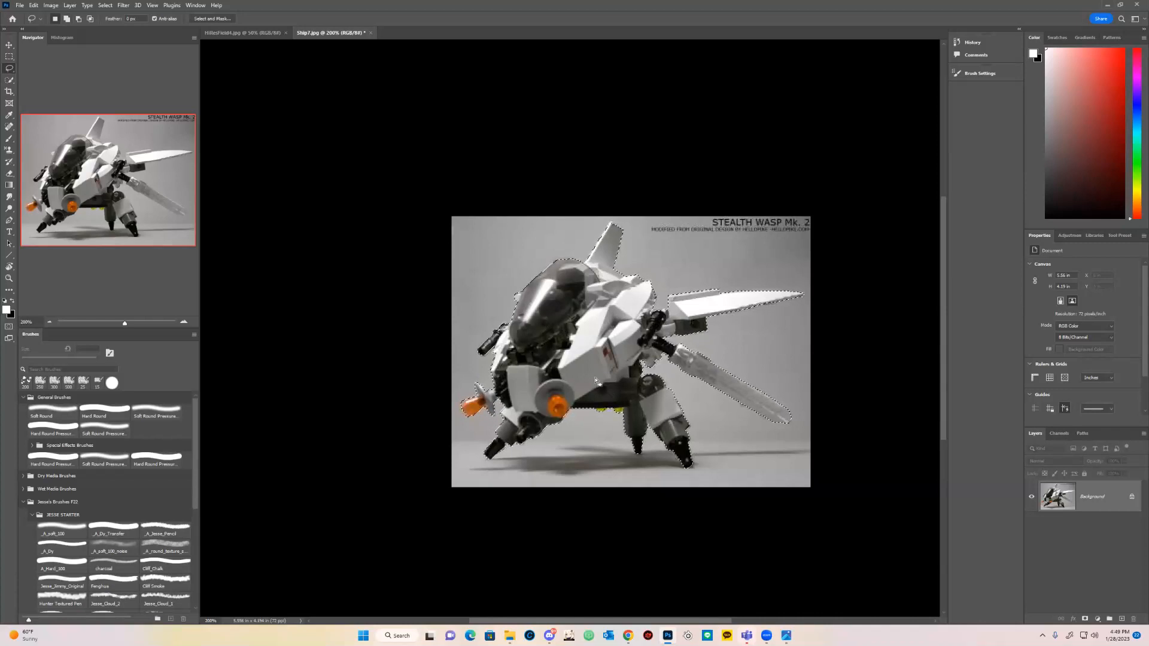
pyautogui.press('shift')
# - Cut the selected mech out of Ship7.jpg and paste it into the HiResField4.jpg grass field image
pyautogui.moveTo(784, 300); pyautogui.dragTo(784, 318)
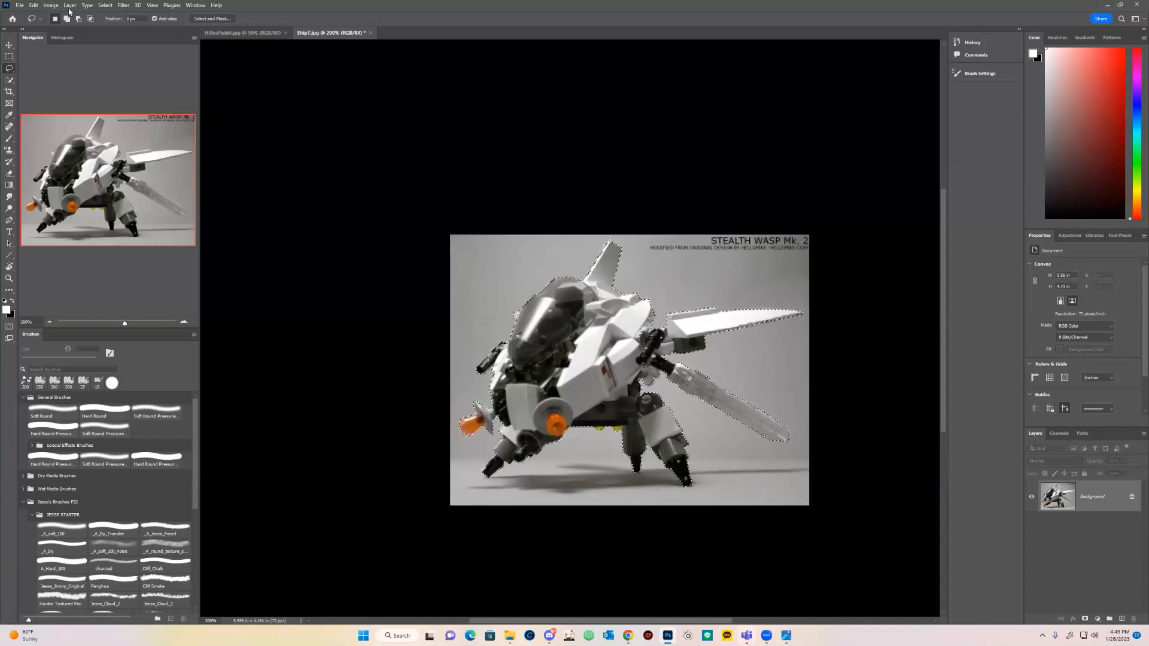
pyautogui.click(34, 5)
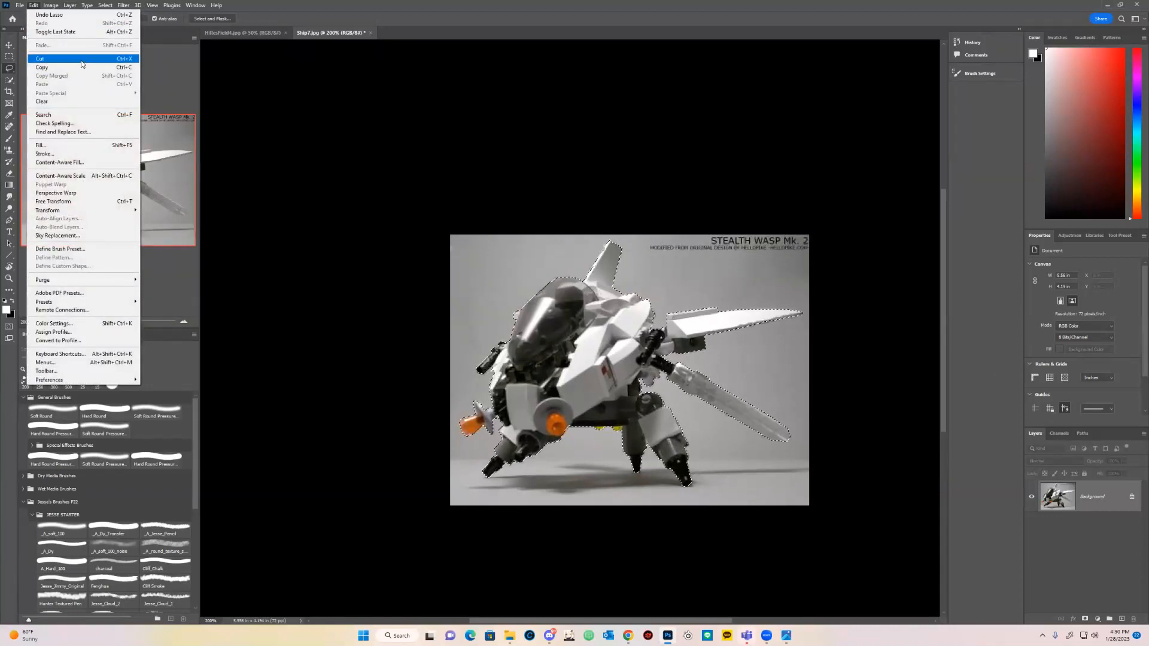
pyautogui.click(82, 59)
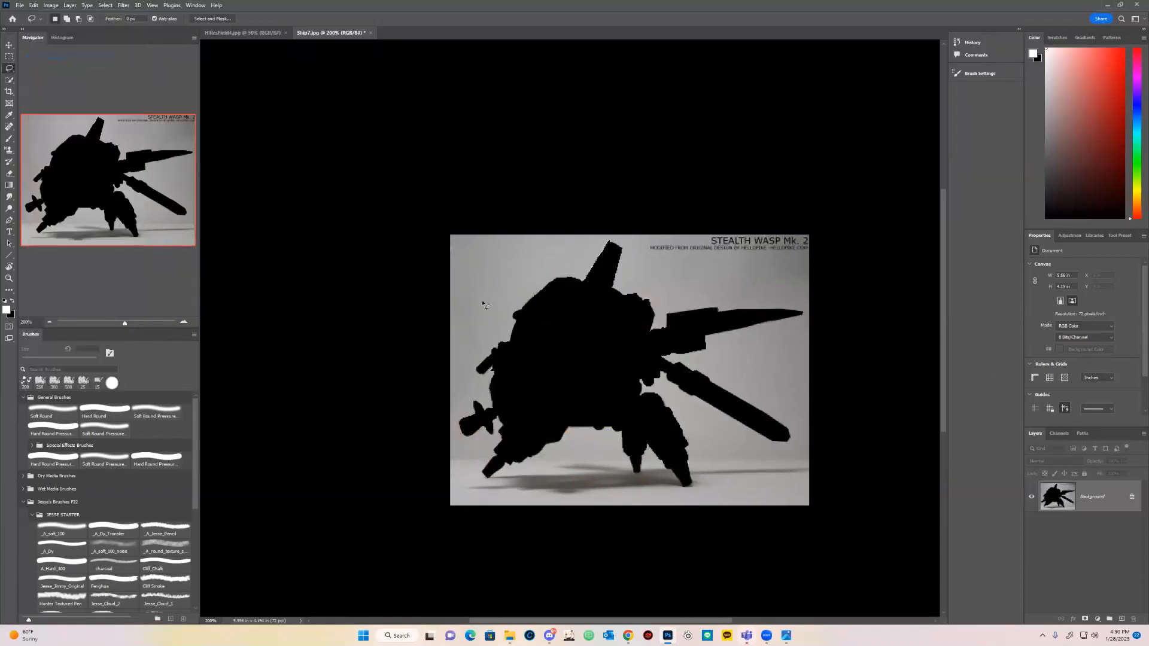
pyautogui.click(234, 33)
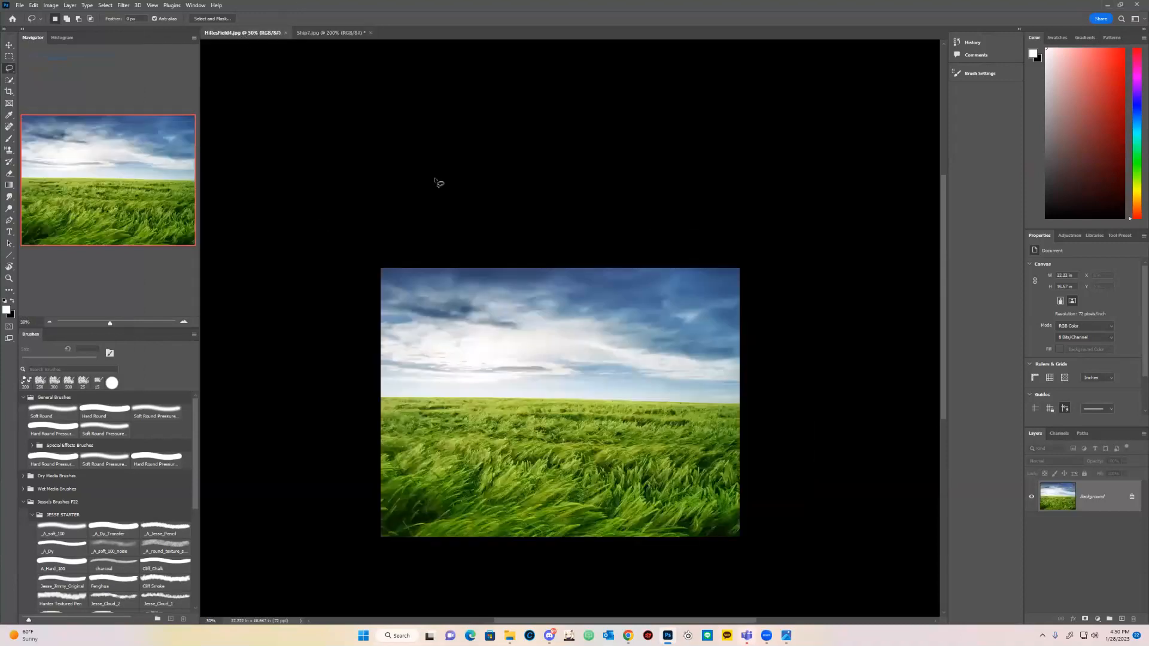
pyautogui.click(301, 34)
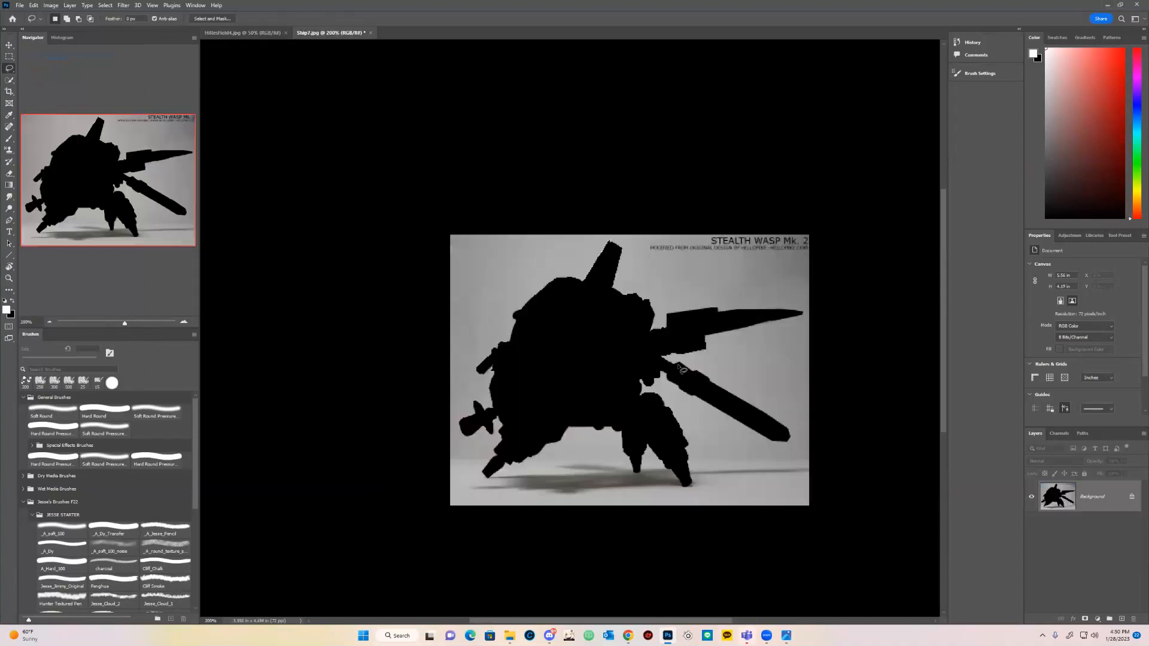
pyautogui.click(251, 33)
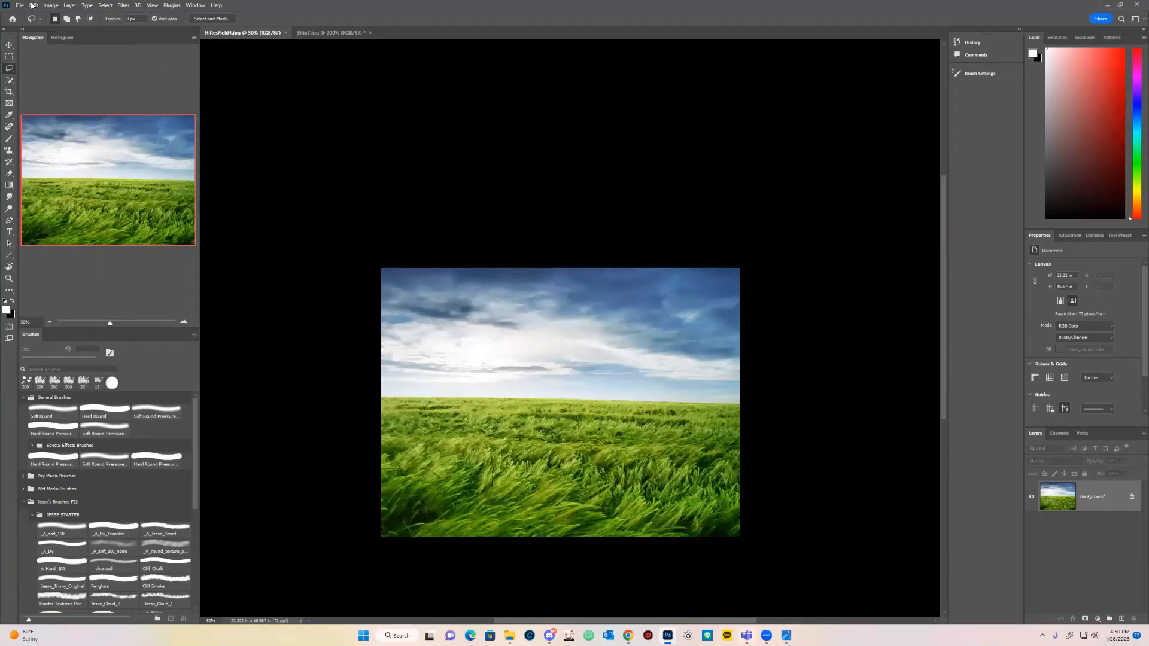
pyautogui.click(33, 5)
pyautogui.click(57, 84)
# - Try repositioning the pasted mech over the field with the Move tool, and undo the last move
pyautogui.press('v')
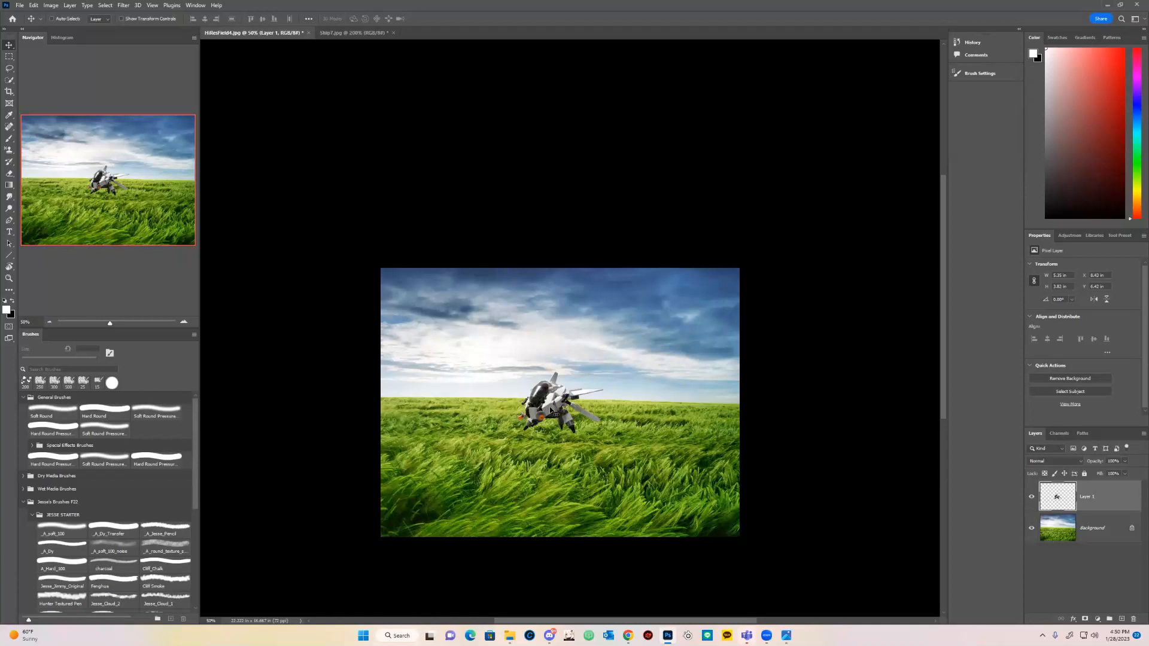
pyautogui.moveTo(551, 410); pyautogui.dragTo(477, 345)
pyautogui.hotkey('ctrl', 'z')
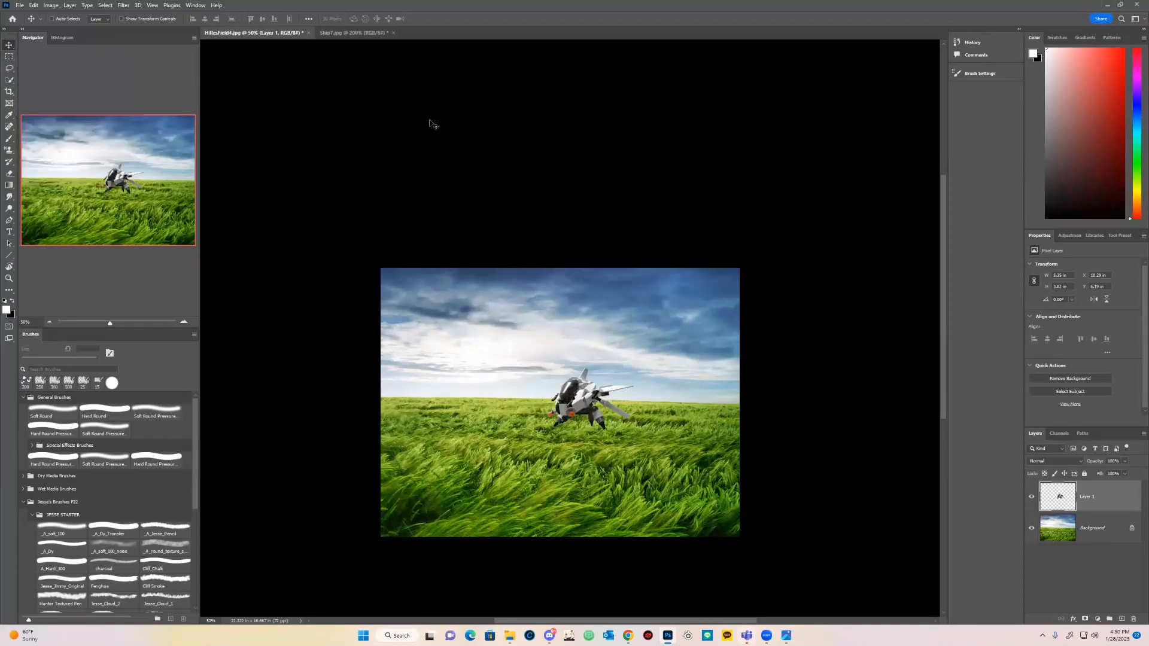
pyautogui.click(122, 19)
pyautogui.moveTo(633, 369); pyautogui.dragTo(681, 337)
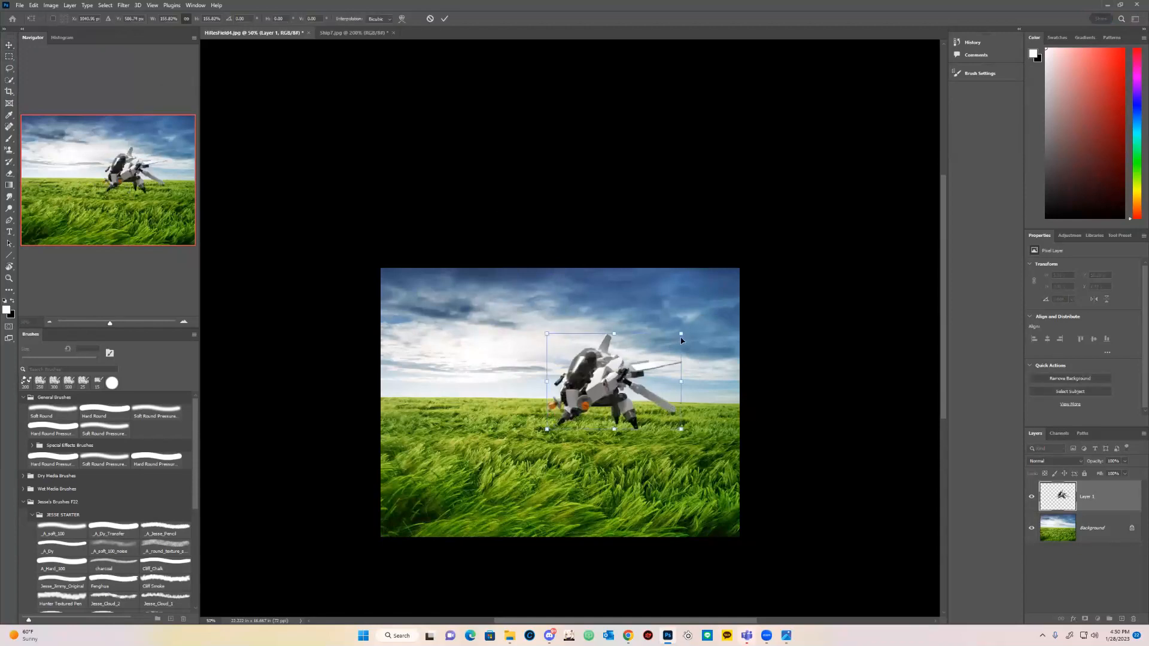
pyautogui.press('Escape')
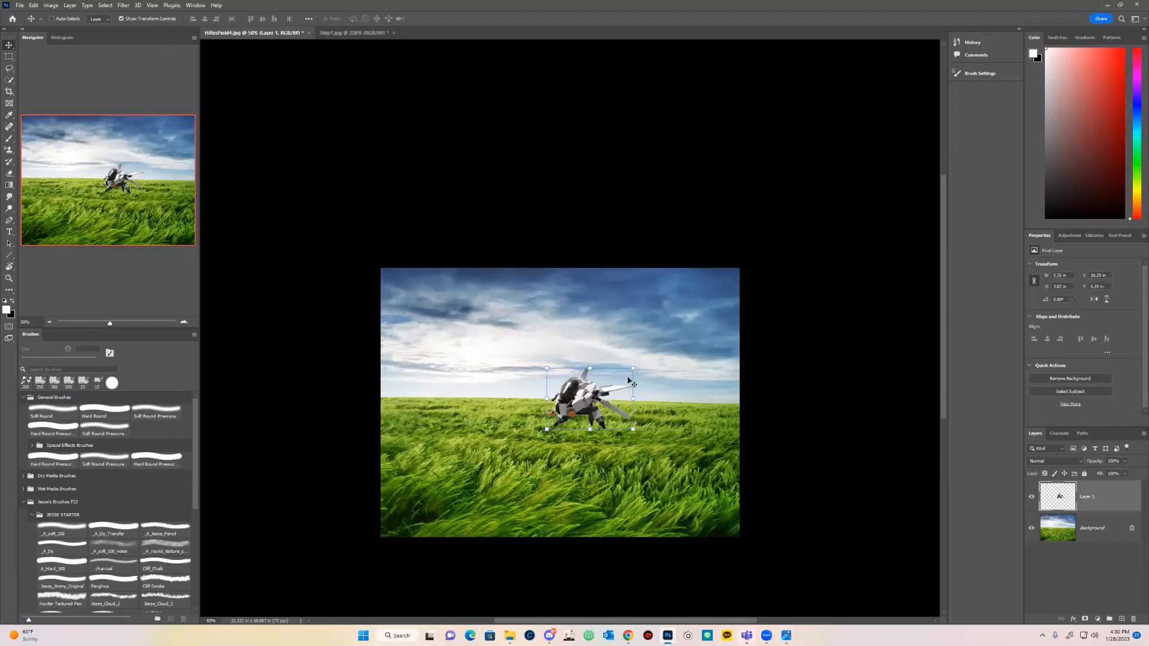
pyautogui.click(137, 19)
pyautogui.click(152, 19)
pyautogui.rightClick(596, 384)
pyautogui.click(592, 369)
pyautogui.click(145, 22)
# - Enlarge the mech with Free Transform to about 14.2 in wide and place it centrally with its feet in the grass
pyautogui.hotkey('ctrl', 't')
pyautogui.moveTo(633, 369); pyautogui.dragTo(740, 291)
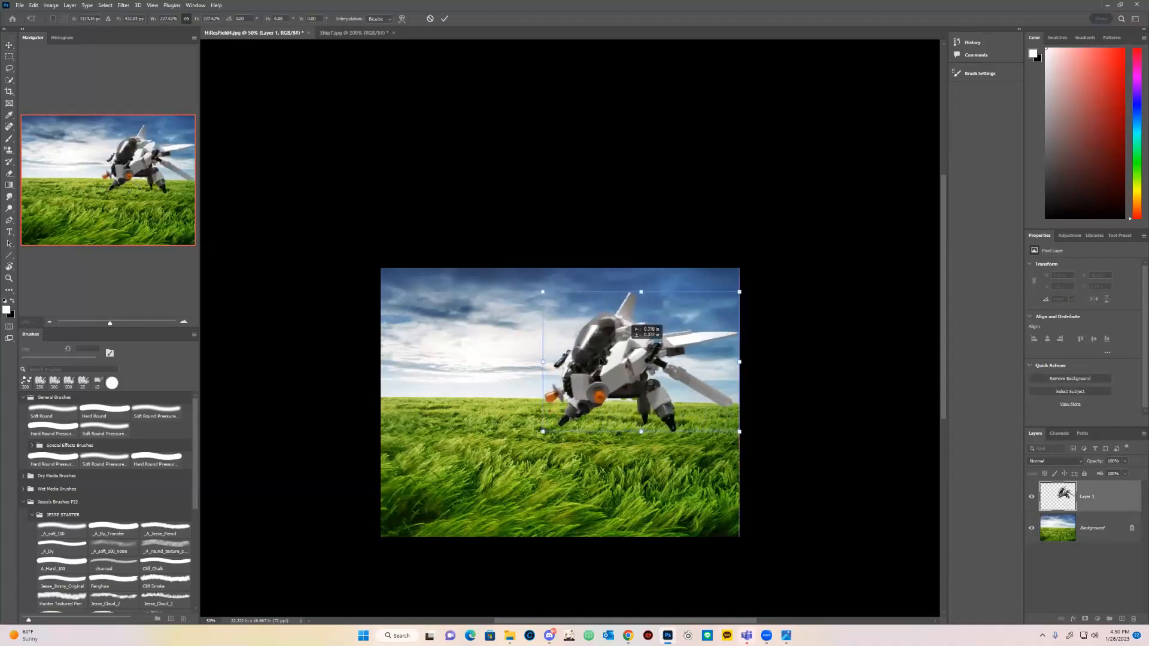
pyautogui.moveTo(600, 361); pyautogui.dragTo(532, 402)
pyautogui.moveTo(671, 332); pyautogui.dragTo(703, 309)
pyautogui.moveTo(634, 380); pyautogui.dragTo(626, 368)
pyautogui.press('Return')
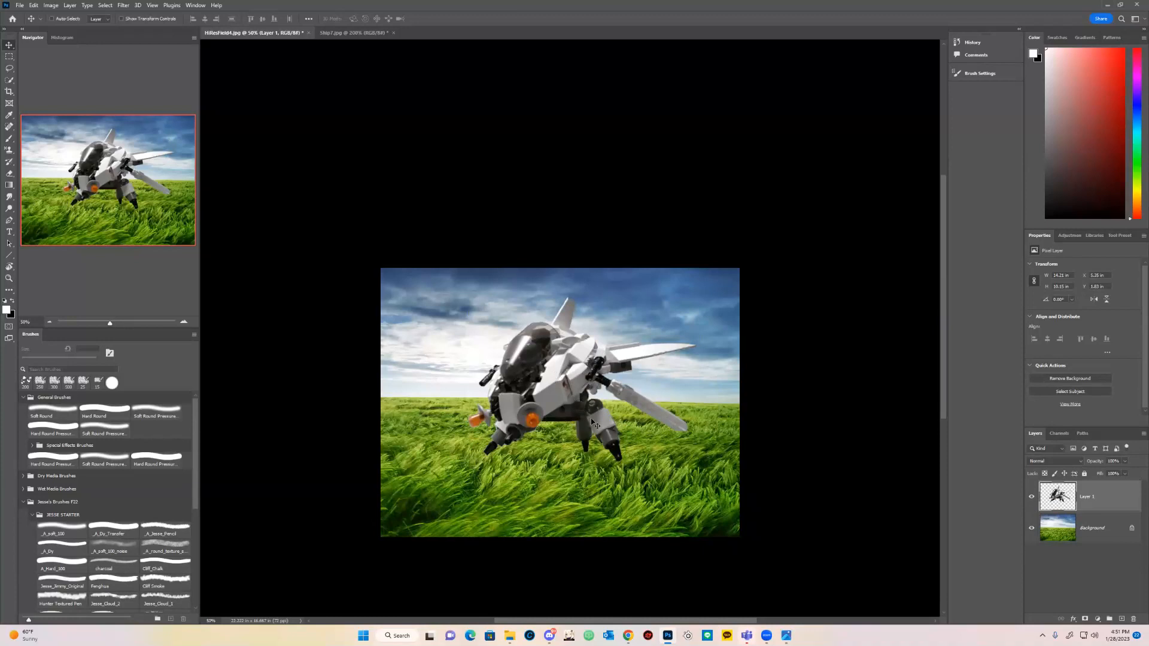
# - Add a new layer above the mech with its blend mode set to Multiply, and add another empty layer on top
pyautogui.click(1123, 620)
pyautogui.click(1044, 461)
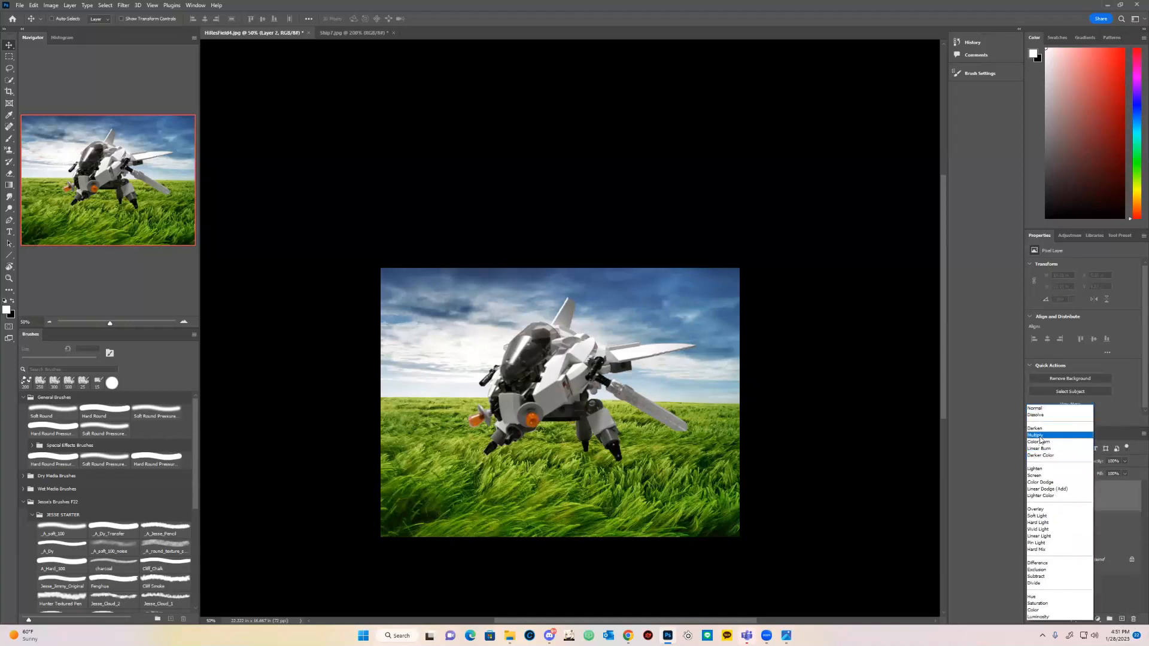
pyautogui.click(1039, 435)
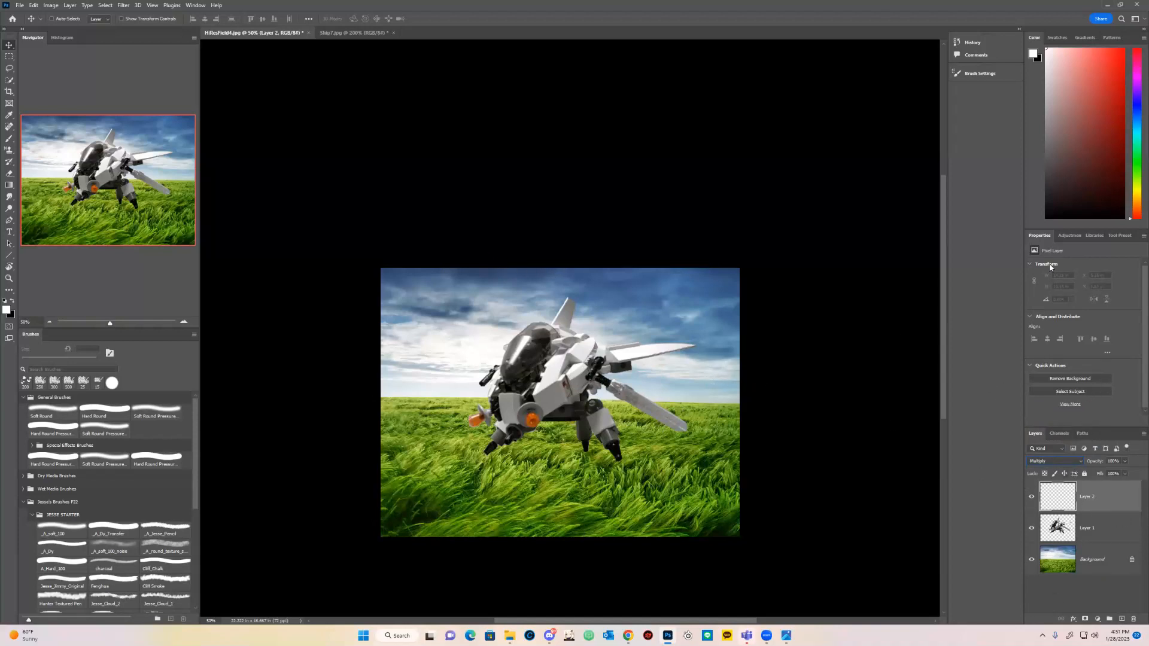
pyautogui.click(1056, 463)
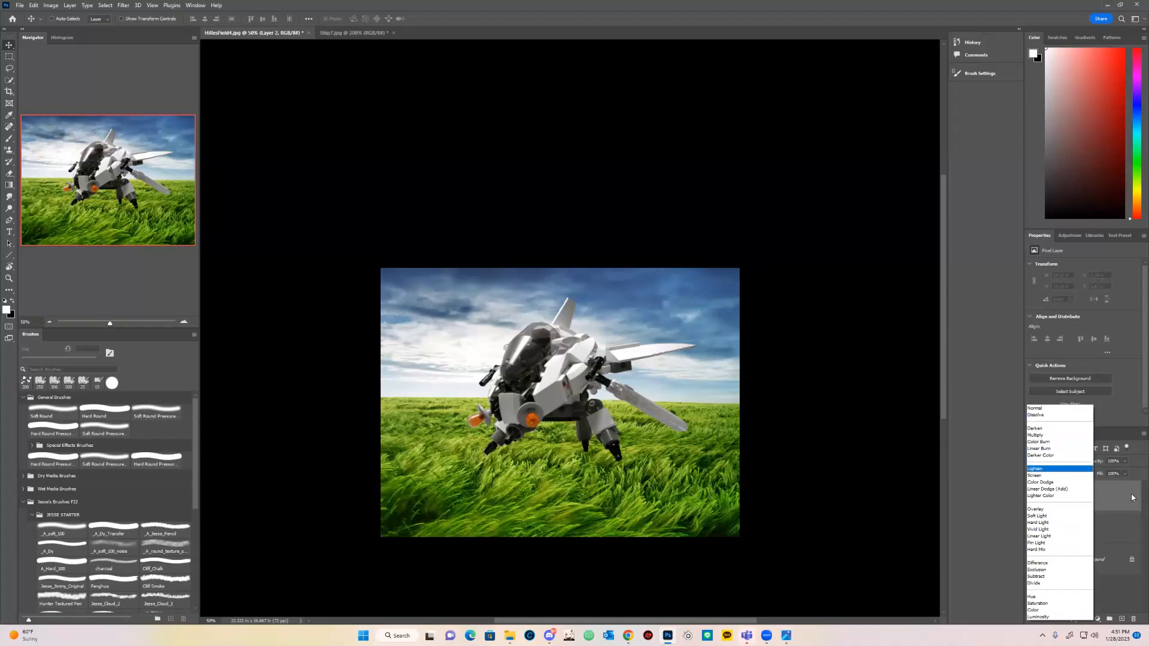
pyautogui.click(1109, 493)
pyautogui.click(1121, 618)
# - Paint a broad dull-red test stroke across the sky beside the mech on the topmost layer with a smaller brush
pyautogui.click(1079, 126)
pyautogui.press('b')
pyautogui.press('[')
pyautogui.press('[')
pyautogui.moveTo(687, 292); pyautogui.dragTo(618, 303)
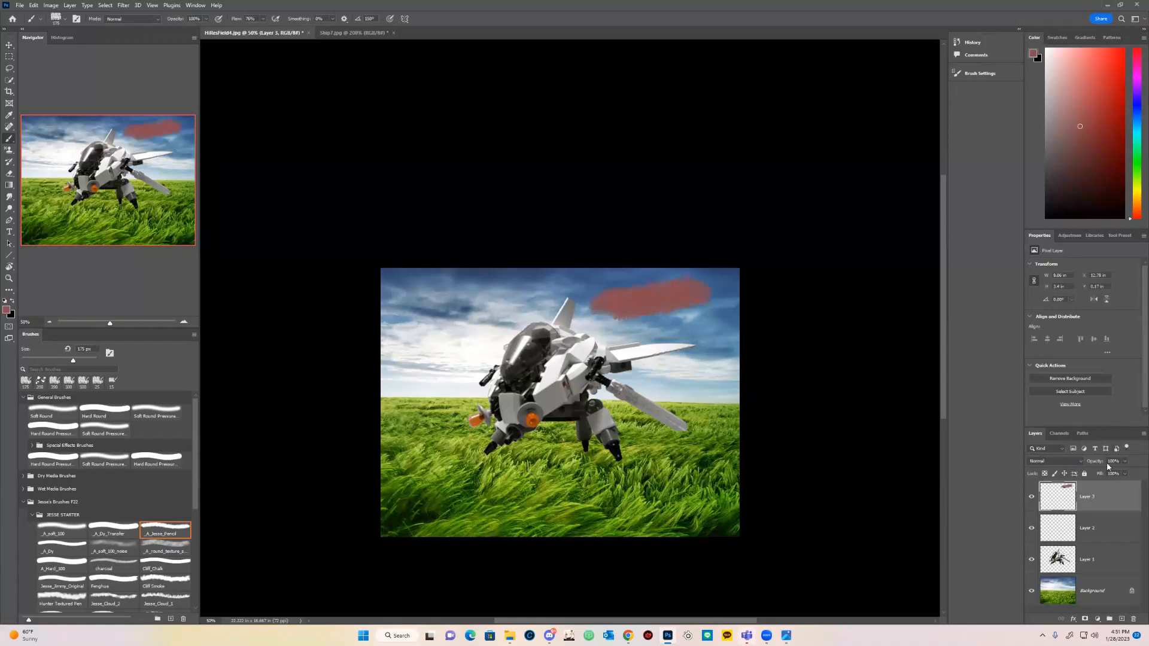
# - Try a test stroke on the Multiply layer with the brush reduced to 125 px, and undo it and the red sky stroke
pyautogui.click(1085, 532)
pyautogui.press('[')
pyautogui.press('[')
pyautogui.moveTo(718, 321)
pyautogui.mouseDown()
pyautogui.moveTo(622, 332)
pyautogui.moveTo(653, 353)
pyautogui.moveTo(560, 360)
pyautogui.moveTo(575, 320)
pyautogui.moveTo(550, 290)
pyautogui.moveTo(562, 342)
pyautogui.moveTo(433, 366)
pyautogui.moveTo(706, 366)
pyautogui.moveTo(762, 328)
pyautogui.moveTo(637, 412)
pyautogui.moveTo(497, 428)
pyautogui.moveTo(458, 452)
pyautogui.moveTo(736, 458)
pyautogui.moveTo(825, 443)
pyautogui.moveTo(688, 503)
pyautogui.mouseUp()
pyautogui.hotkey('ctrl', 'z')
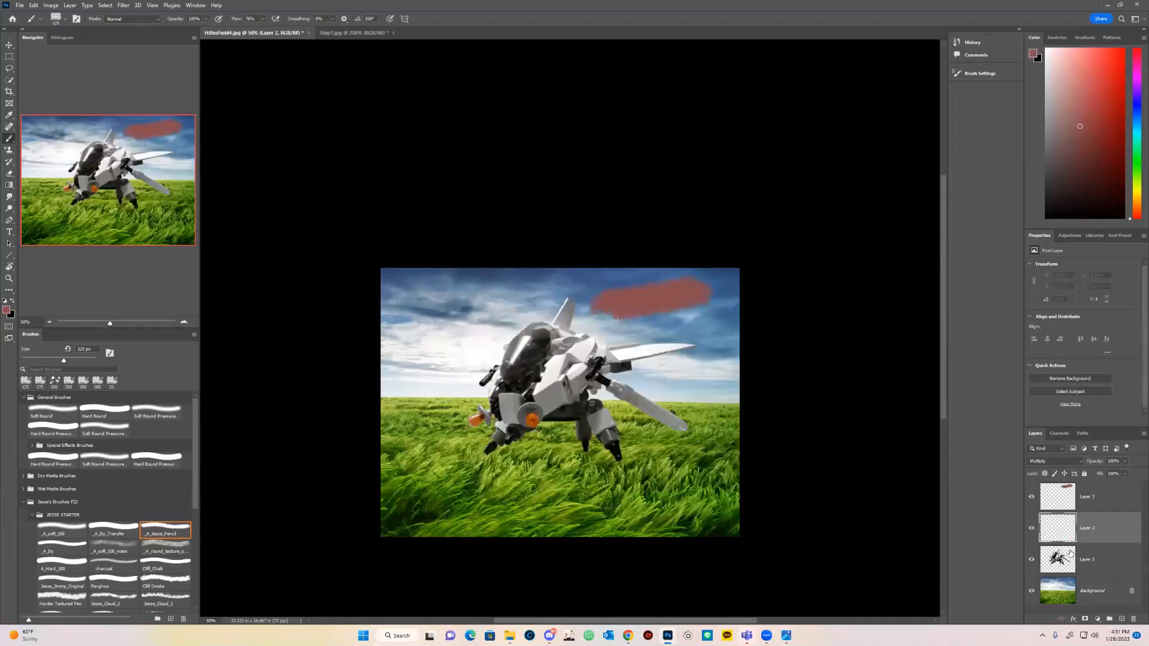
pyautogui.hotkey('ctrl', 'z')
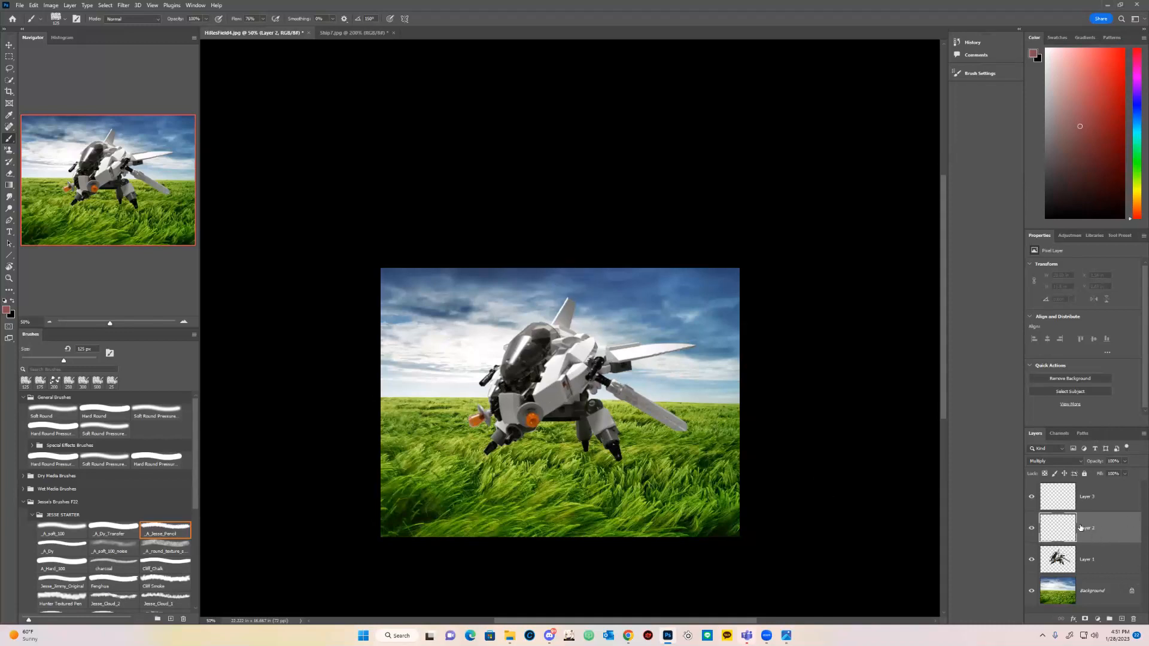
# - Clip the Multiply layer to the mech layer and paint darker red strokes across the mech's body and legs
pyautogui.rightClick(1118, 532)
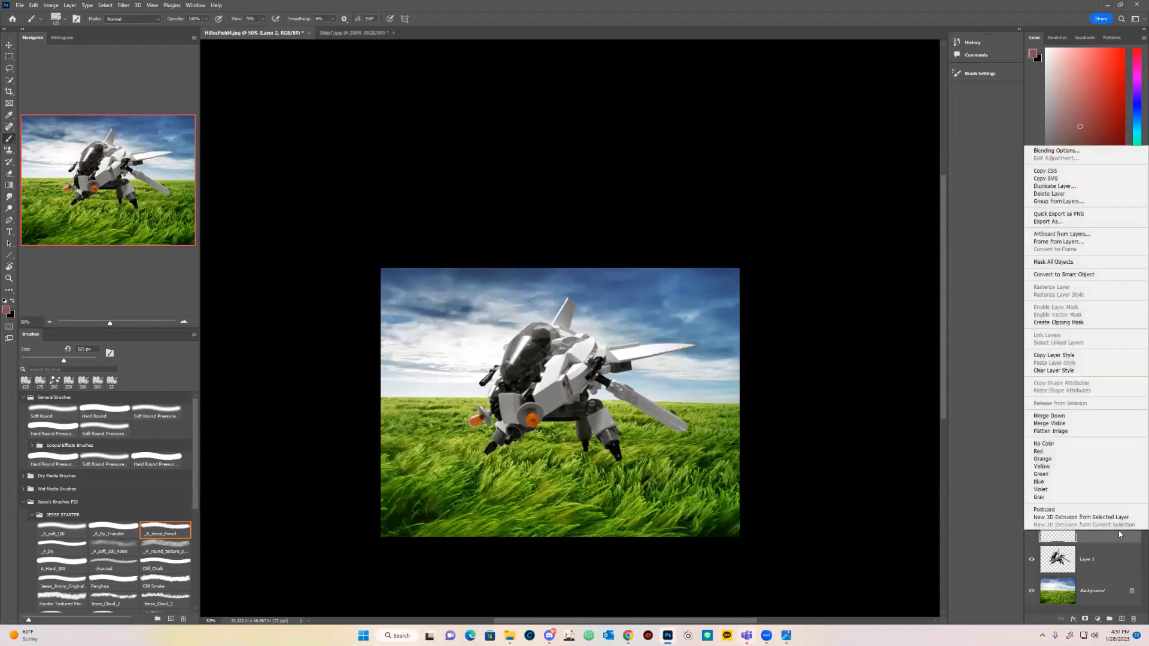
pyautogui.click(1052, 323)
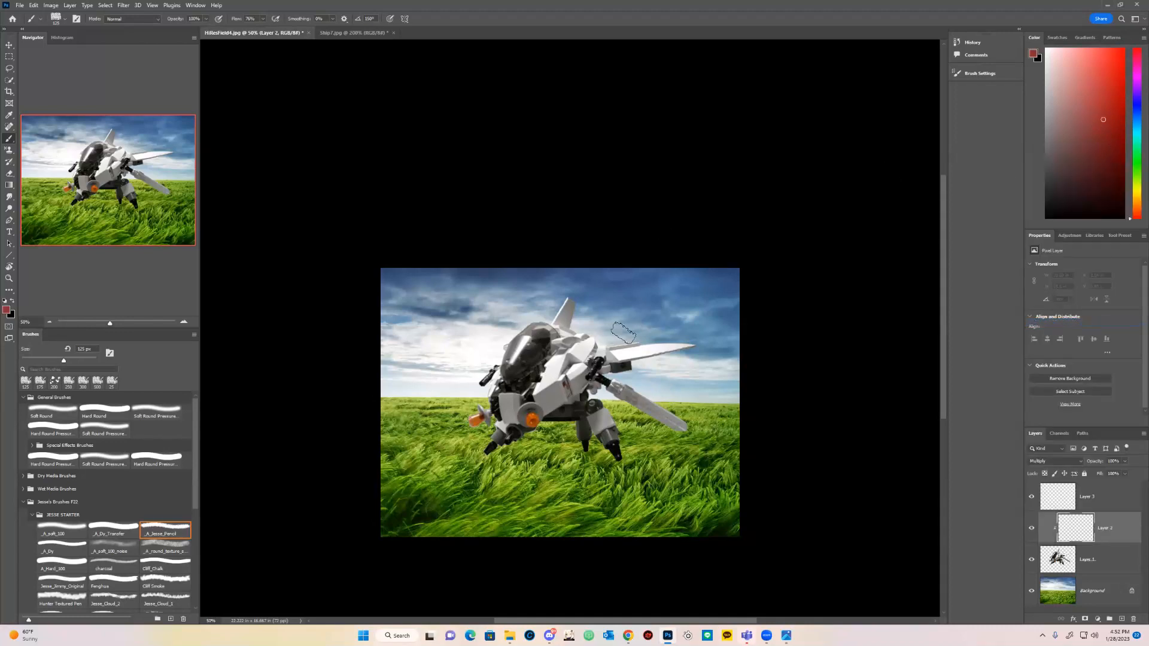
pyautogui.moveTo(636, 345); pyautogui.dragTo(565, 344)
pyautogui.moveTo(493, 359)
pyautogui.mouseDown()
pyautogui.moveTo(610, 400)
pyautogui.moveTo(484, 408)
pyautogui.moveTo(611, 449)
pyautogui.moveTo(718, 438)
pyautogui.moveTo(624, 430)
pyautogui.moveTo(682, 426)
pyautogui.mouseUp()
# - Release the Multiply layer's clipping mask to compare the unclipped paint, and clip the layer to the mech again
pyautogui.rightClick(1124, 530)
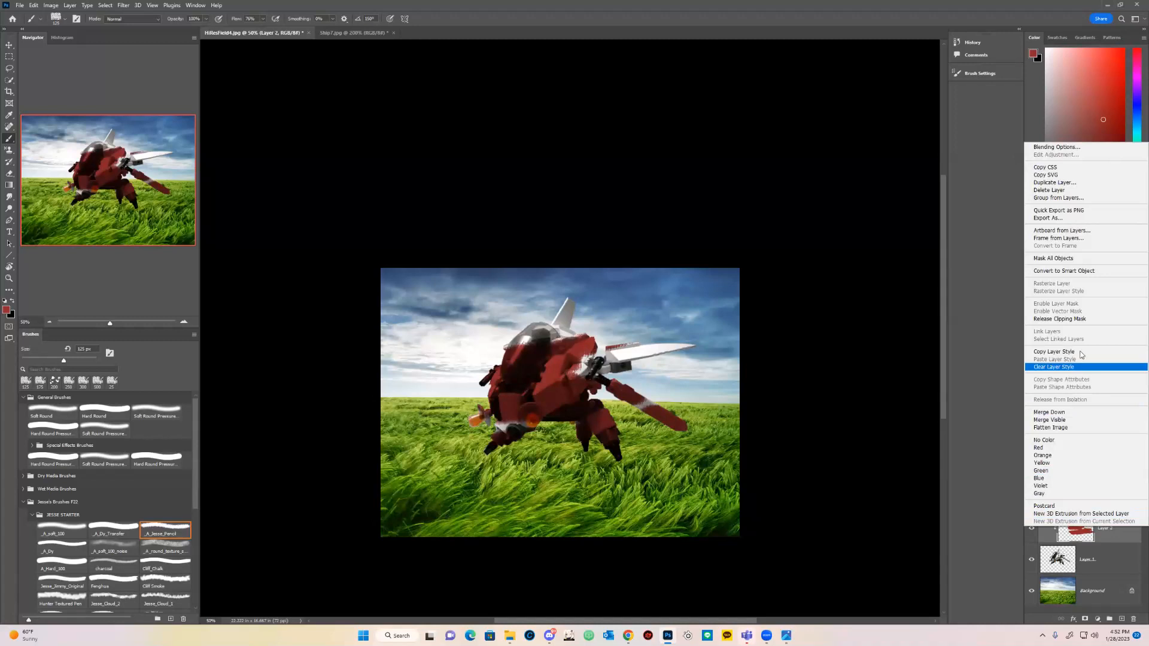
pyautogui.click(1084, 319)
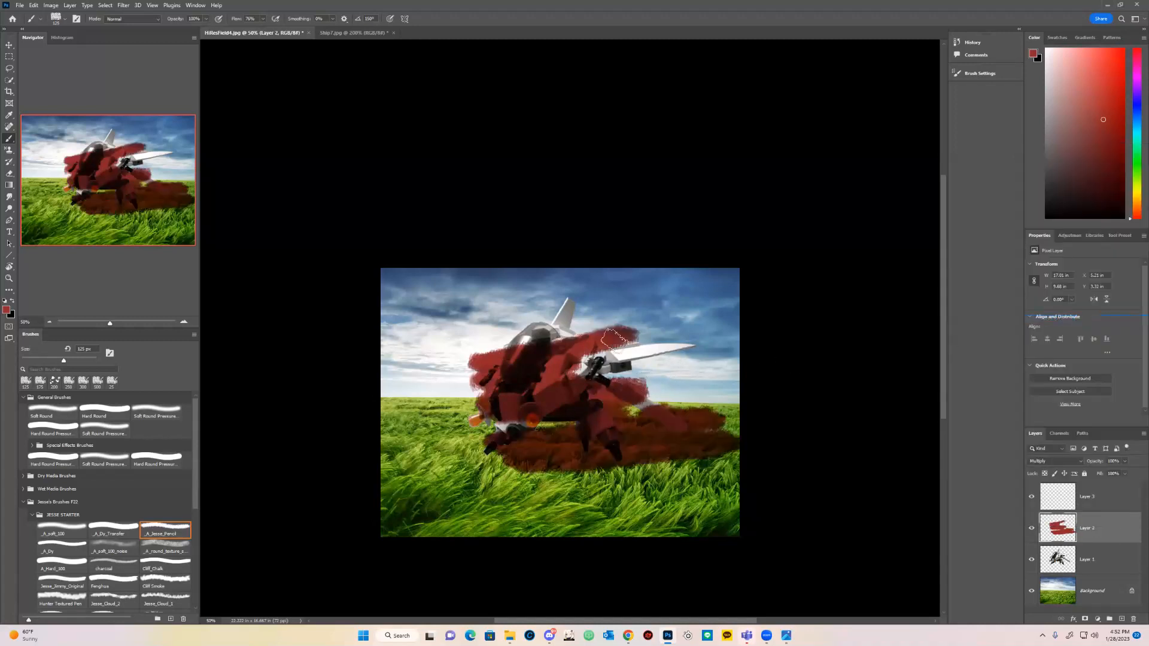
pyautogui.rightClick(1110, 521)
pyautogui.click(1058, 310)
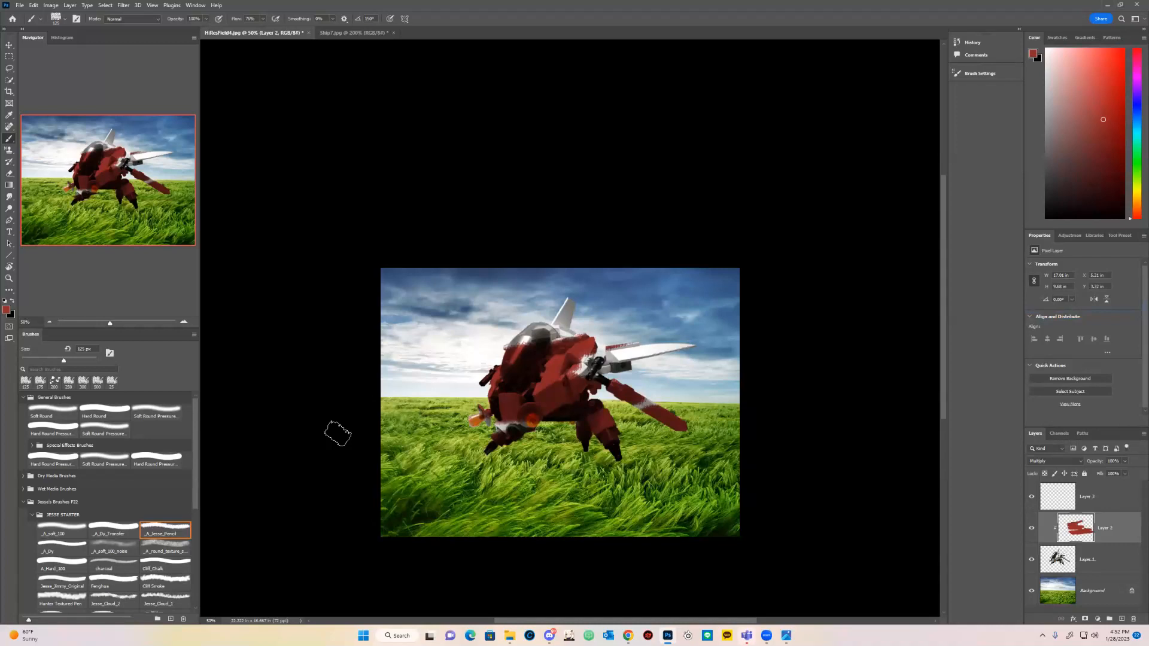
# - Clear all the red paint from the clipped Multiply layer and deselect
pyautogui.hotkey('ctrl', 'a')
pyautogui.press('Delete')
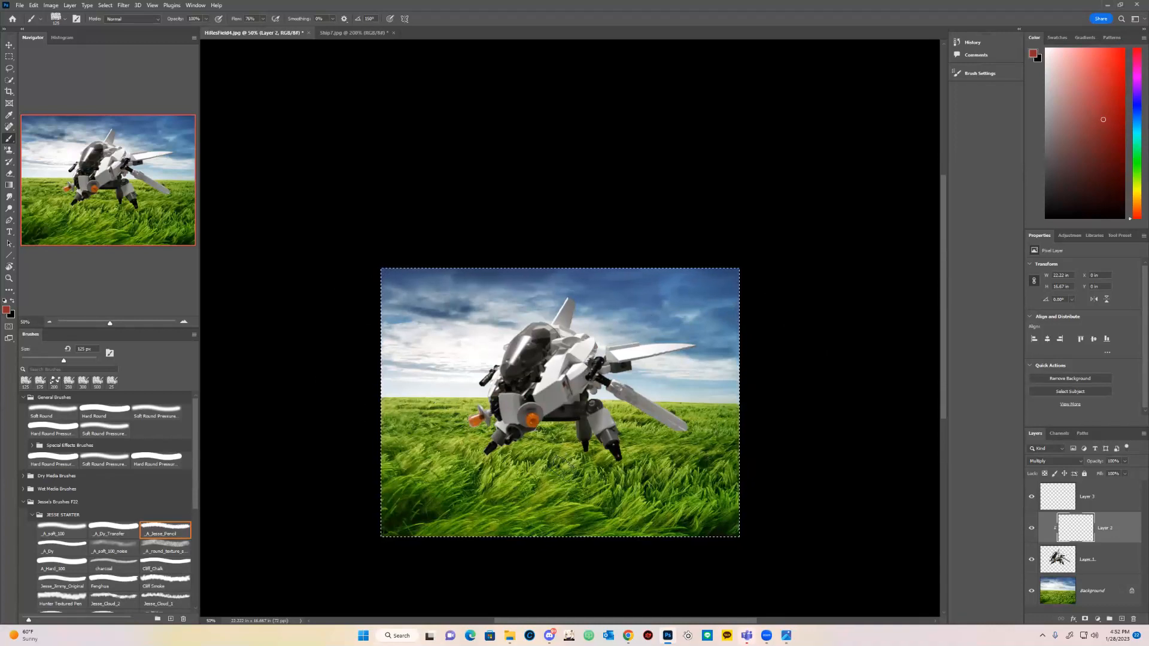
pyautogui.hotkey('ctrl', 'd')
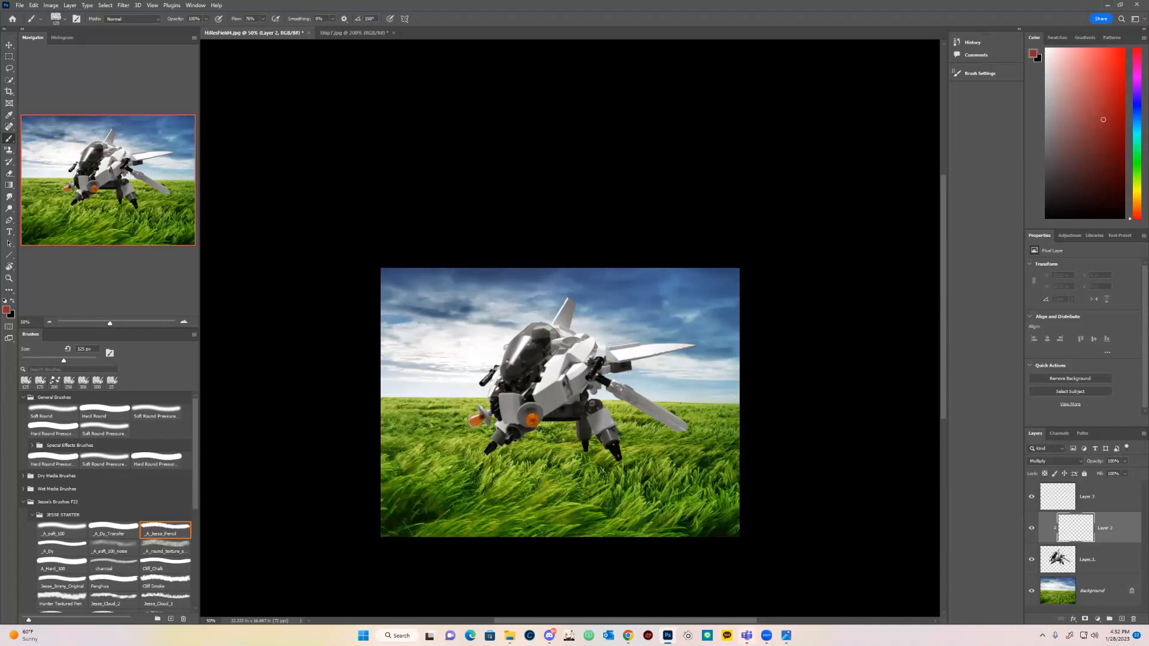
# - Choose the Soft Round Pressure Opacity and Flow brush from the General Brushes
pyautogui.moveTo(610, 459); pyautogui.dragTo(603, 393)
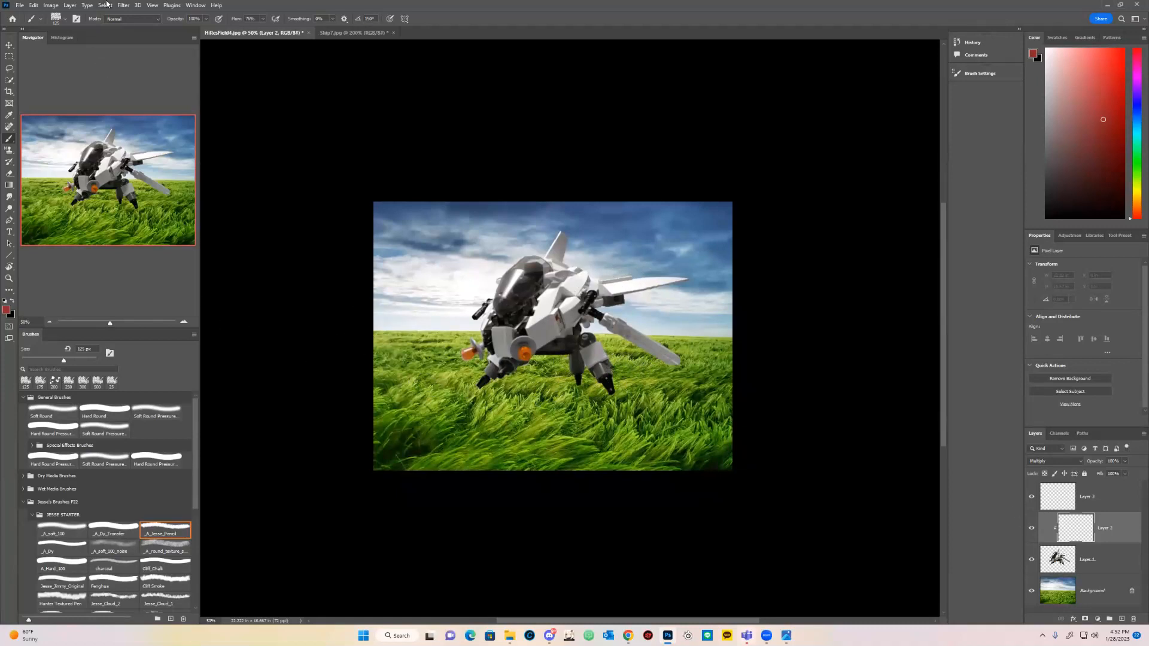
pyautogui.click(65, 20)
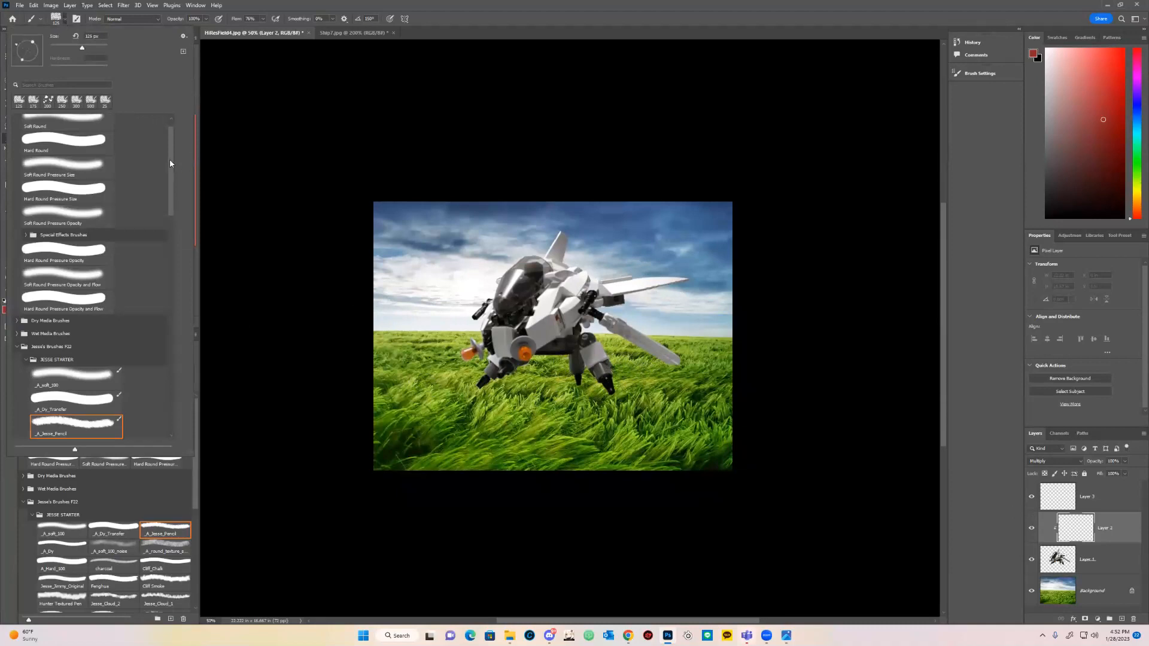
pyautogui.click(58, 20)
pyautogui.click(66, 21)
pyautogui.scroll(2, 79, 231)
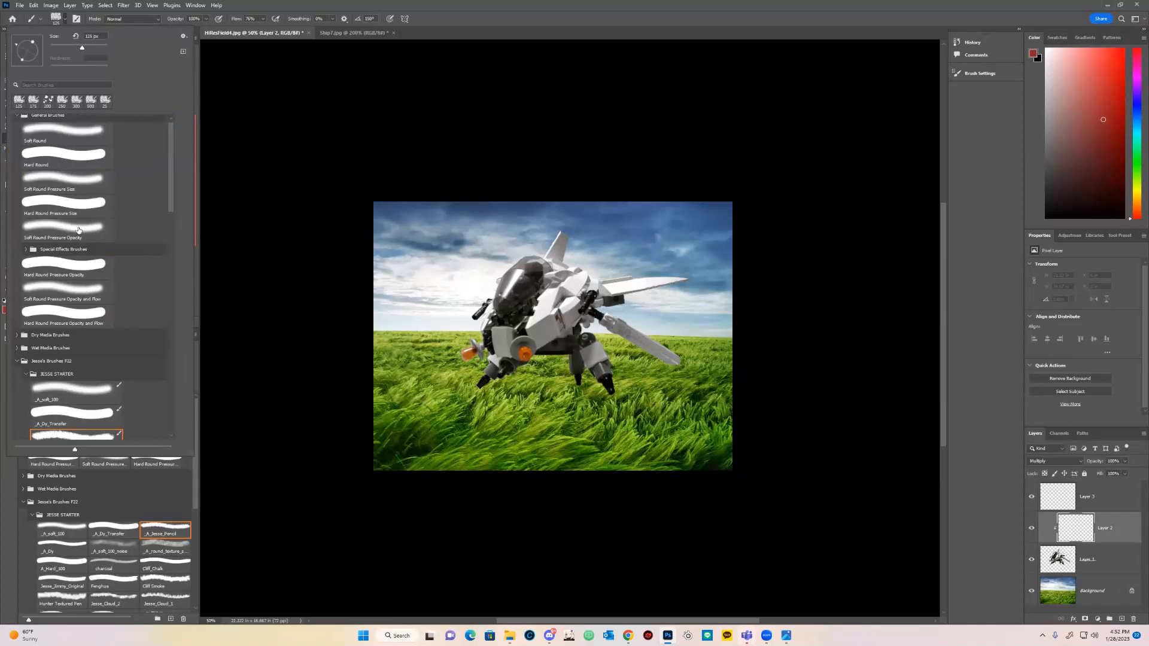
pyautogui.click(74, 295)
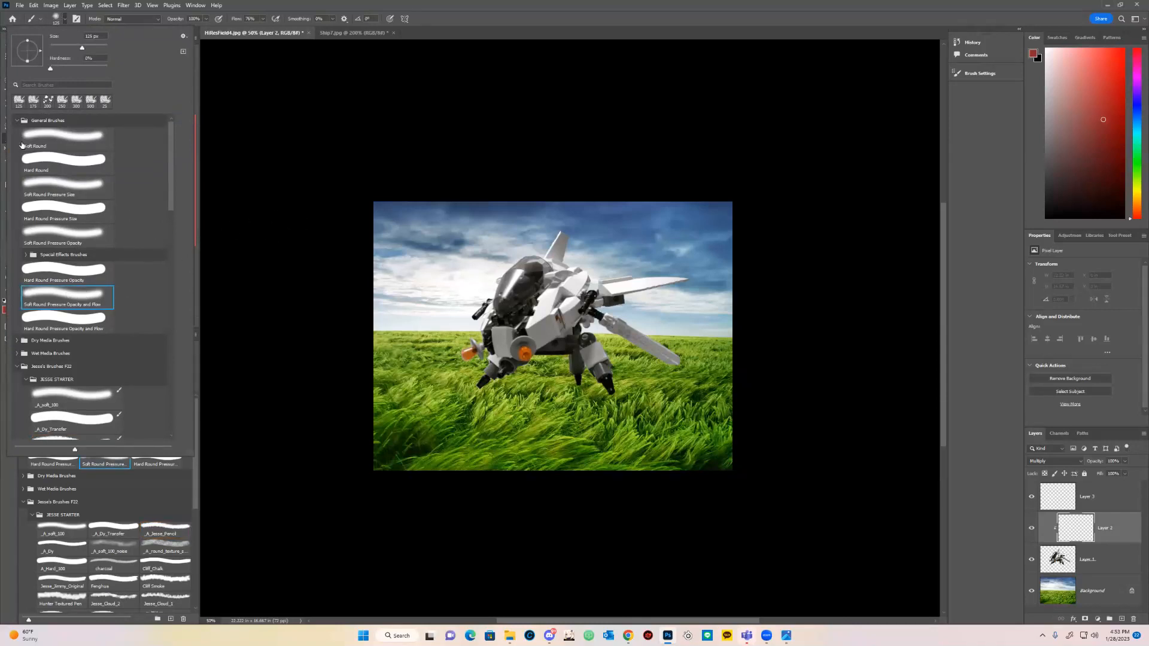
# - Move the round pressure brushes above the Special Effects Brushes folder and select Soft Round Pressure Opacity and Flow
pyautogui.moveTo(69, 274); pyautogui.dragTo(88, 235)
pyautogui.moveTo(77, 300); pyautogui.dragTo(130, 253)
pyautogui.moveTo(94, 326); pyautogui.dragTo(138, 277)
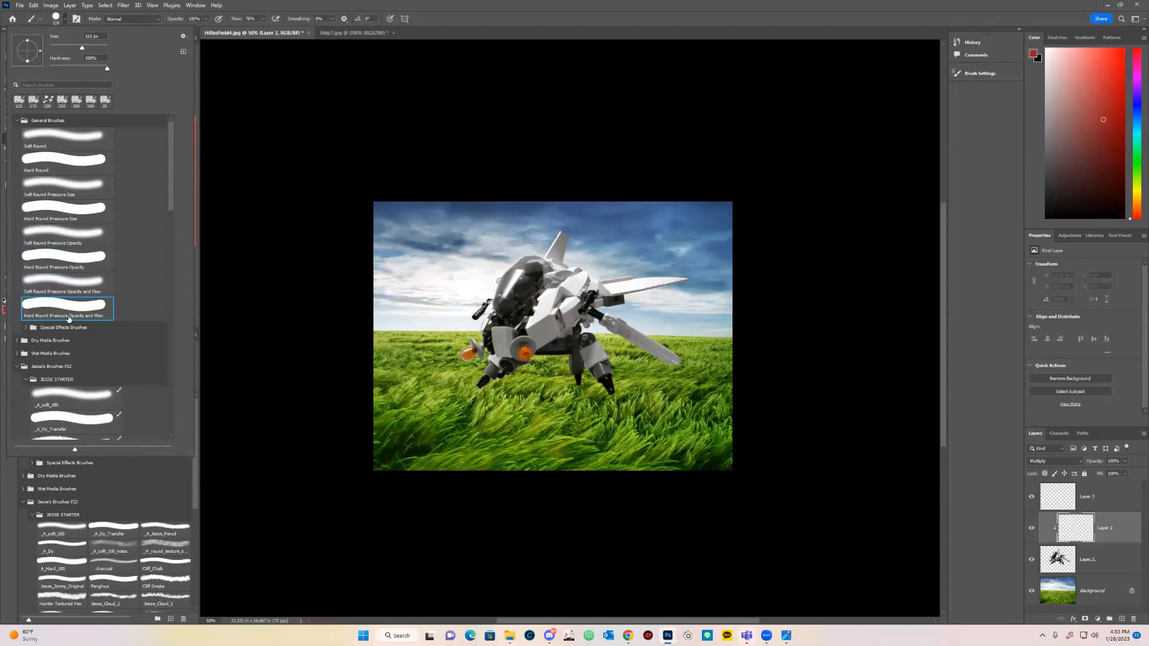
pyautogui.click(75, 291)
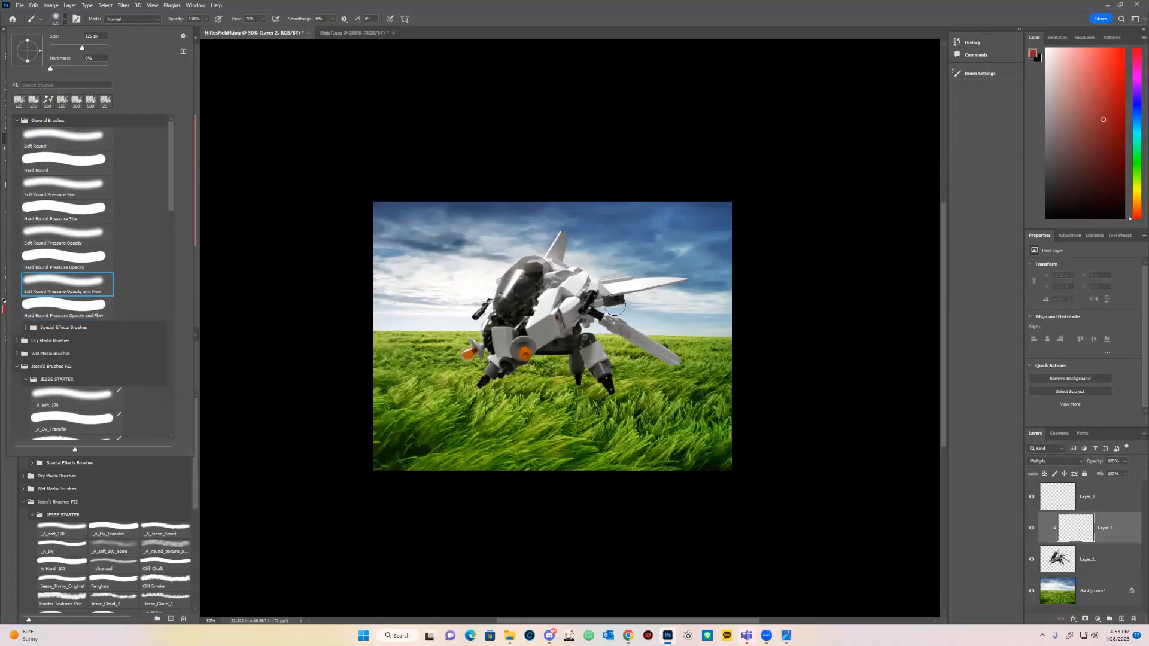
# - Try small black brush strokes beside the mech's wings and undo them
pyautogui.click(1115, 75)
pyautogui.press('[')
pyautogui.press('[')
pyautogui.press('[')
pyautogui.press('[')
pyautogui.press('[')
pyautogui.press('[')
pyautogui.press('[')
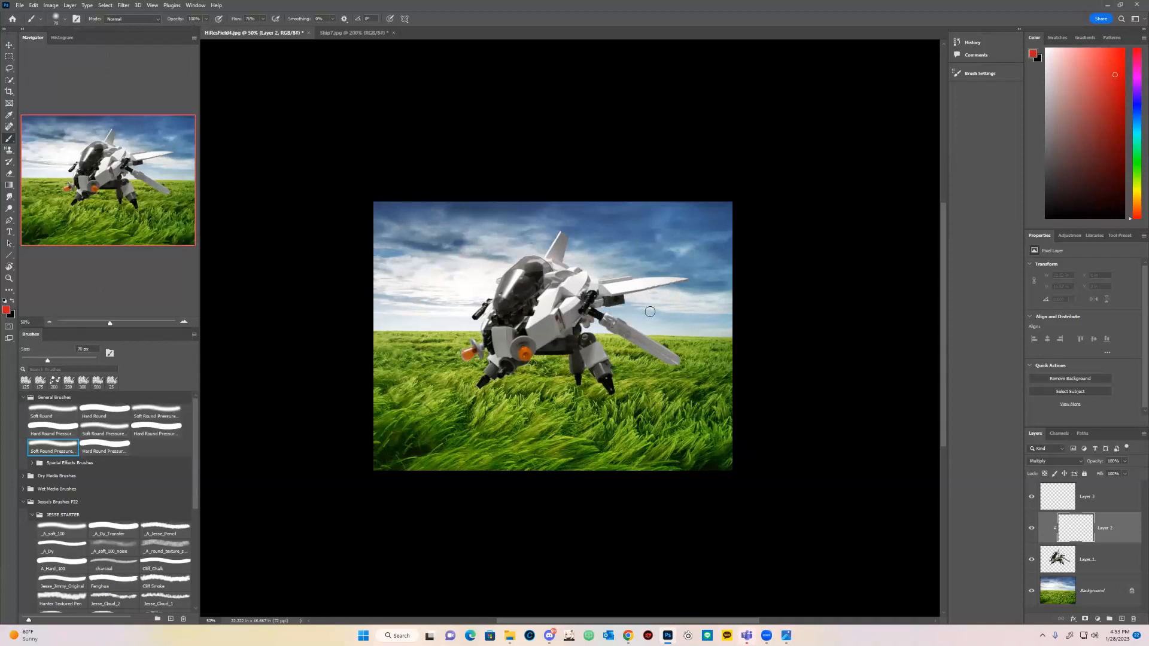
pyautogui.press('d')
pyautogui.moveTo(636, 312)
pyautogui.mouseDown()
pyautogui.moveTo(652, 303)
pyautogui.moveTo(644, 339)
pyautogui.mouseUp()
pyautogui.moveTo(665, 303)
pyautogui.mouseDown()
pyautogui.moveTo(709, 341)
pyautogui.moveTo(647, 334)
pyautogui.moveTo(667, 290)
pyautogui.mouseUp()
pyautogui.hotkey('ctrl', 'z')
pyautogui.hotkey('ctrl', 'z')
pyautogui.click(1063, 496)
pyautogui.press('[')
pyautogui.hotkey('ctrl', 'z')
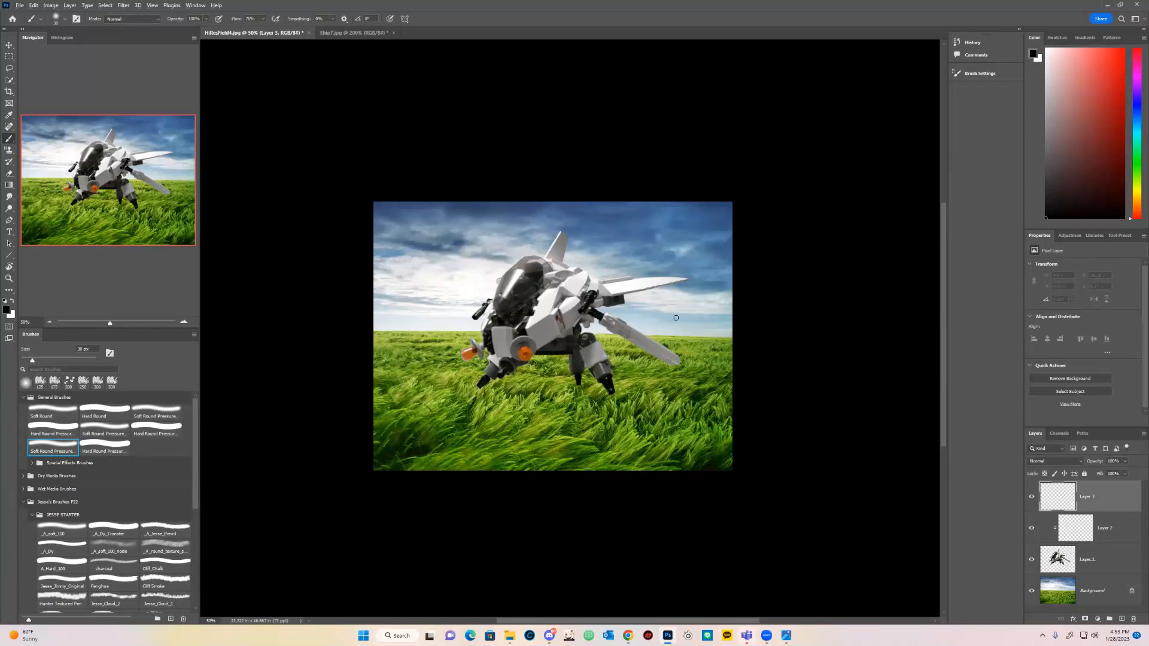
# - Sample the pale blue sky near the horizon beside the mech and enlarge the brush to 300 px
pyautogui.keyDown('alt'); pyautogui.click(677, 313); pyautogui.keyUp('alt')
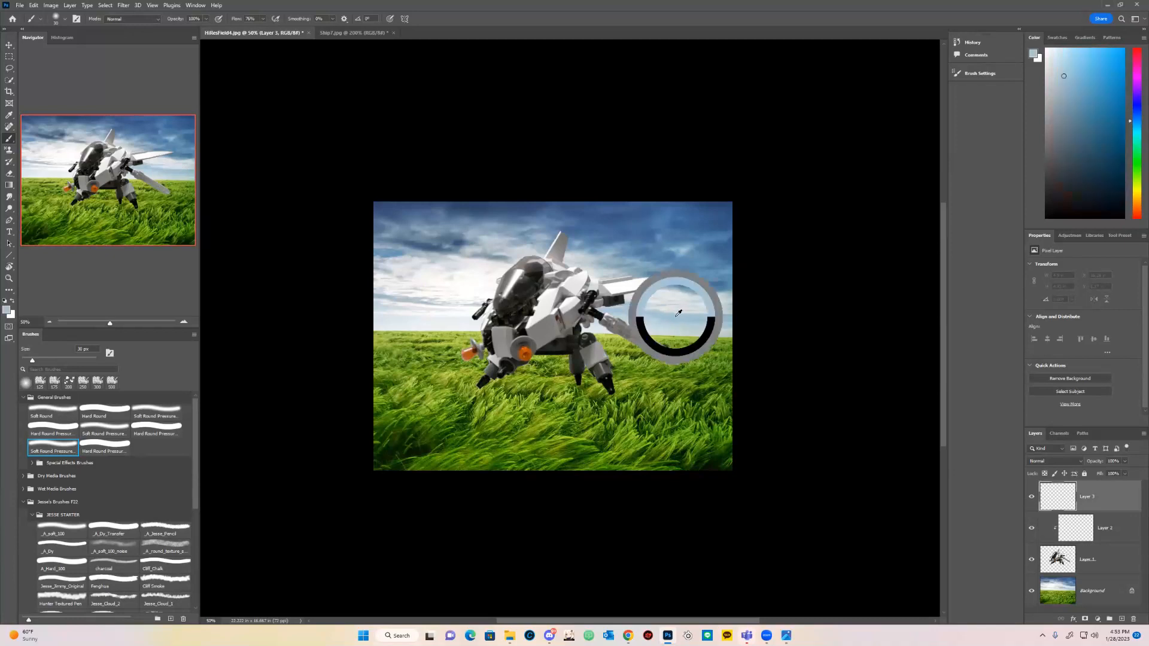
pyautogui.press(']')
pyautogui.press(']')
pyautogui.press(']')
pyautogui.press(']')
pyautogui.press(']')
pyautogui.press(']')
pyautogui.press(']')
pyautogui.press(']')
pyautogui.press(']')
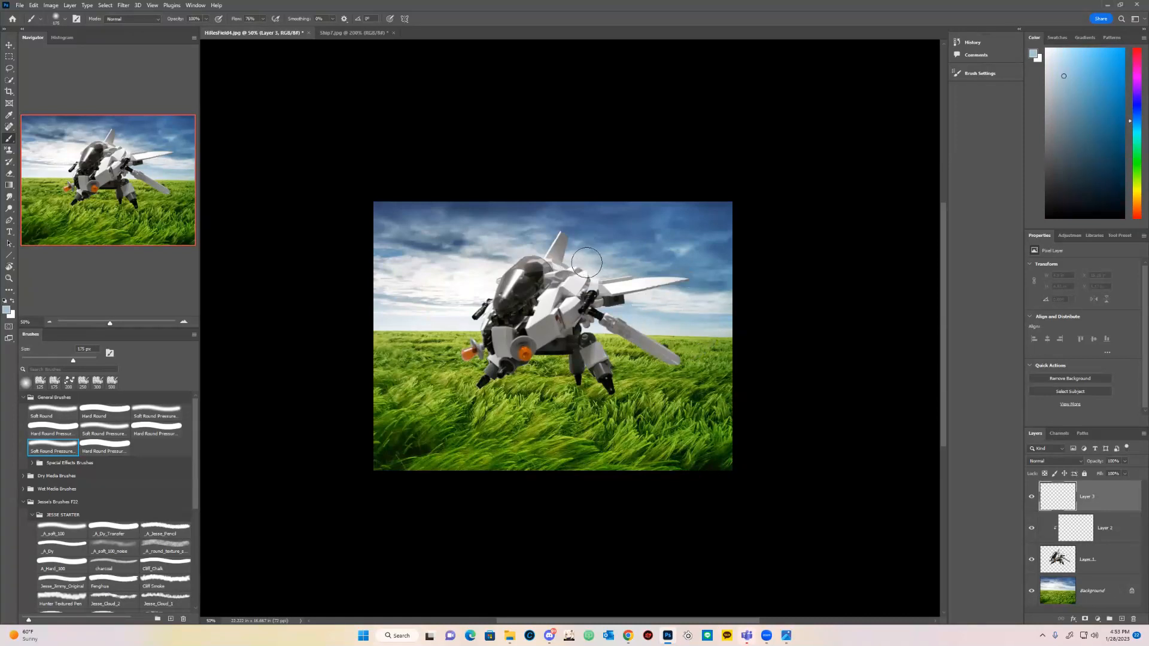
pyautogui.press(']')
pyautogui.press(']')
pyautogui.press(']')
# - Switch to the landscape reference photo in the Photos viewer and compare its lighting with the mech composite
pyautogui.hotkey('alt', 'Tab')
pyautogui.press('Escape')
pyautogui.hotkey('alt', 'Tab')
pyautogui.press('Tab')
pyautogui.press('Tab')
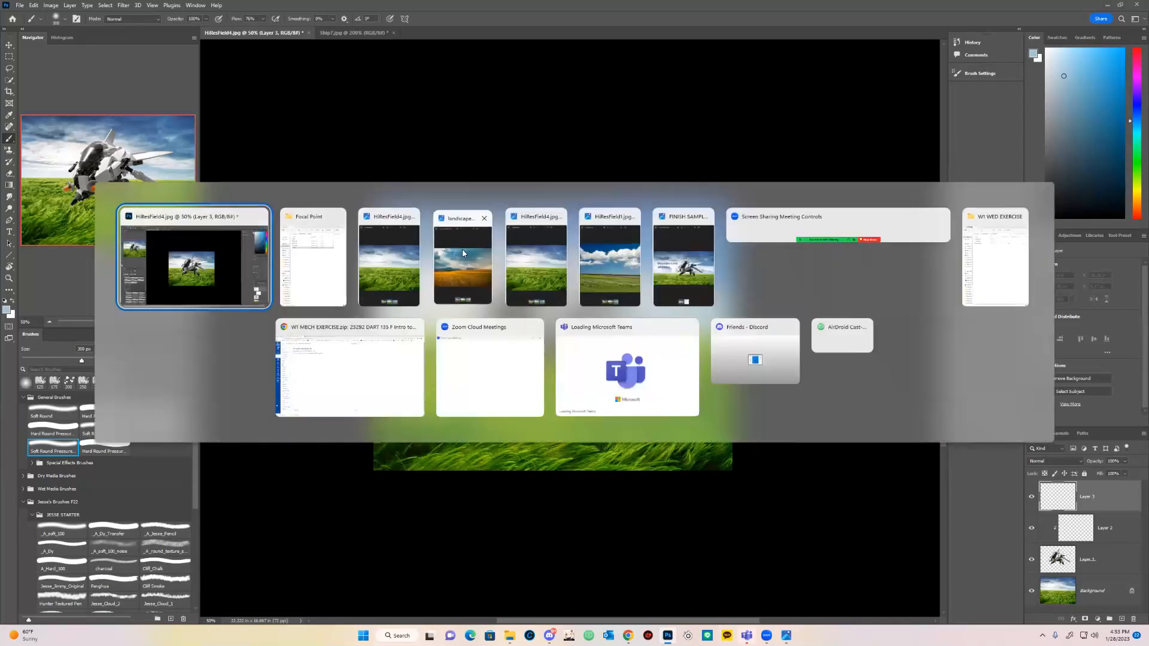
pyautogui.moveTo(312, 153); pyautogui.dragTo(397, 115)
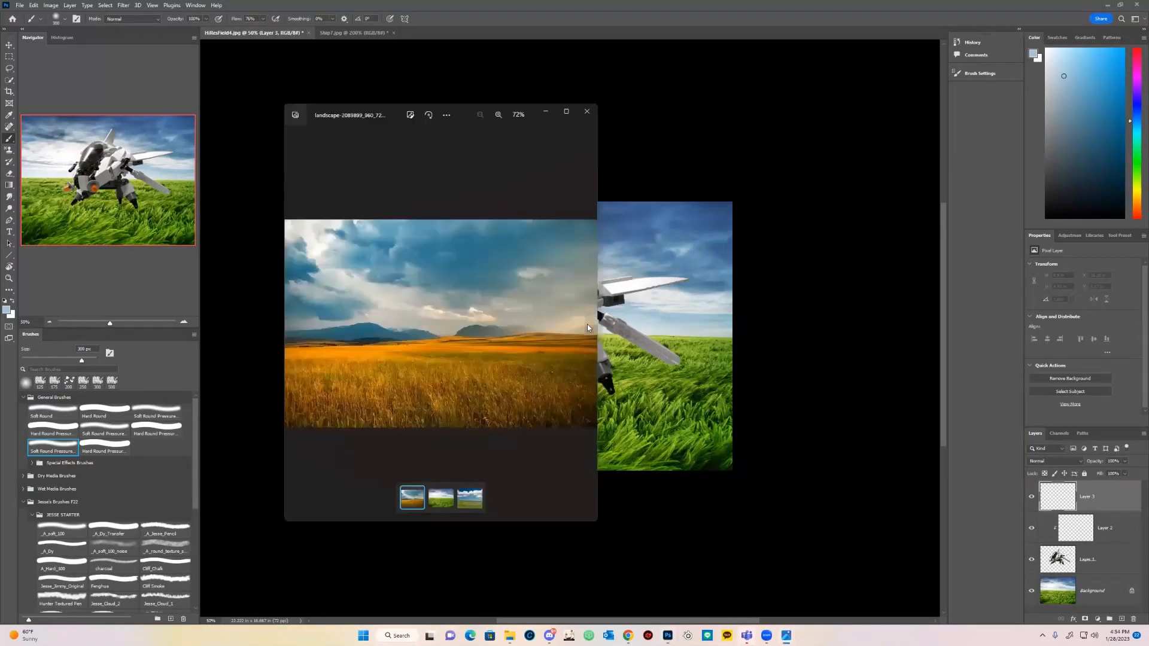
pyautogui.click(780, 342)
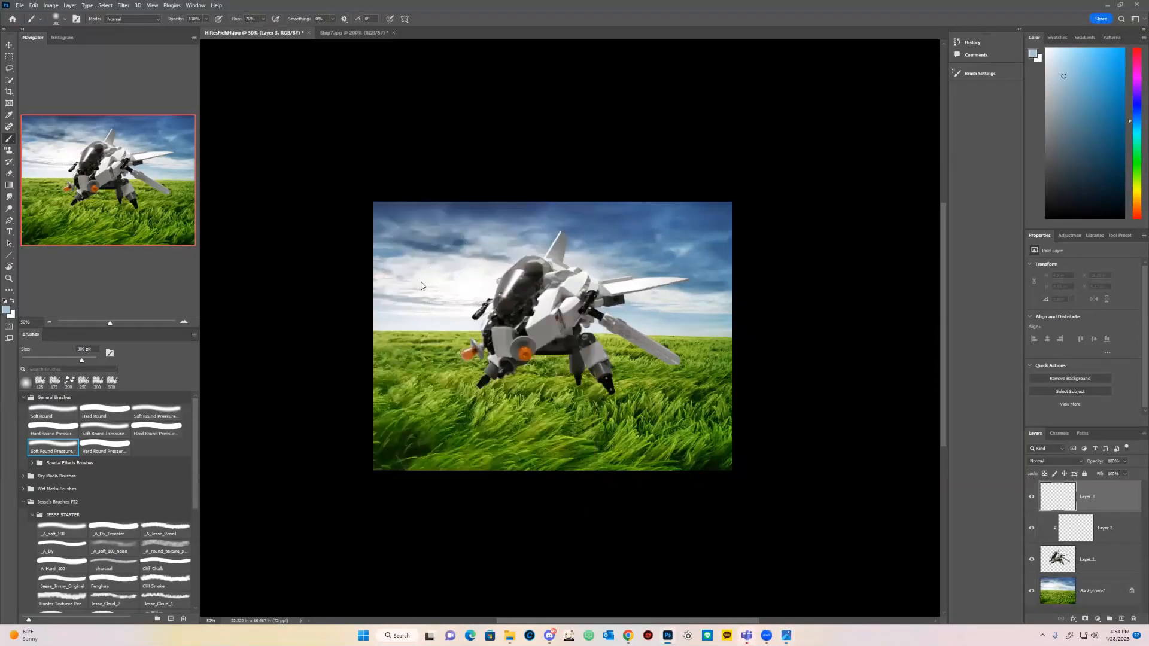
pyautogui.hotkey('alt', 'Tab')
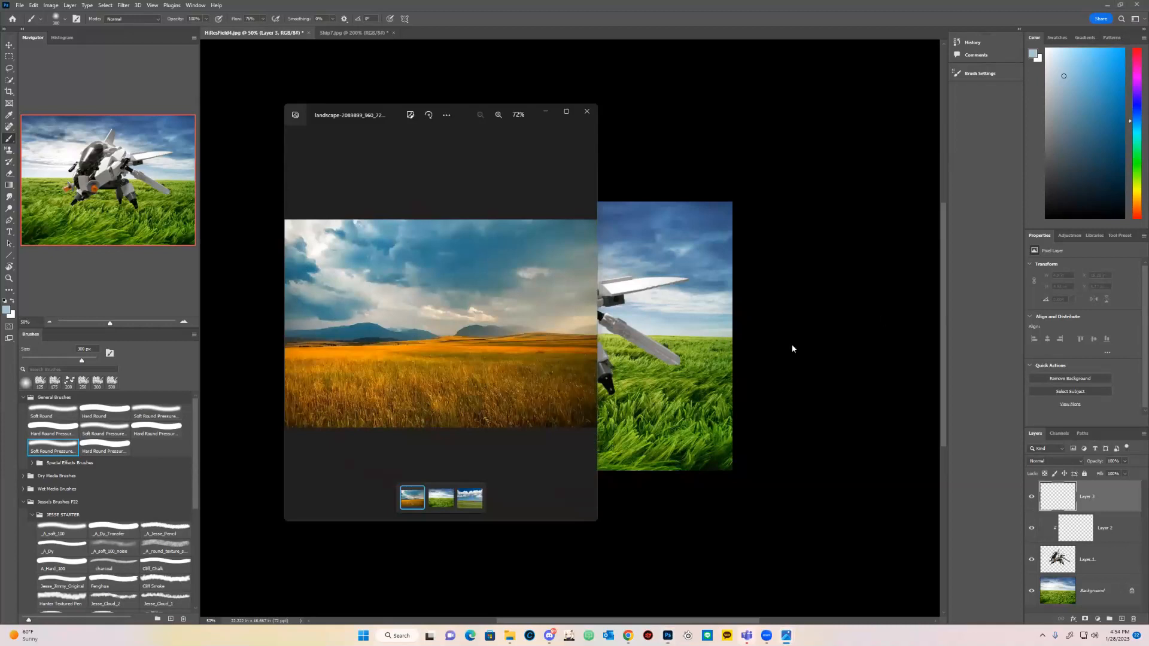
pyautogui.click(840, 331)
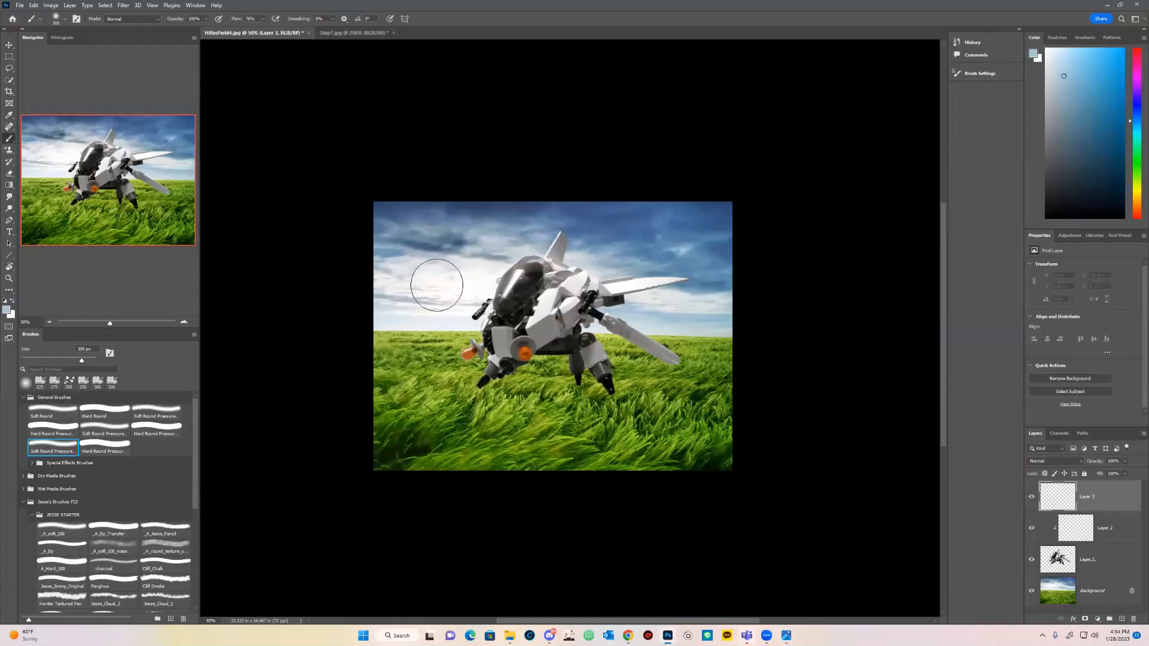
pyautogui.hotkey('alt', 'Tab')
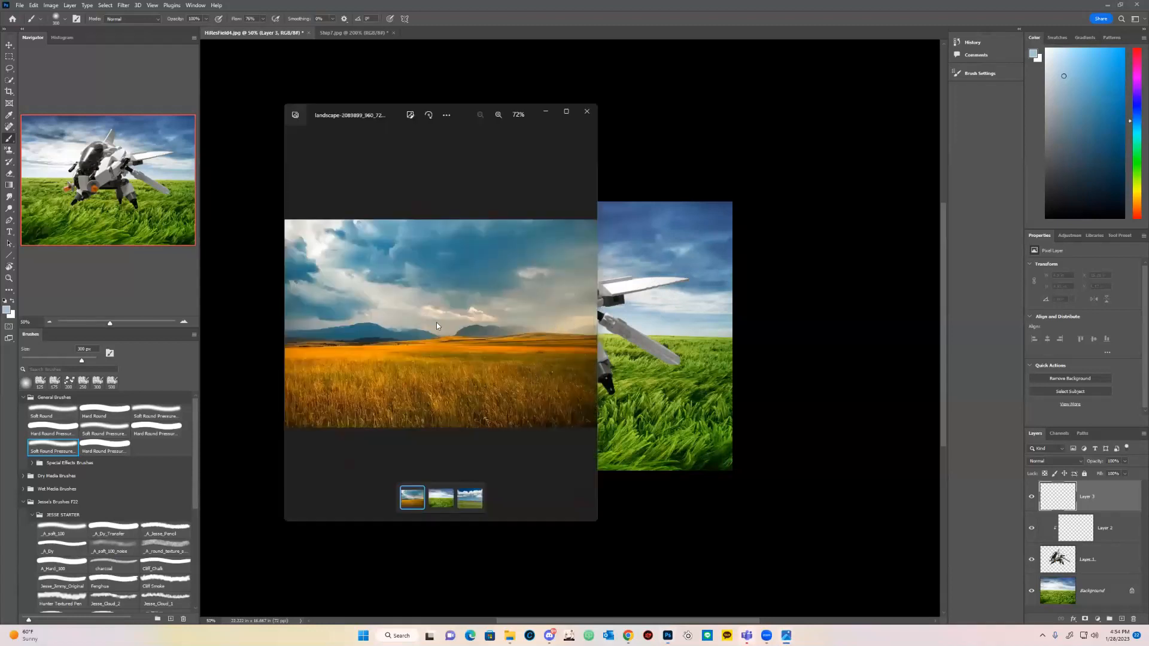
pyautogui.click(846, 313)
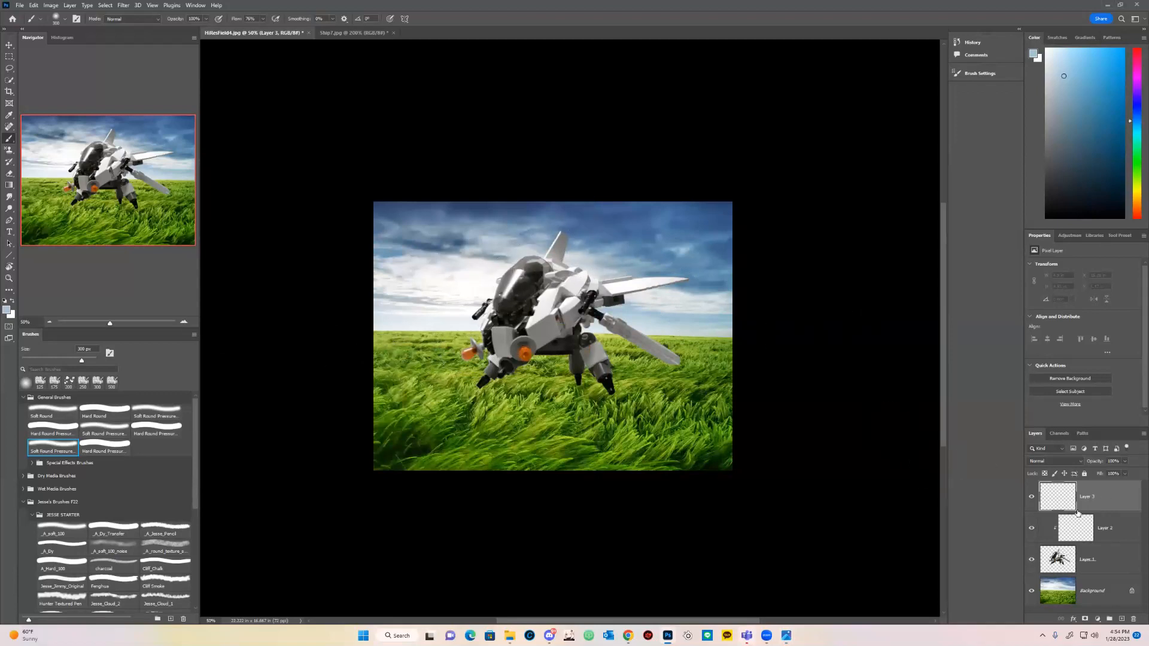
# - Paint the sampled sky blue across the mech's body and legs on the clipped Multiply layer
pyautogui.click(1110, 528)
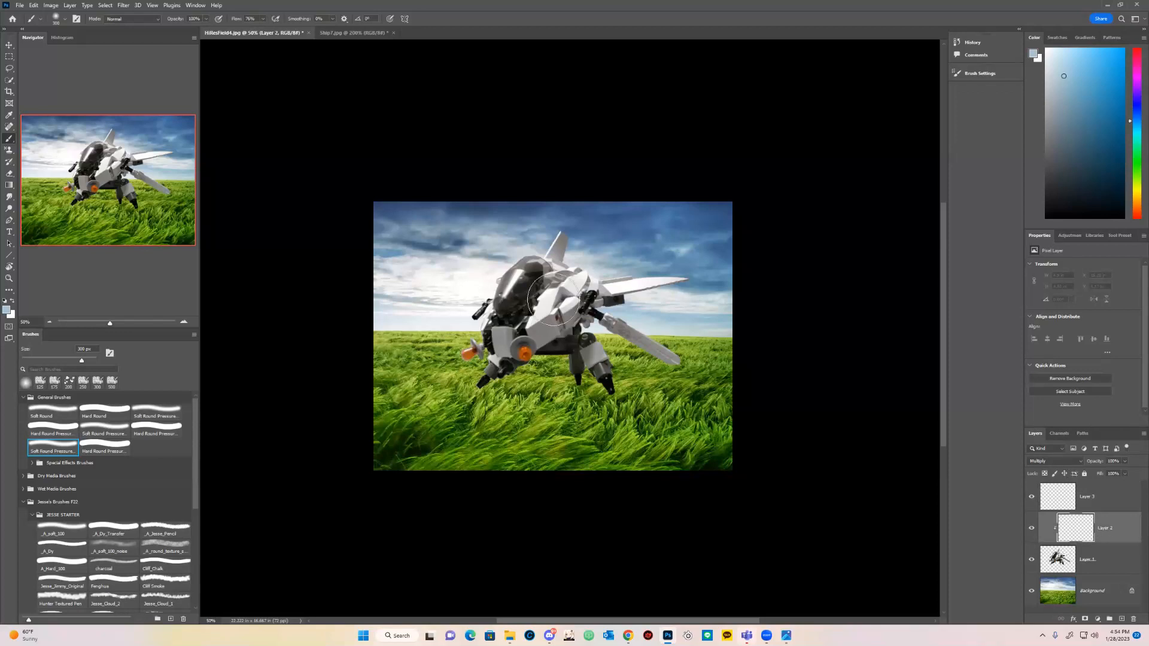
pyautogui.press(']')
pyautogui.moveTo(619, 329)
pyautogui.mouseDown()
pyautogui.moveTo(623, 314)
pyautogui.moveTo(526, 356)
pyautogui.moveTo(492, 400)
pyautogui.moveTo(490, 382)
pyautogui.mouseUp()
# - Set the eraser to the Soft Round Pressure Opacity and Flow brush and enlarge it
pyautogui.press('e')
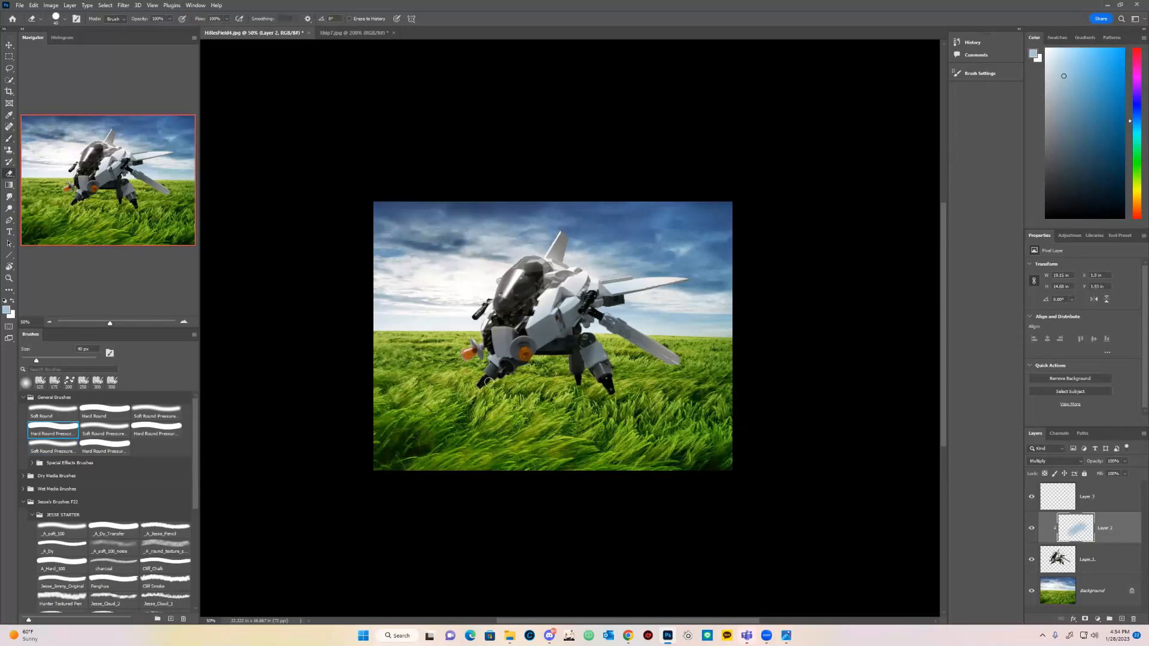
pyautogui.click(64, 20)
pyautogui.click(77, 289)
pyautogui.click(452, 401)
pyautogui.press(']')
pyautogui.press(']')
pyautogui.press(']')
pyautogui.press(']')
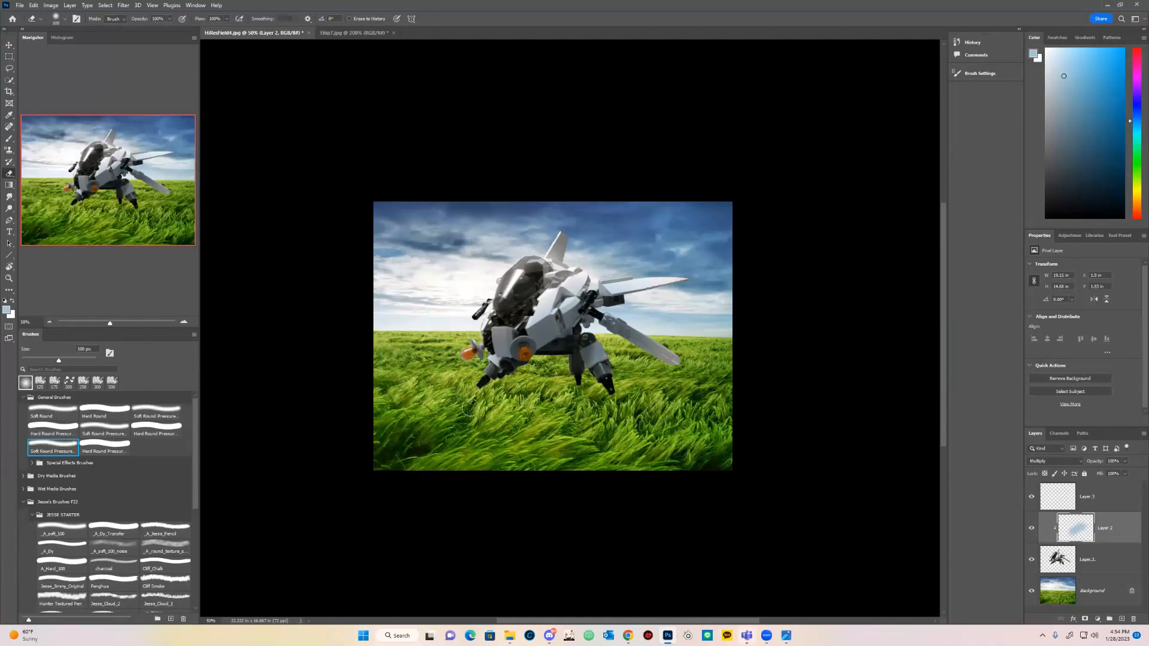
pyautogui.press(']')
pyautogui.press(']')
# - Paint sky-blue shading along the mech's lower rear wing and reduce the eraser size for small touch-ups
pyautogui.press('b')
pyautogui.moveTo(616, 326); pyautogui.dragTo(687, 371)
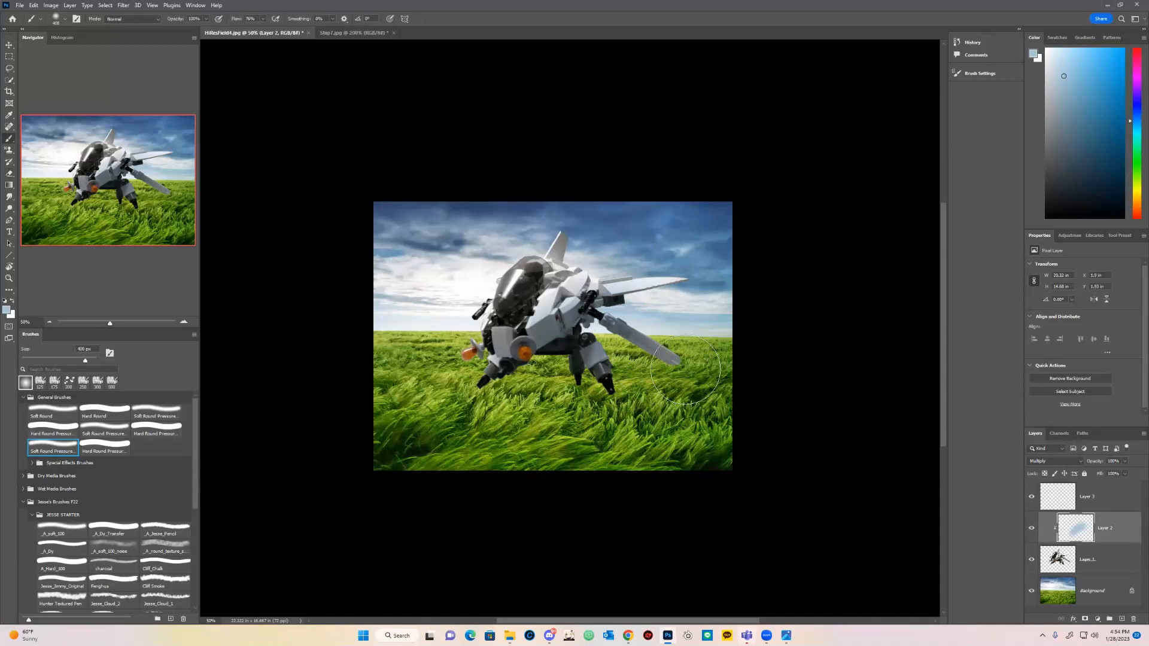
pyautogui.press('e')
pyautogui.press('[')
pyautogui.press('[')
pyautogui.press('[')
pyautogui.press('[')
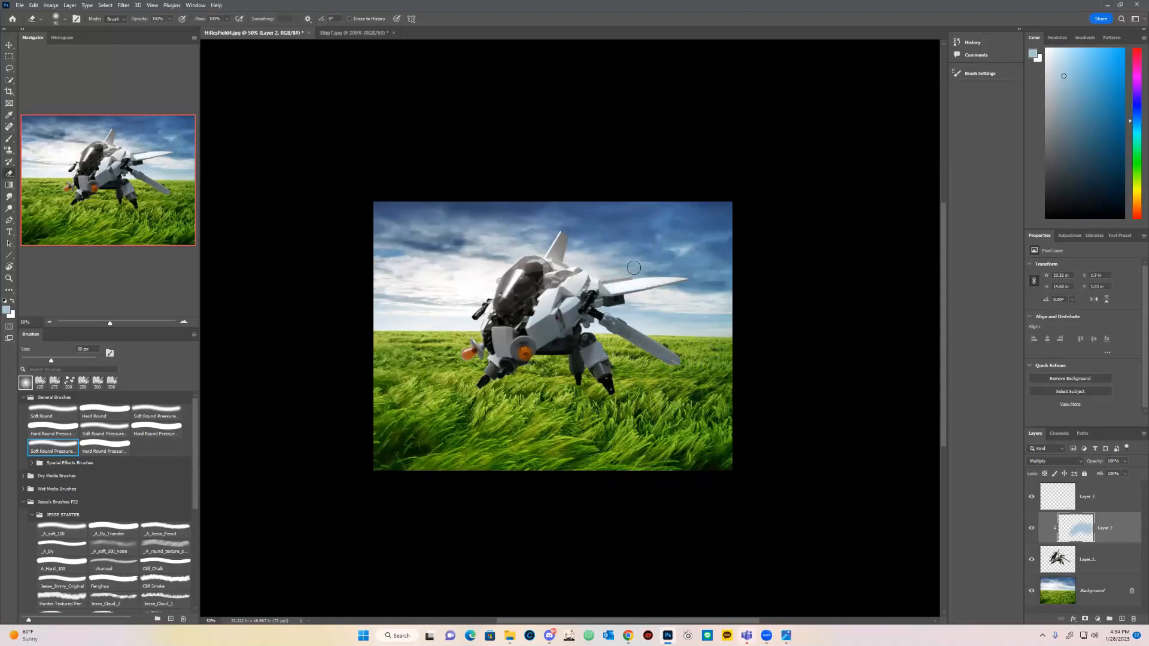
# - Paint sky-blue shading over the mech's top fin and soften the shading with a larger eraser
pyautogui.press(']')
pyautogui.press(']')
pyautogui.press(']')
pyautogui.press(']')
pyautogui.press('b')
pyautogui.moveTo(575, 220)
pyautogui.mouseDown()
pyautogui.moveTo(569, 261)
pyautogui.moveTo(548, 257)
pyautogui.moveTo(553, 231)
pyautogui.moveTo(542, 257)
pyautogui.mouseUp()
pyautogui.press('e')
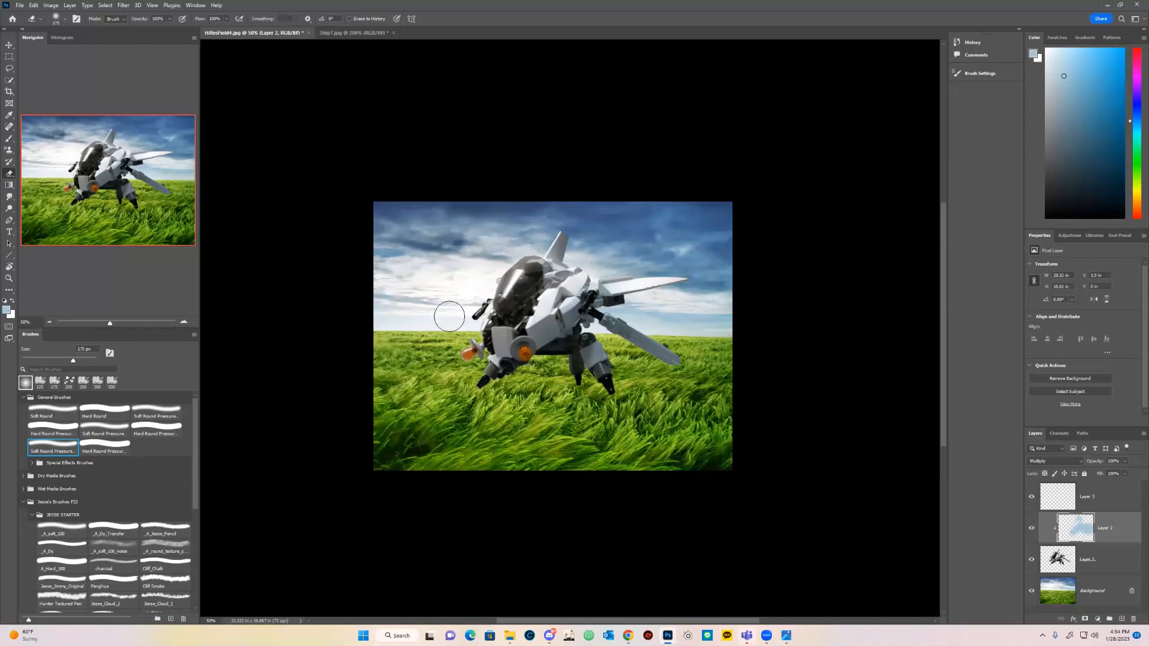
pyautogui.press(']')
pyautogui.press(']')
pyautogui.press(']')
# - Sample the grass green, lighten it to a yellow-green, and paint it over the mech's underside and legs
pyautogui.press('b')
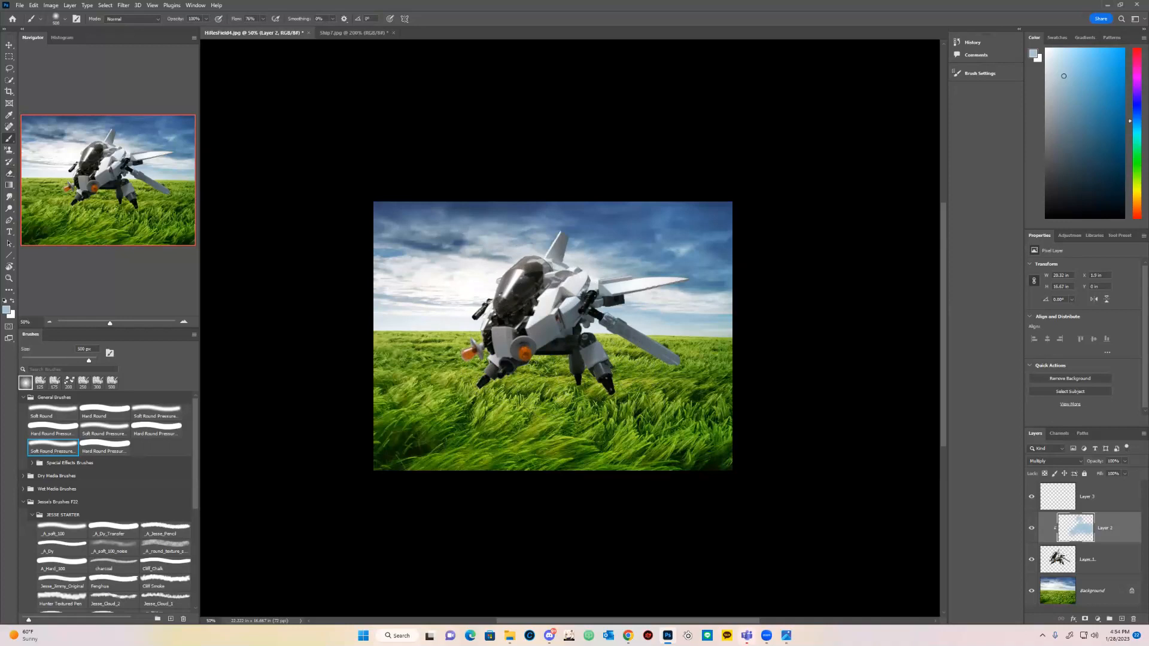
pyautogui.press('[')
pyautogui.press('[')
pyautogui.press('d')
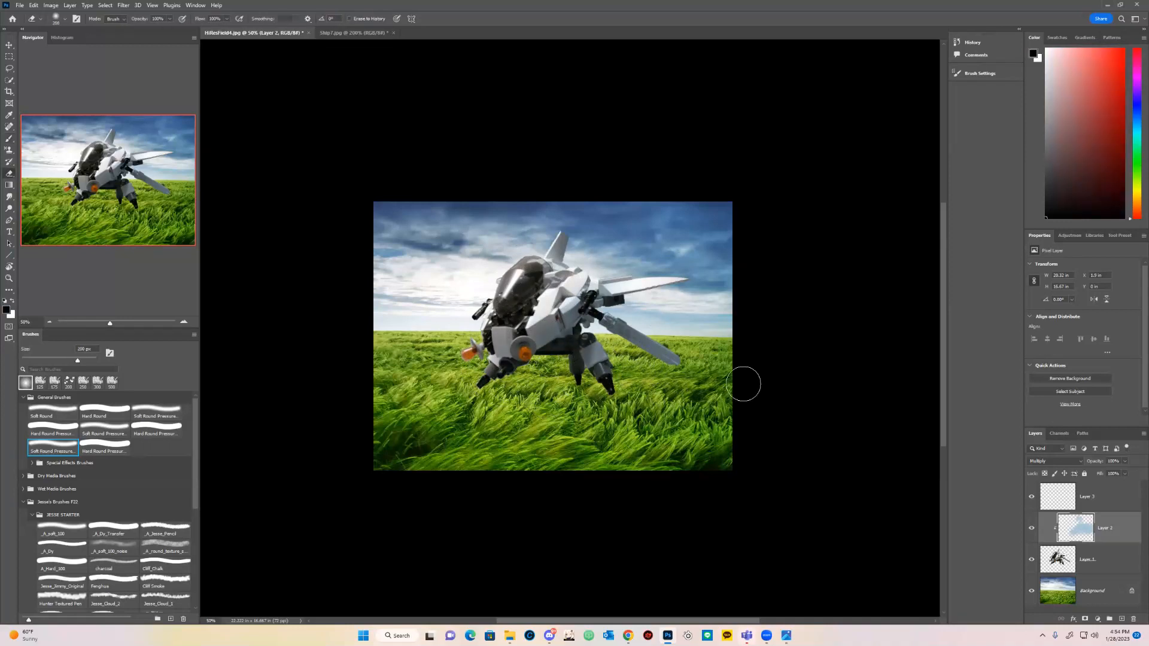
pyautogui.keyDown('alt'); pyautogui.click(653, 378); pyautogui.keyUp('alt')
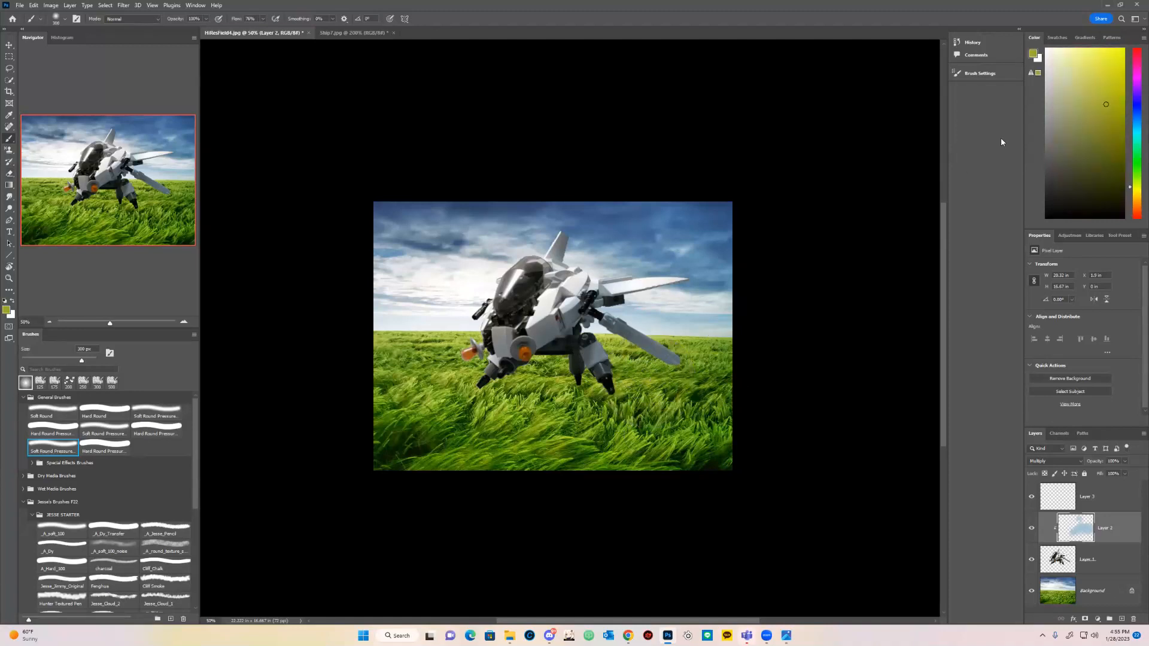
pyautogui.click(1091, 66)
pyautogui.press('[')
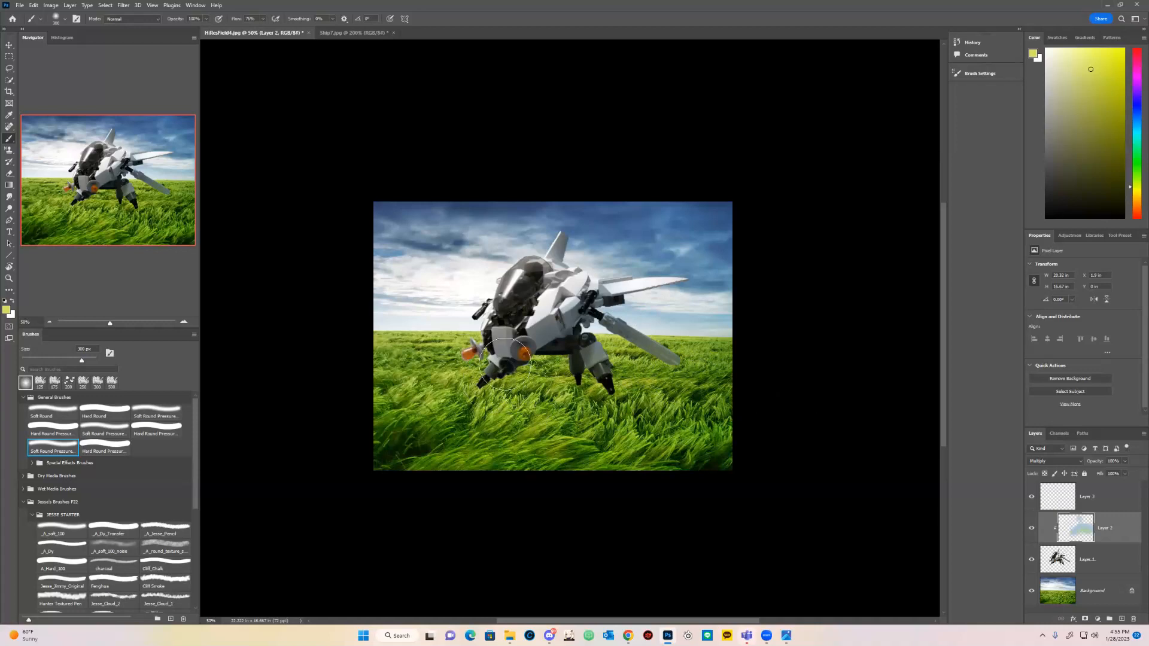
# - Resample the pale blue sky near the horizon and refine the mech's shading with a much smaller brush
pyautogui.keyDown('alt'); pyautogui.click(661, 315); pyautogui.keyUp('alt')
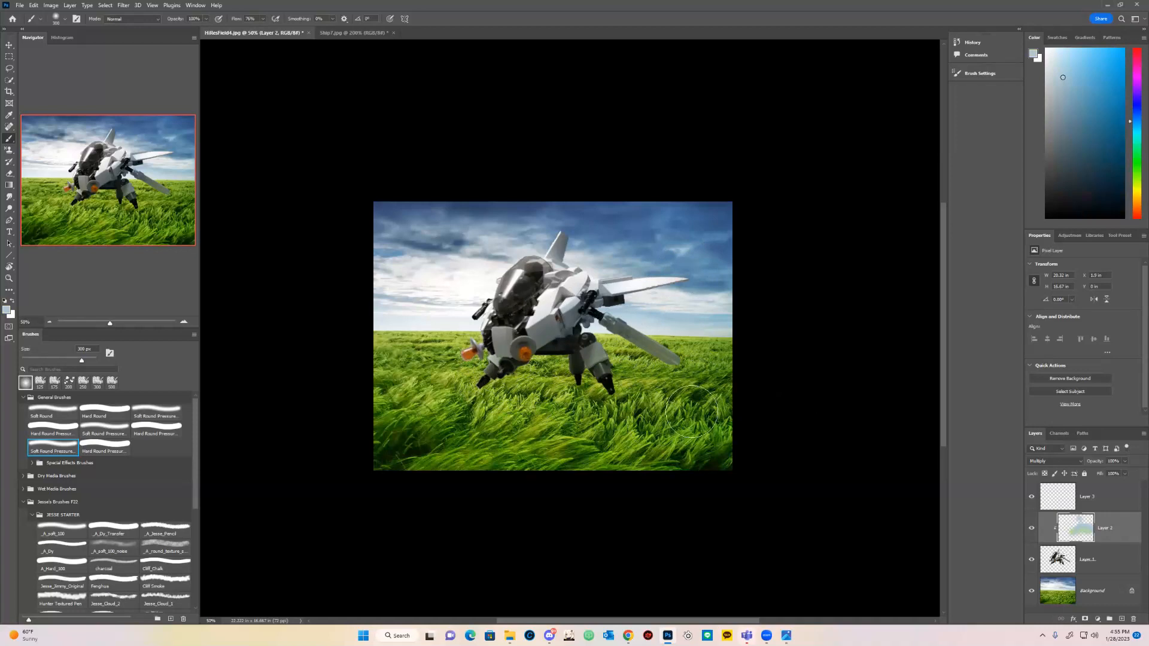
pyautogui.press('[')
pyautogui.press('[')
pyautogui.press('[')
pyautogui.press('[')
pyautogui.press('[')
pyautogui.press('[')
pyautogui.press('[')
pyautogui.press('[')
pyautogui.press('[')
pyautogui.press('[')
pyautogui.press(']')
pyautogui.press(']')
# - Toggle the clipped Multiply layer's visibility to compare the mech with and without the painted shading
pyautogui.click(1035, 527)
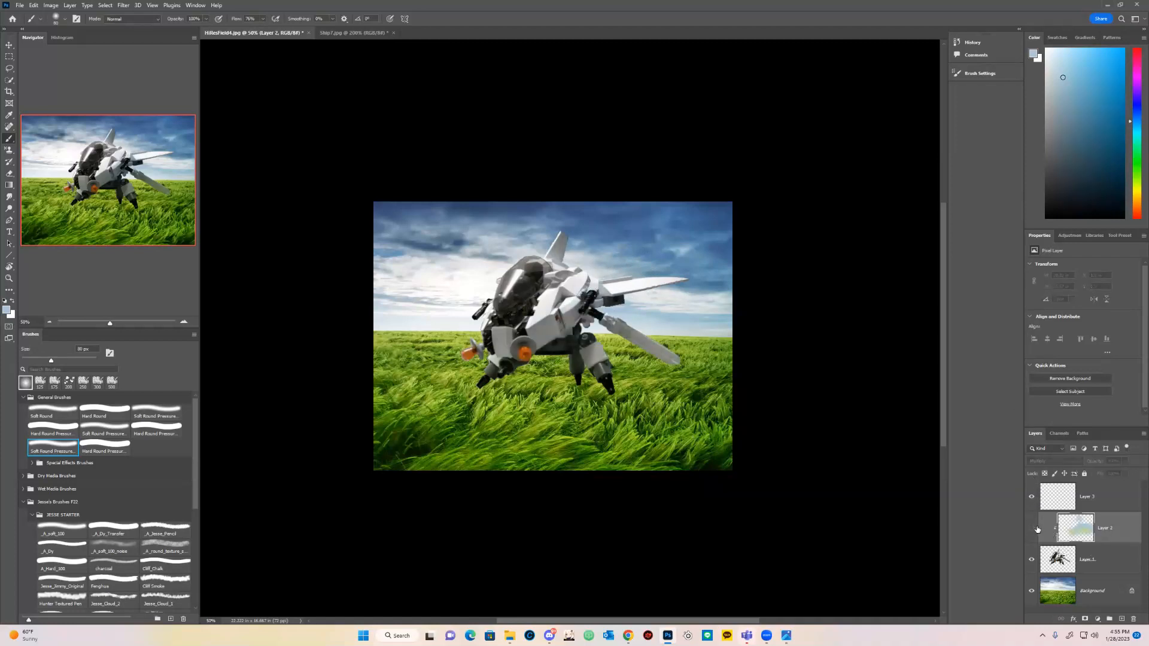
pyautogui.click(1036, 528)
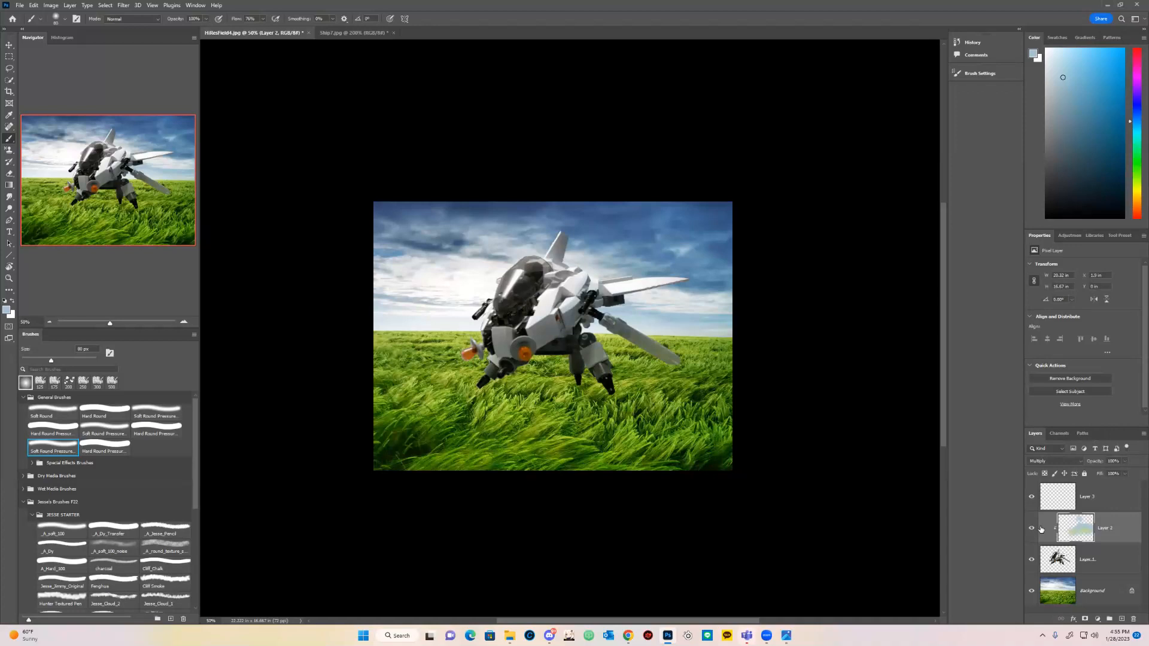
pyautogui.click(1041, 528)
pyautogui.click(1034, 530)
pyautogui.click(1034, 530)
pyautogui.click(1034, 530)
pyautogui.press('e')
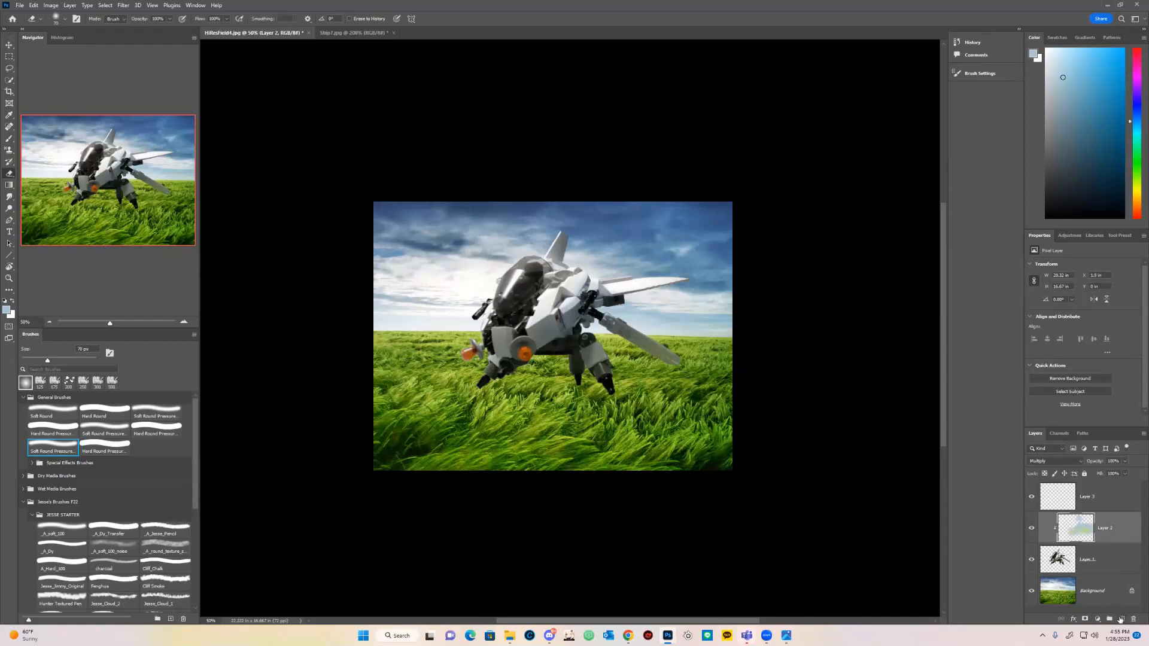
# - Set Layer 3's blend mode to Overlay and clip it to the mech layer
pyautogui.click(1097, 508)
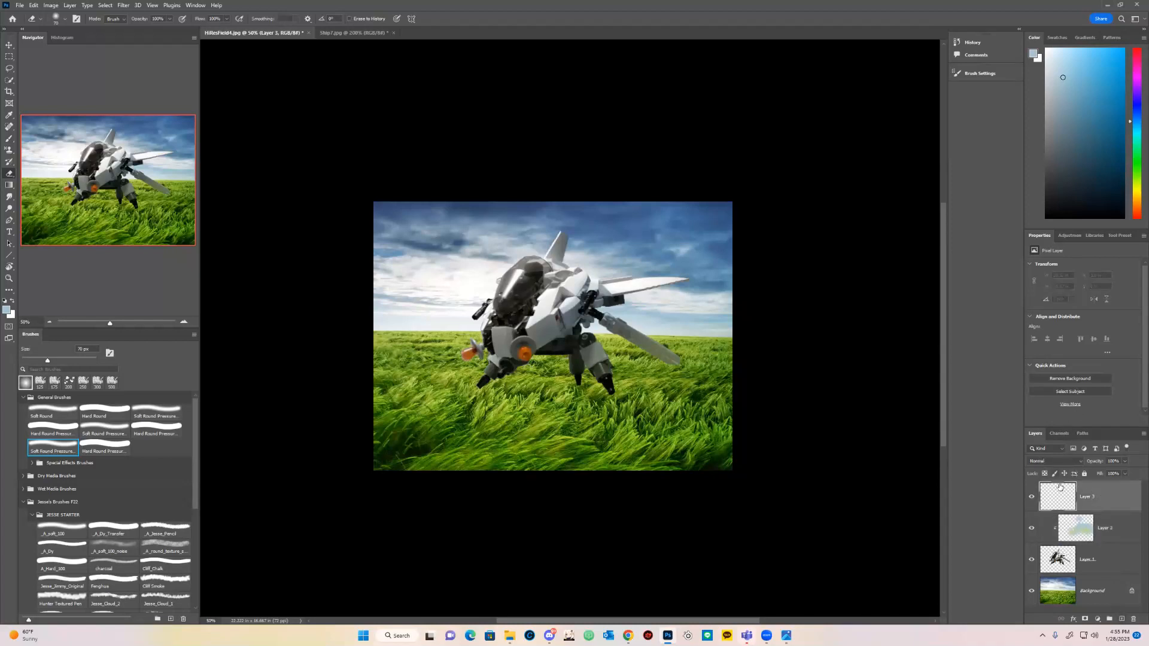
pyautogui.click(1056, 462)
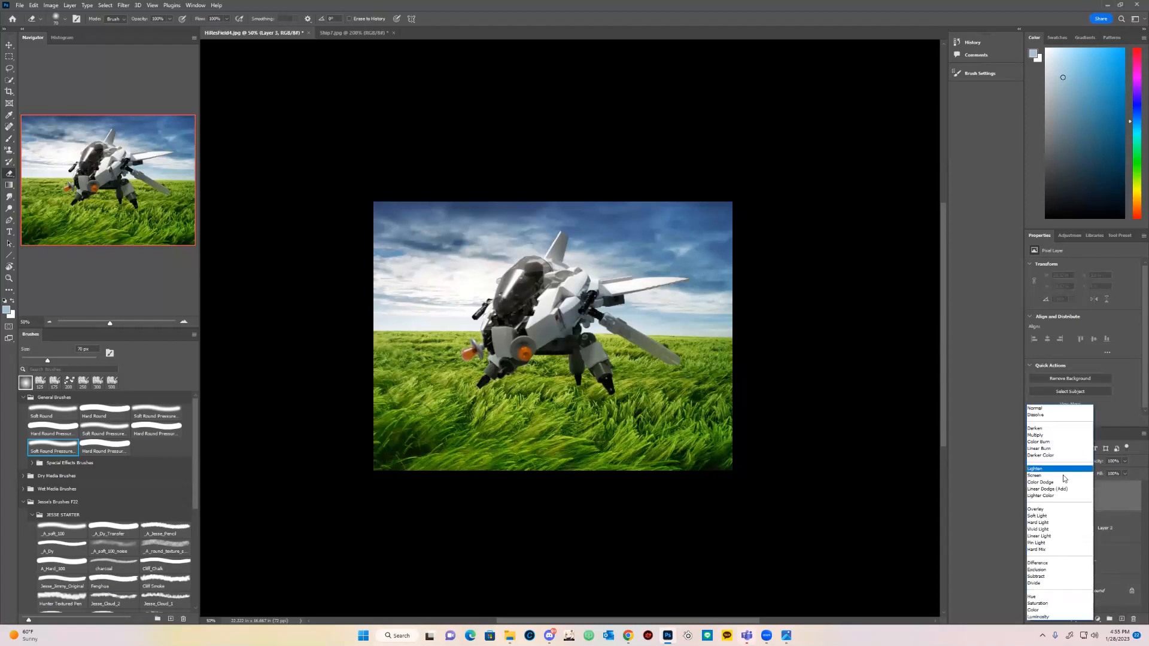
pyautogui.click(1062, 509)
pyautogui.rightClick(1090, 492)
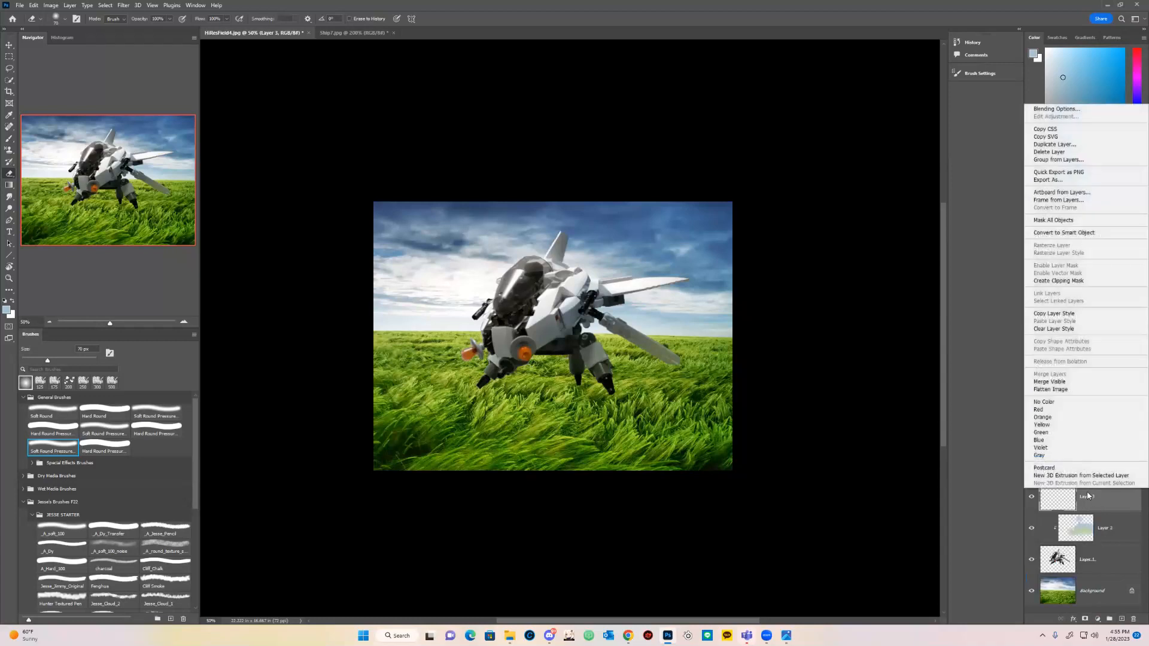
pyautogui.click(1084, 281)
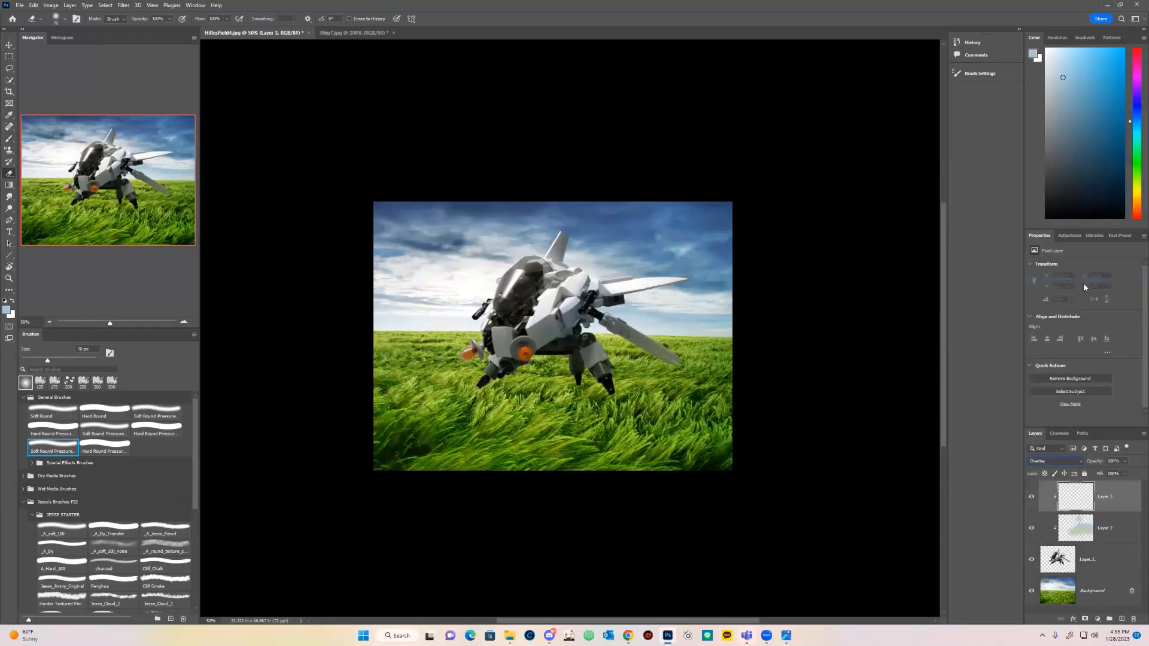
# - Set the foreground colour to a bright yellow and enlarge the eraser to 400 px
pyautogui.click(1130, 191)
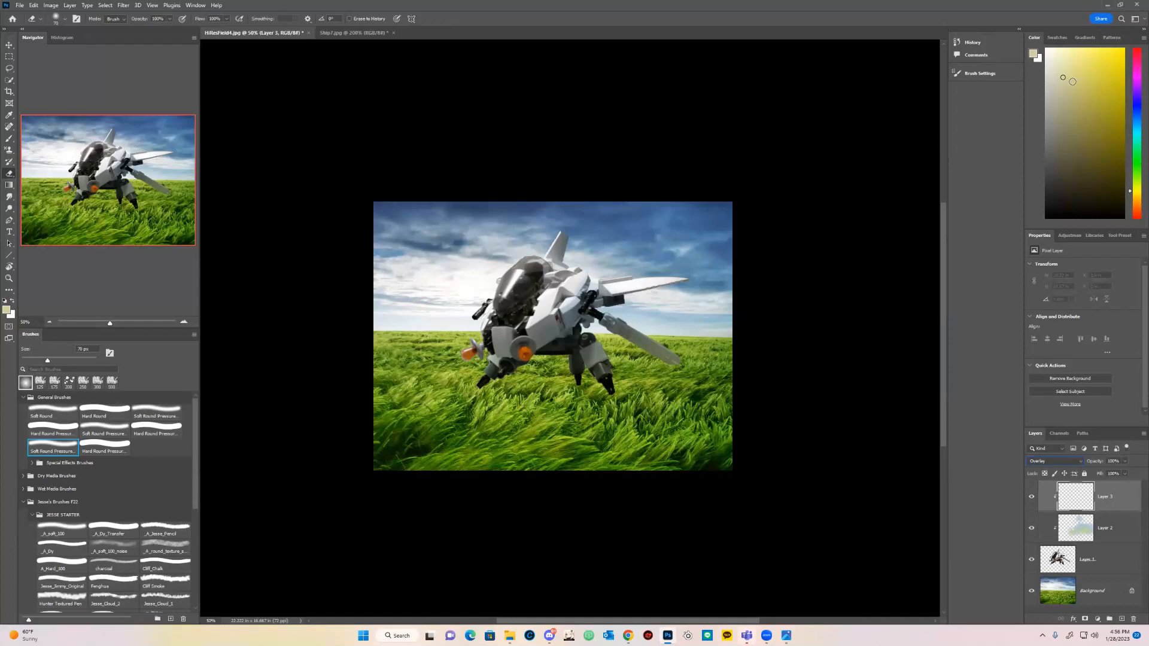
pyautogui.click(1092, 50)
pyautogui.press(']')
pyautogui.press(']')
pyautogui.press(']')
pyautogui.press(']')
pyautogui.press(']')
pyautogui.press(']')
pyautogui.press(']')
pyautogui.press(']')
pyautogui.press(']')
# - Add a new layer above Layer 3, set its blend mode to Overlay, and switch to the Brush tool
pyautogui.click(1121, 620)
pyautogui.click(1056, 461)
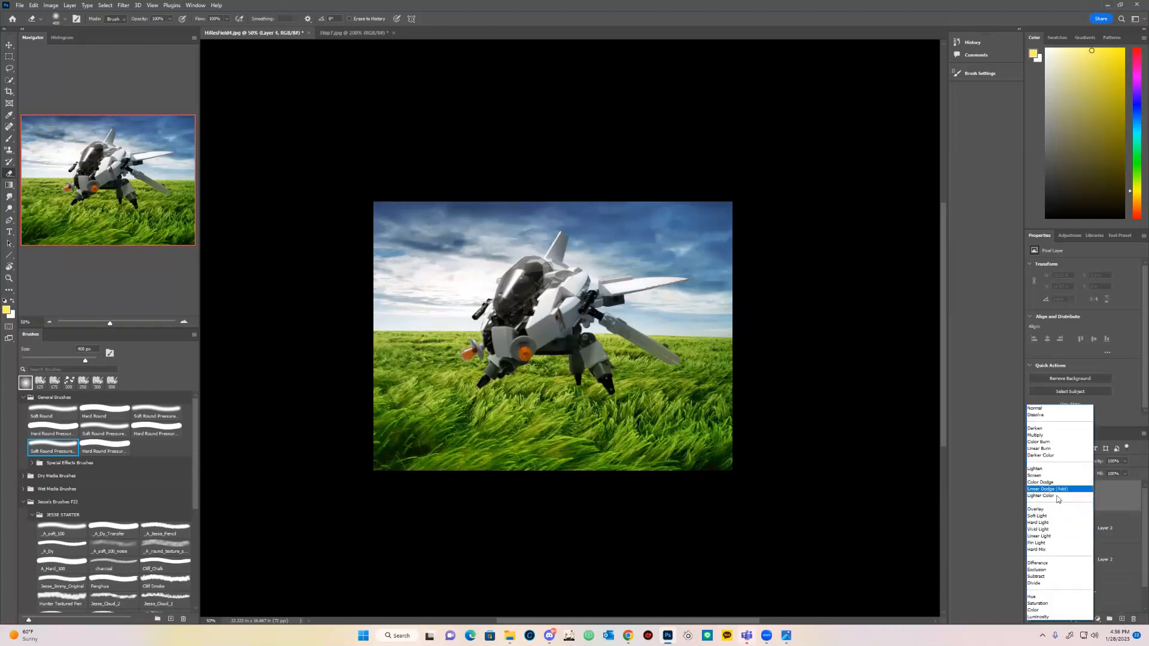
pyautogui.click(1058, 512)
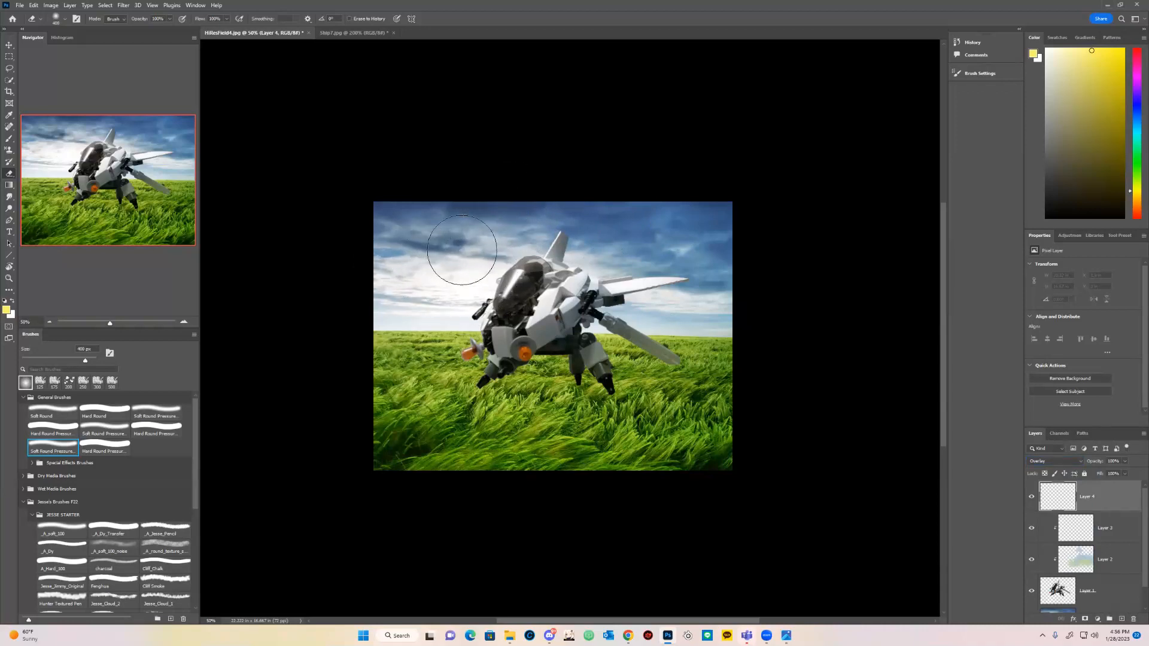
pyautogui.press('b')
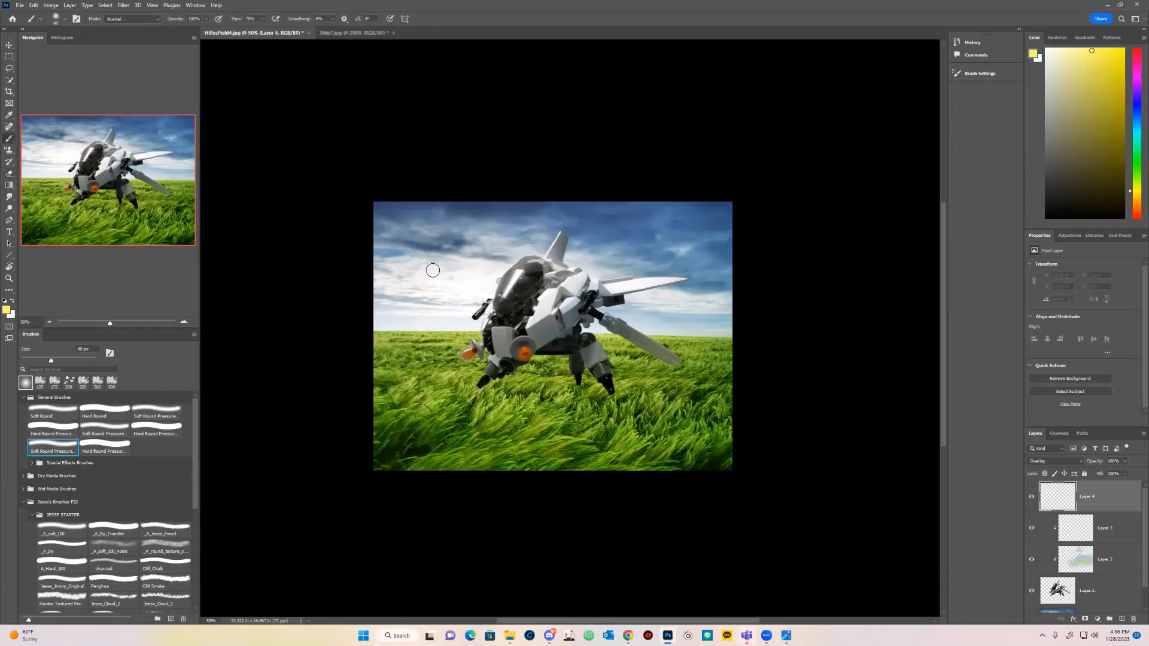
# - Try a broad yellow stroke across the sky and upper mech on Layer 4 with a 700 px brush
pyautogui.press(']')
pyautogui.press(']')
pyautogui.press(']')
pyautogui.press(']')
pyautogui.press(']')
pyautogui.press(']')
pyautogui.press(']')
pyautogui.press(']')
pyautogui.press(']')
pyautogui.press(']')
pyautogui.press(']')
pyautogui.press(']')
pyautogui.moveTo(424, 255)
pyautogui.mouseDown()
pyautogui.moveTo(513, 268)
pyautogui.moveTo(639, 222)
pyautogui.moveTo(692, 225)
pyautogui.moveTo(700, 257)
pyautogui.mouseUp()
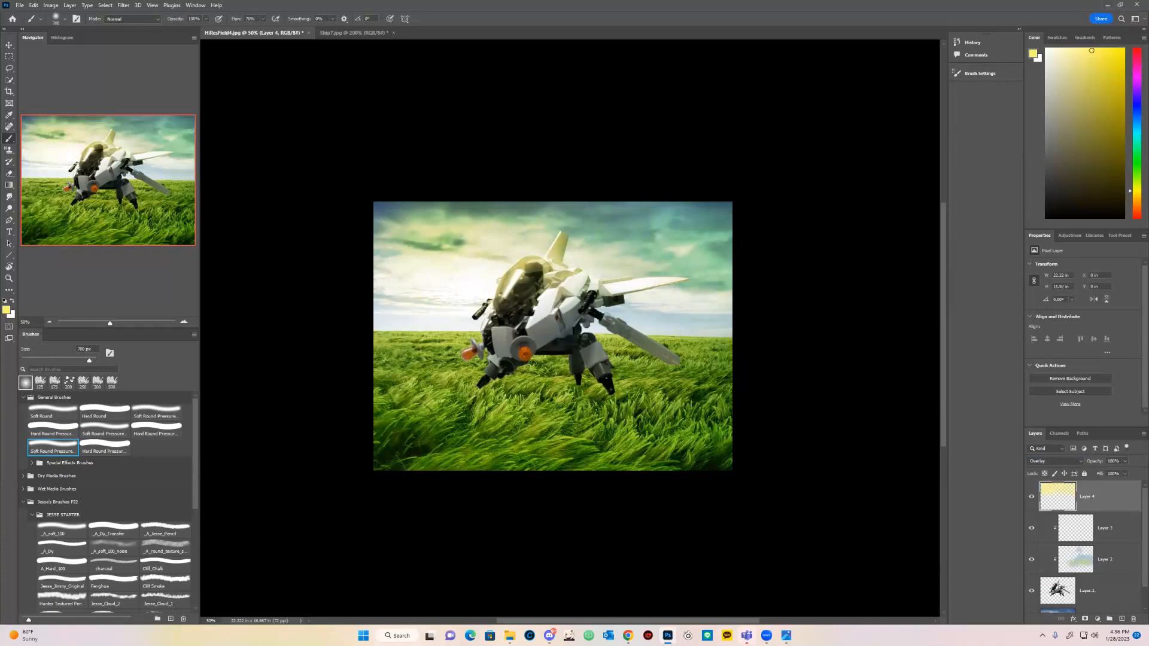
pyautogui.hotkey('ctrl', 'z')
# - Try a yellow wash over the sky, mech and horizon on Layer 4 with a smaller brush, and undo it
pyautogui.press('[')
pyautogui.press('[')
pyautogui.moveTo(399, 239)
pyautogui.mouseDown()
pyautogui.moveTo(602, 252)
pyautogui.moveTo(706, 240)
pyautogui.moveTo(425, 213)
pyautogui.moveTo(491, 237)
pyautogui.mouseUp()
pyautogui.moveTo(670, 236)
pyautogui.mouseDown()
pyautogui.moveTo(605, 236)
pyautogui.moveTo(697, 273)
pyautogui.moveTo(652, 279)
pyautogui.moveTo(440, 233)
pyautogui.moveTo(589, 275)
pyautogui.mouseUp()
pyautogui.moveTo(688, 317)
pyautogui.mouseDown()
pyautogui.moveTo(419, 311)
pyautogui.moveTo(455, 359)
pyautogui.moveTo(688, 347)
pyautogui.mouseUp()
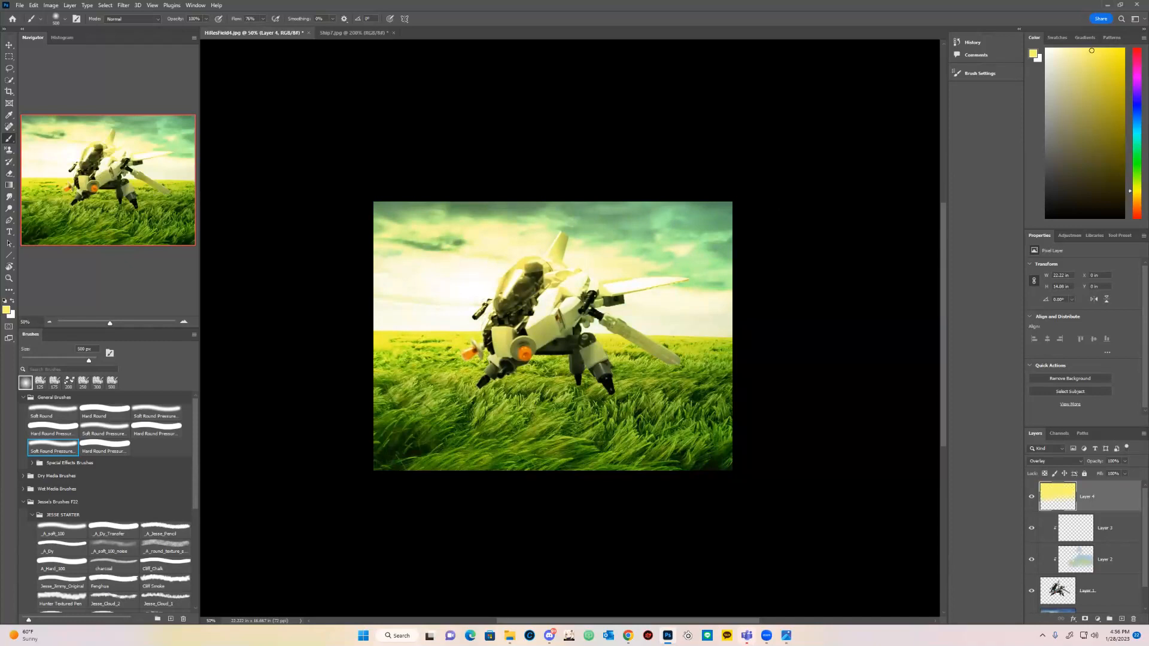
pyautogui.hotkey('ctrl', 'z')
pyautogui.hotkey('ctrl', 'z')
pyautogui.hotkey('ctrl', 'z')
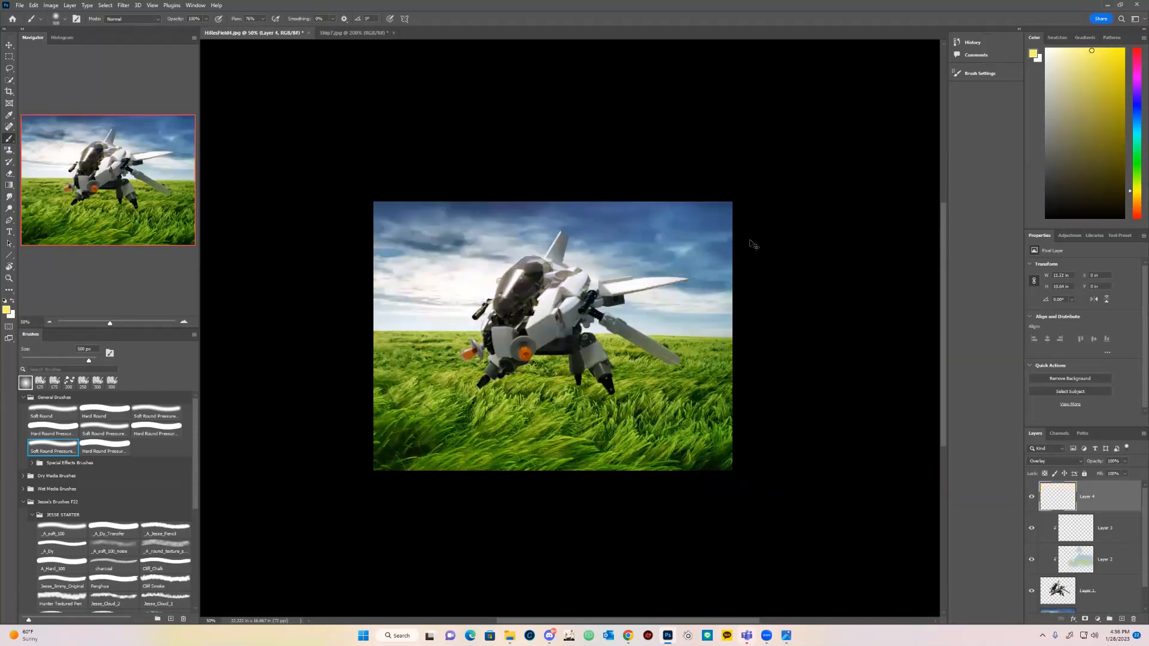
# - On clipped Layer 3, paint a pale yellow highlight over the mech's cockpit, and reduce the brush size
pyautogui.click(1119, 541)
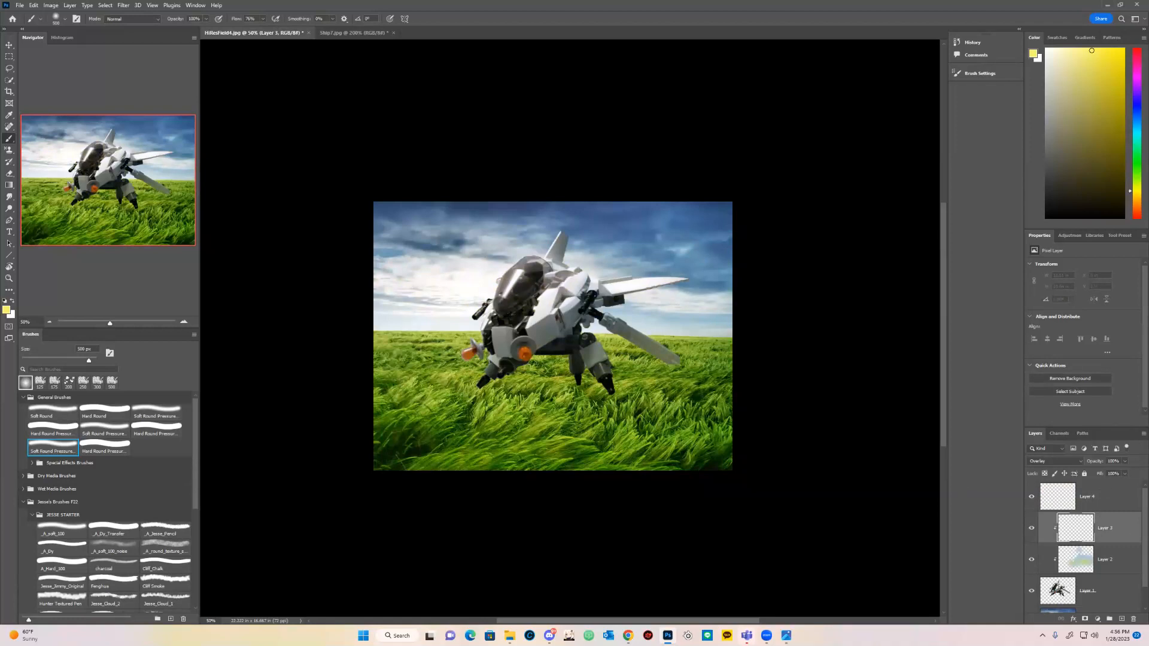
pyautogui.click(1067, 52)
pyautogui.press('[')
pyautogui.press('[')
pyautogui.press('[')
pyautogui.moveTo(540, 245); pyautogui.dragTo(519, 267)
pyautogui.press('[')
pyautogui.press('[')
pyautogui.press('[')
pyautogui.press('[')
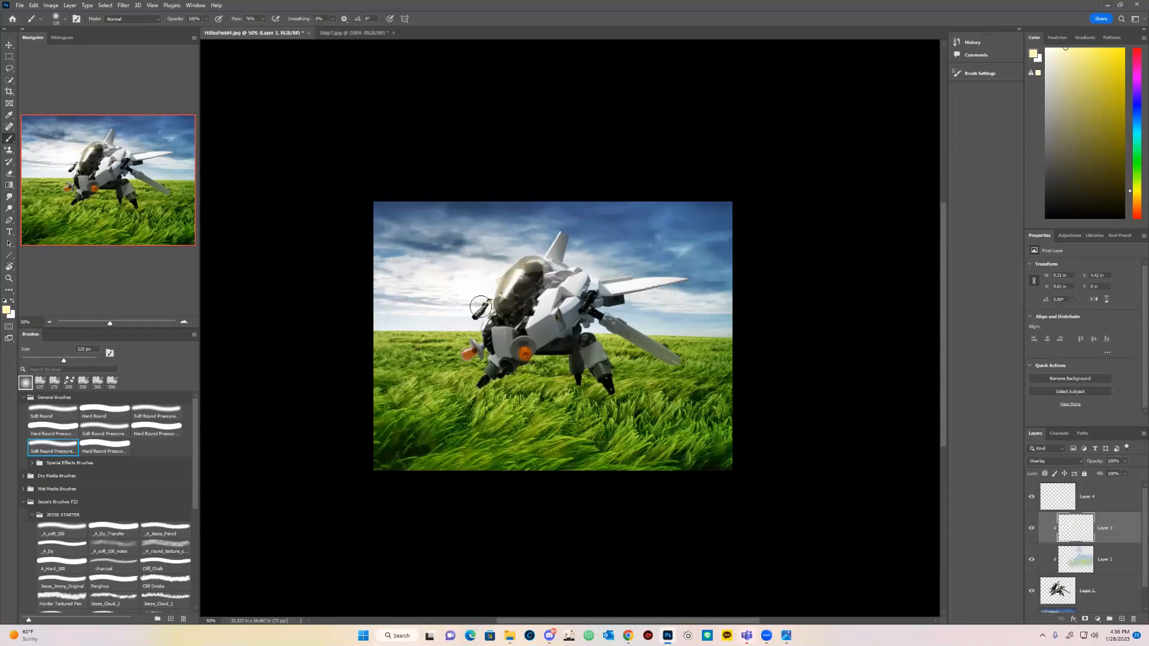
# - Undo the last stroke and brush pale yellow highlights along the mech's body toward its upper rear
pyautogui.hotkey('ctrl', 'z')
pyautogui.press('[')
pyautogui.press(']')
pyautogui.press(']')
pyautogui.press(']')
pyautogui.hotkey('ctrl', 'z')
pyautogui.press('[')
pyautogui.moveTo(509, 327); pyautogui.dragTo(614, 260)
pyautogui.press('[')
pyautogui.press('[')
pyautogui.press('[')
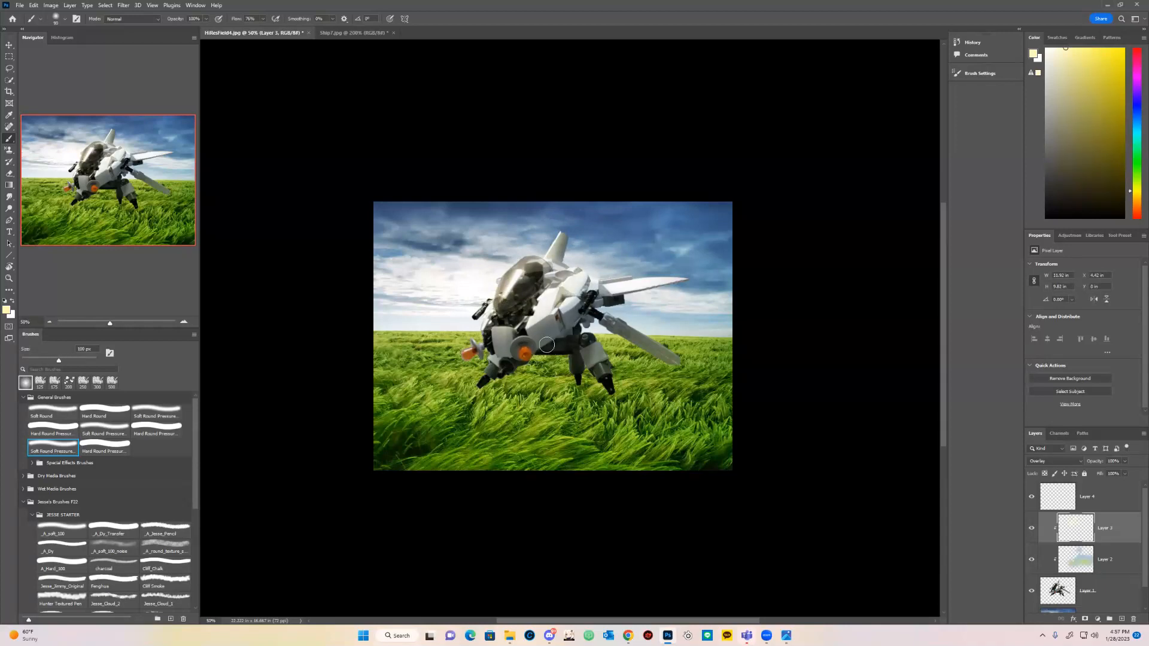
# - Paint pale yellow highlights on the mech's front leg, rear legs and lower wing, adjusting the brush size
pyautogui.press(']')
pyautogui.press(']')
pyautogui.press(']')
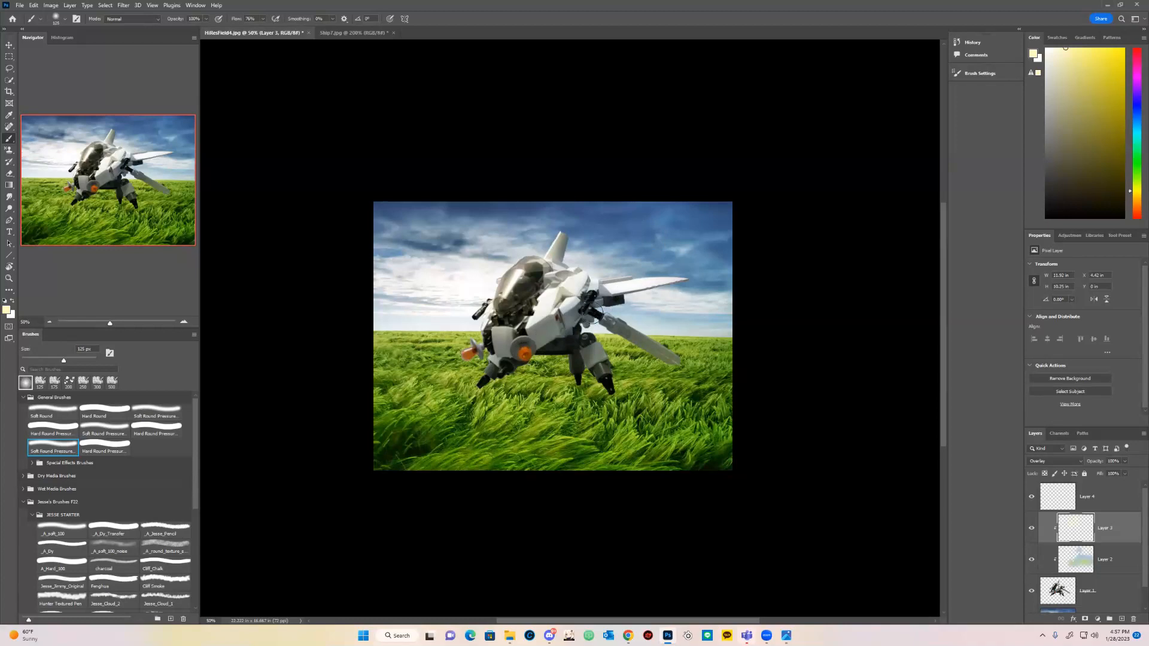
pyautogui.moveTo(528, 352)
pyautogui.mouseDown()
pyautogui.moveTo(501, 361)
pyautogui.moveTo(514, 363)
pyautogui.moveTo(495, 382)
pyautogui.mouseUp()
pyautogui.moveTo(612, 357); pyautogui.dragTo(677, 354)
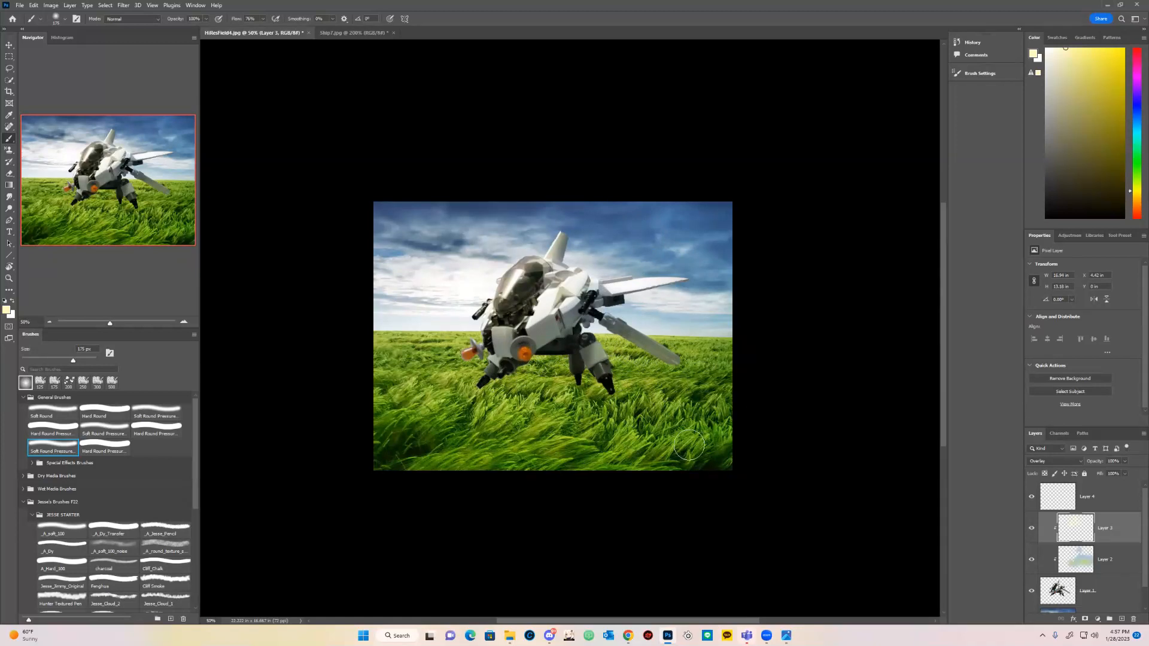
pyautogui.press('[')
pyautogui.press('[')
pyautogui.press('[')
pyautogui.press(']')
pyautogui.press(']')
pyautogui.press(']')
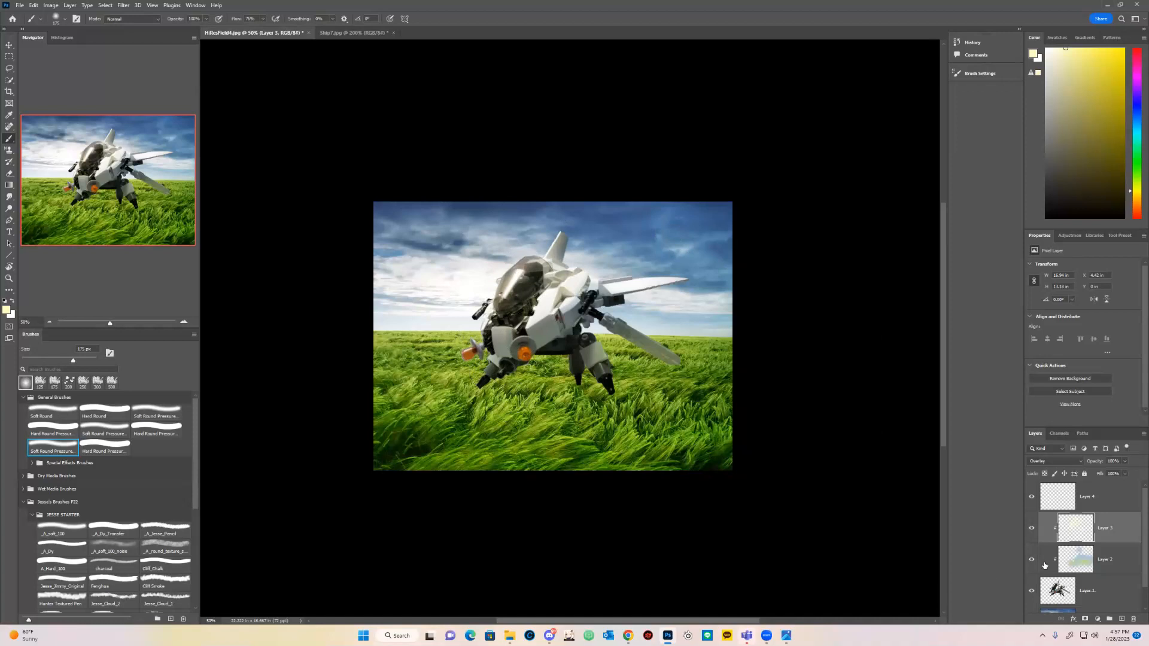
# - Toggle Layer 3's visibility to compare the mech with and without the painted highlights
pyautogui.click(1031, 530)
pyautogui.click(1031, 530)
pyautogui.click(1031, 531)
pyautogui.click(1031, 530)
# - Paint a pale yellow highlight along the mech's upper wing and check it by toggling Layer 3
pyautogui.moveTo(614, 280); pyautogui.dragTo(767, 277)
pyautogui.click(1030, 530)
pyautogui.click(1030, 530)
pyautogui.press('[')
pyautogui.press('[')
pyautogui.press('[')
pyautogui.press('[')
pyautogui.press('[')
pyautogui.press('[')
pyautogui.press('[')
pyautogui.press('[')
pyautogui.press(']')
pyautogui.press(']')
# - Compare the whole composite with the clipped Layer 3 and Layer 2 each switched off and on
pyautogui.press('z')
pyautogui.keyDown('alt'); pyautogui.click(684, 426); pyautogui.keyUp('alt')
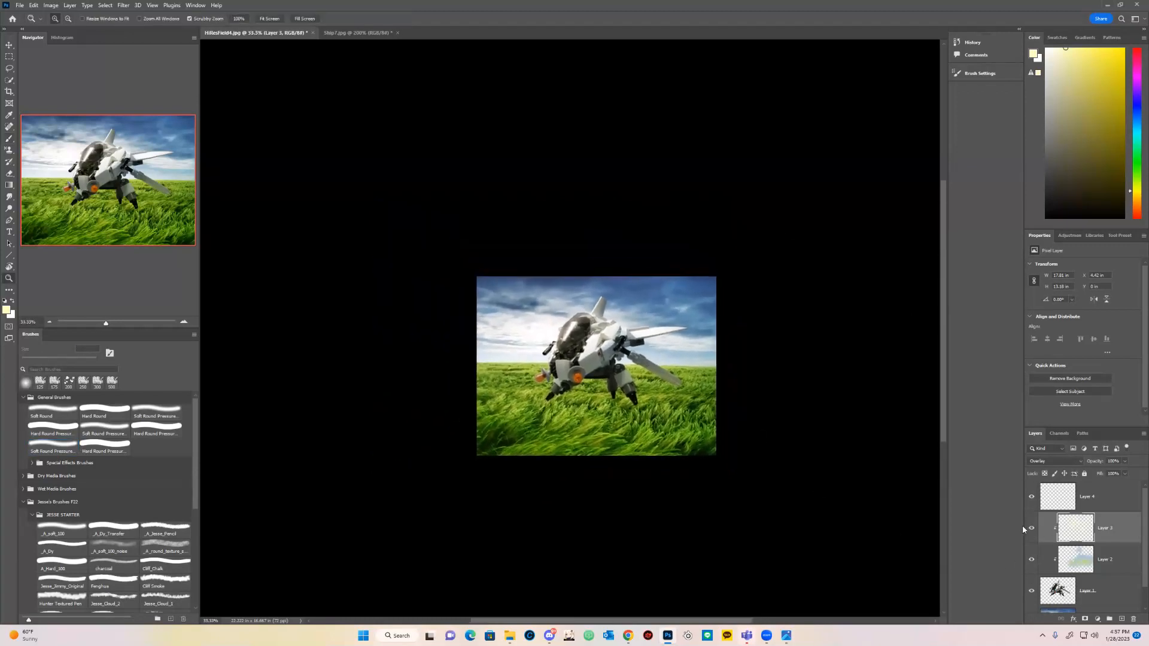
pyautogui.click(1034, 528)
pyautogui.click(1034, 528)
pyautogui.click(1031, 559)
pyautogui.click(1031, 559)
pyautogui.click(611, 377)
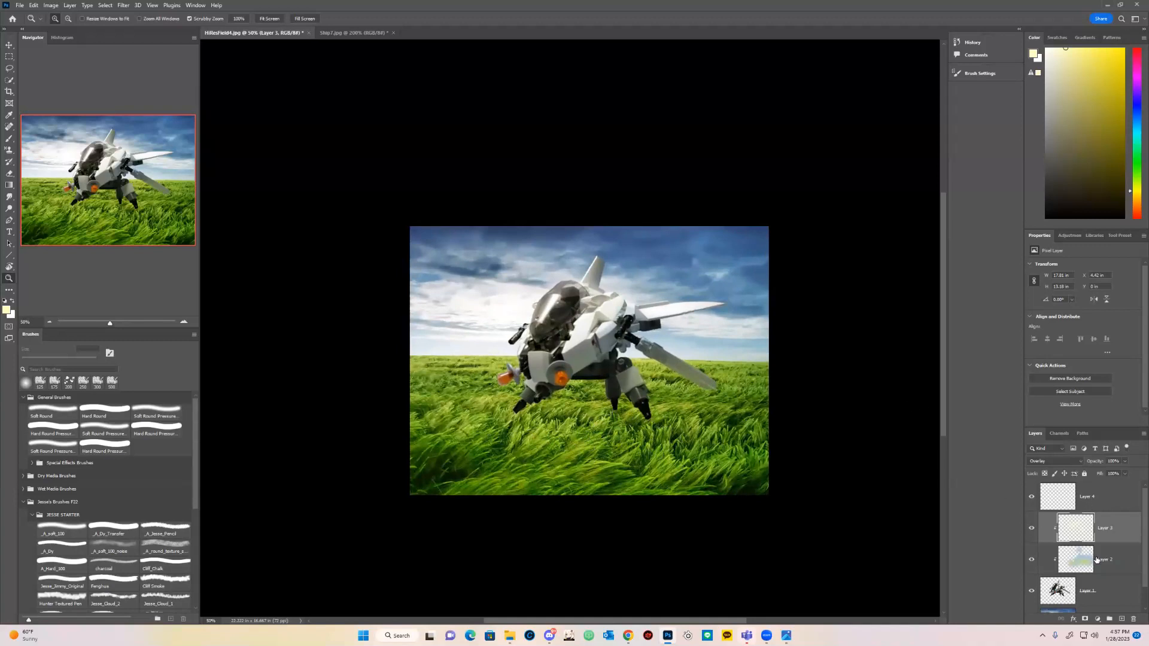
# - Lasso an elongated patch of grass below the mech's rear feet on the Background and paste it as a new layer
pyautogui.scroll(-2, 1097, 559)
pyautogui.click(1077, 595)
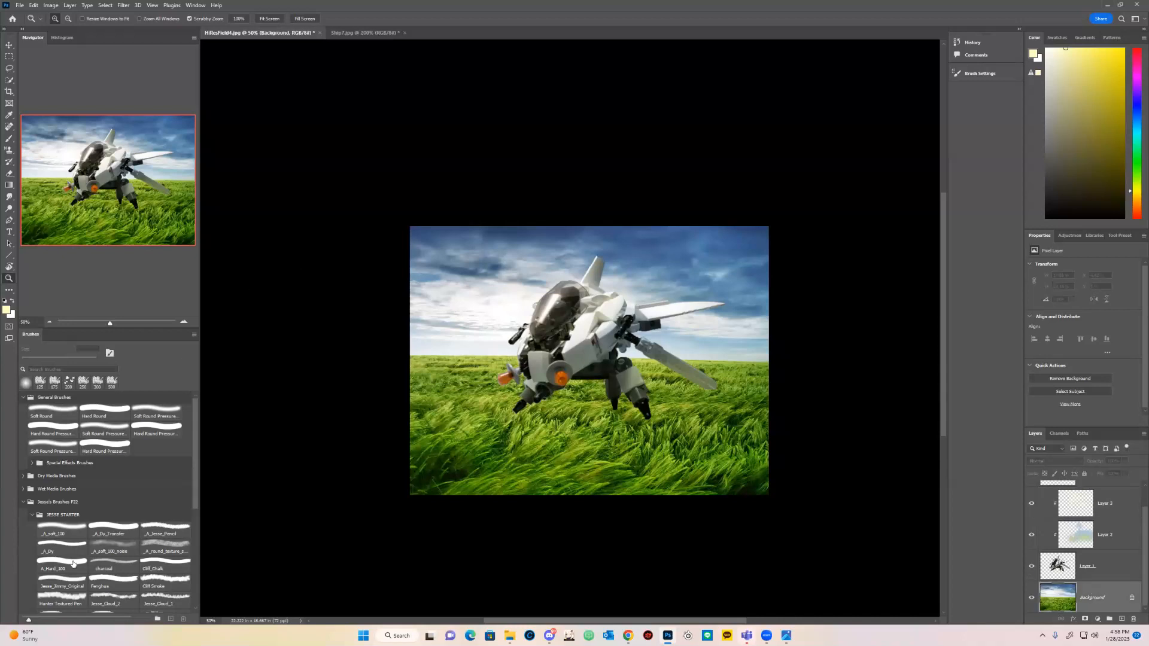
pyautogui.click(9, 69)
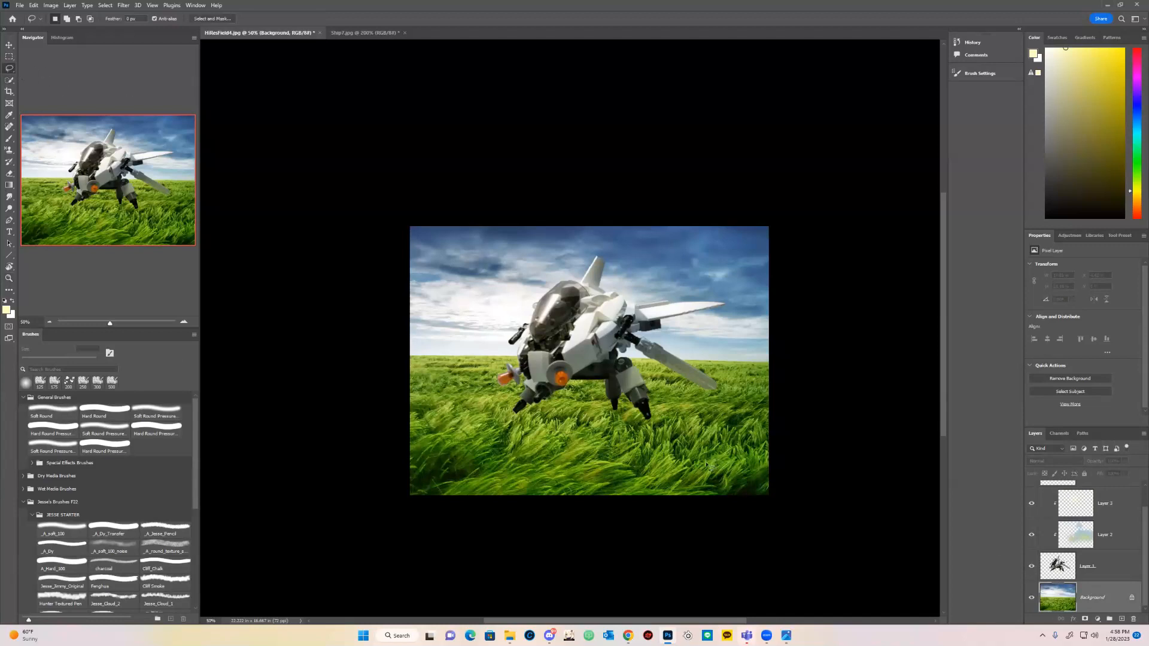
pyautogui.moveTo(627, 435)
pyautogui.mouseDown()
pyautogui.moveTo(643, 453)
pyautogui.moveTo(672, 456)
pyautogui.moveTo(701, 454)
pyautogui.moveTo(711, 439)
pyautogui.moveTo(683, 428)
pyautogui.mouseUp()
pyautogui.click(34, 5)
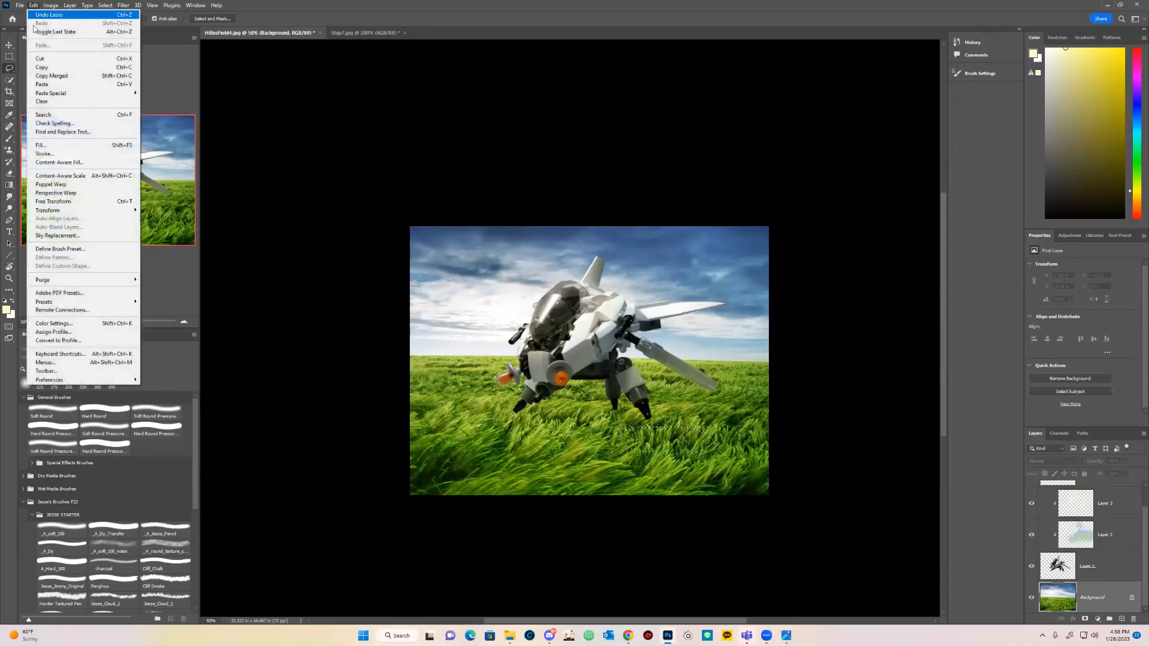
pyautogui.click(33, 5)
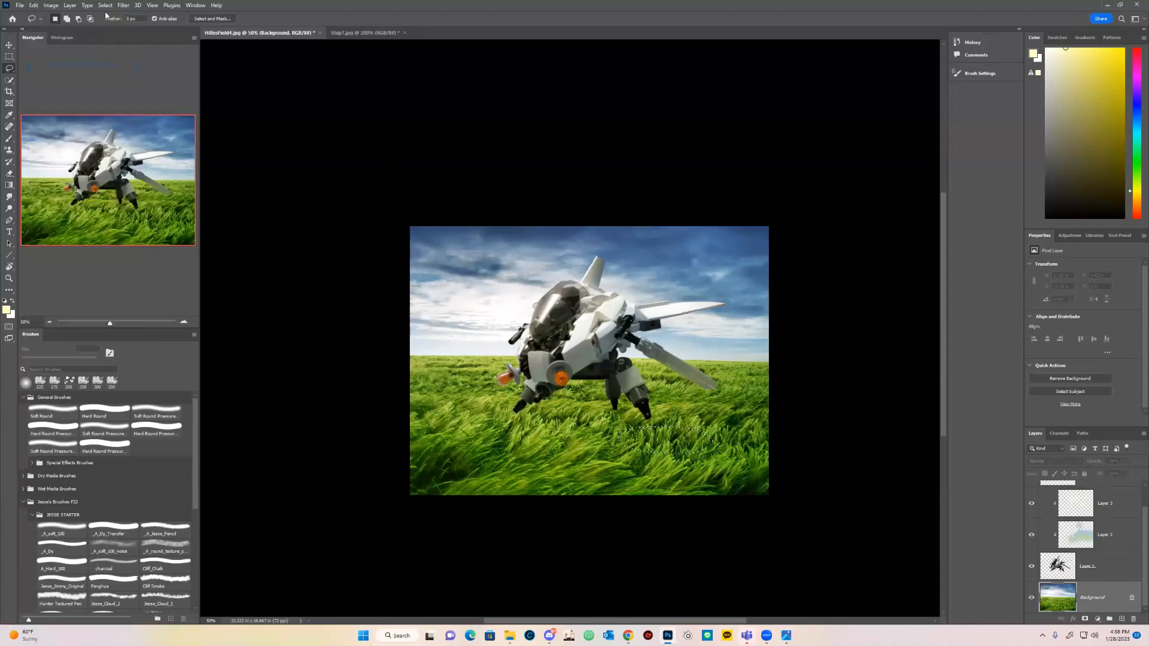
pyautogui.click(33, 6)
pyautogui.click(52, 85)
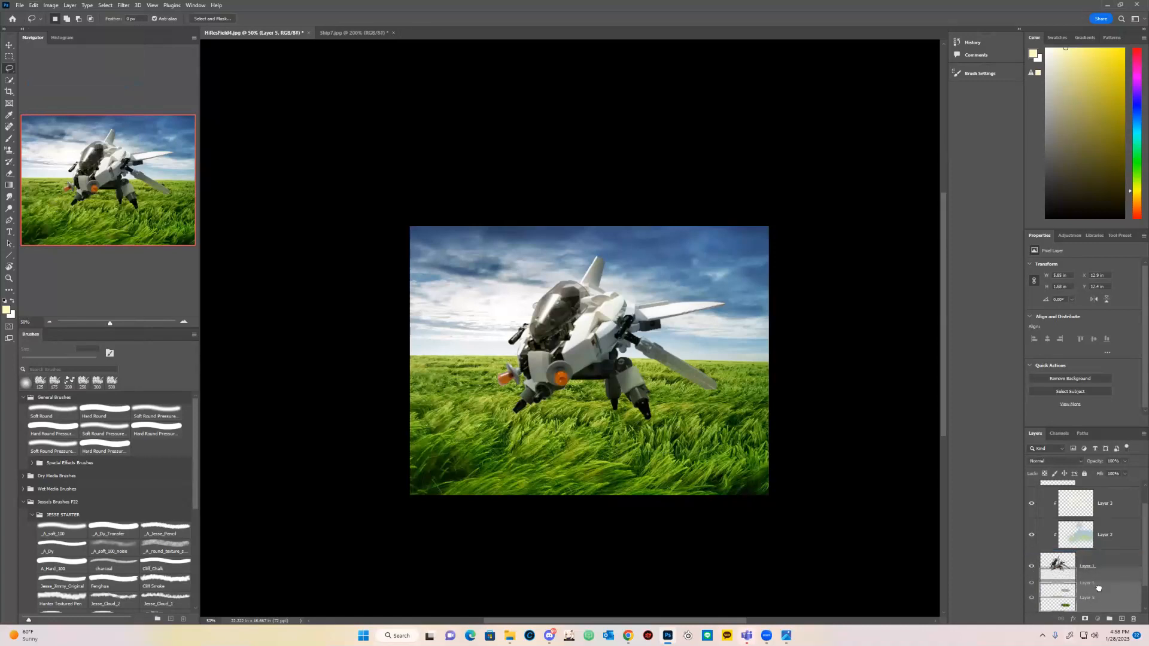
# - Move the pasted grass patch into the sky beside the cockpit and bring its layer to the top of the stack
pyautogui.press('v')
pyautogui.moveTo(634, 439)
pyautogui.mouseDown()
pyautogui.moveTo(458, 317)
pyautogui.moveTo(429, 318)
pyautogui.moveTo(430, 330)
pyautogui.moveTo(434, 317)
pyautogui.moveTo(509, 305)
pyautogui.mouseUp()
pyautogui.press('e')
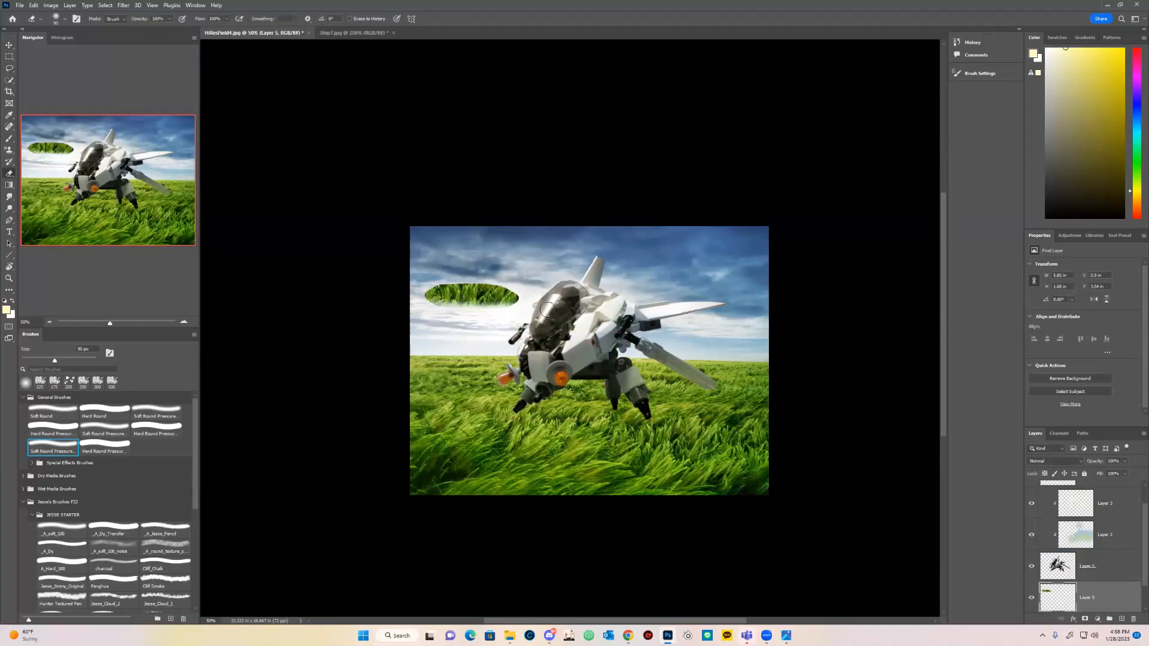
pyautogui.moveTo(1115, 598); pyautogui.dragTo(1114, 480)
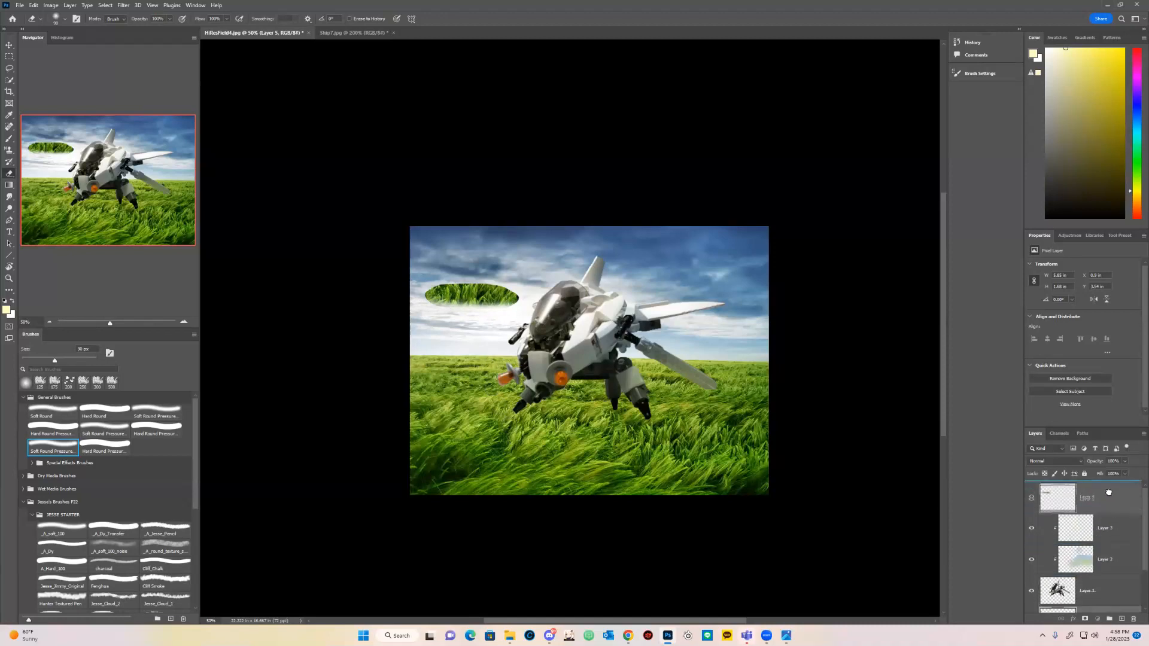
# - Move the grass patch back down over the mech's rear feet
pyautogui.press('v')
pyautogui.moveTo(486, 304); pyautogui.dragTo(663, 432)
pyautogui.press('b')
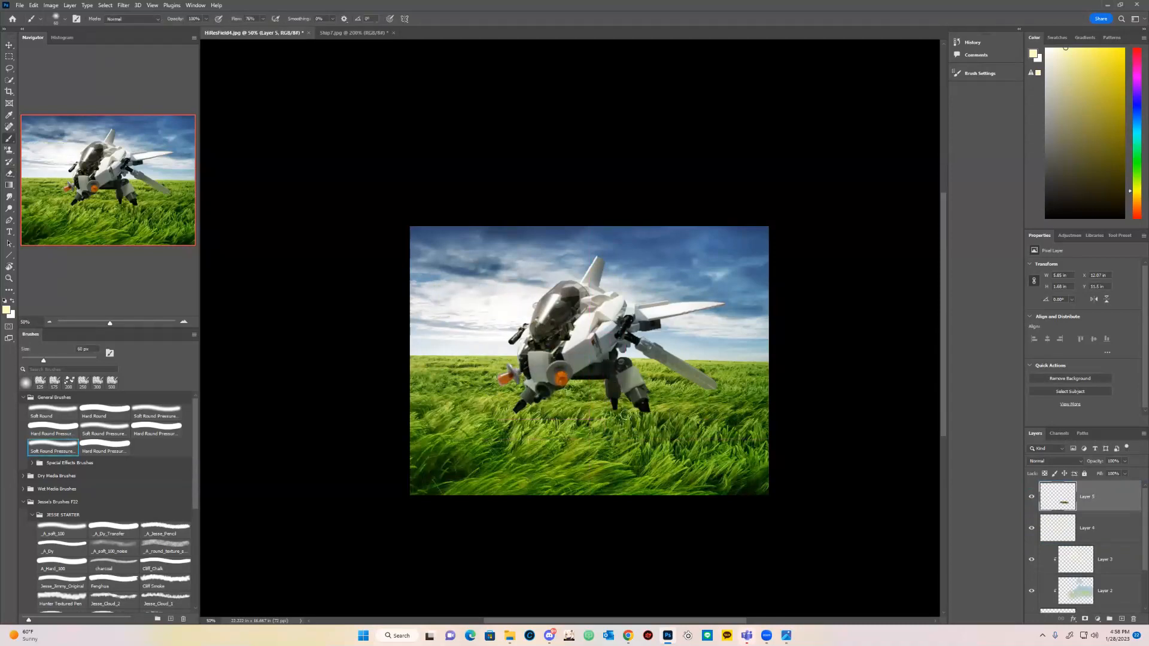
pyautogui.hotkey('ctrl', 'z')
pyautogui.press('e')
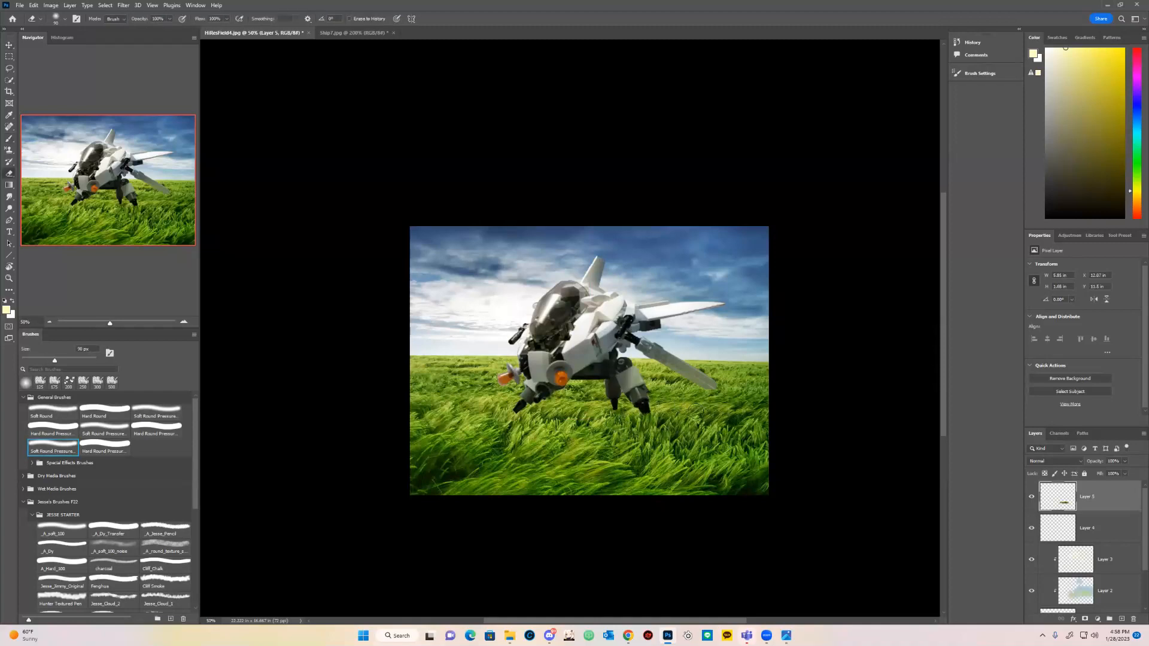
# - Nudge the grass patch slightly upward to cover the base of the rear feet
pyautogui.press('v')
pyautogui.press('Up')
pyautogui.press('Up')
pyautogui.press('Up')
pyautogui.press('Up')
pyautogui.press('Up')
pyautogui.press('Up')
pyautogui.press('Up')
pyautogui.press('Up')
pyautogui.press('Up')
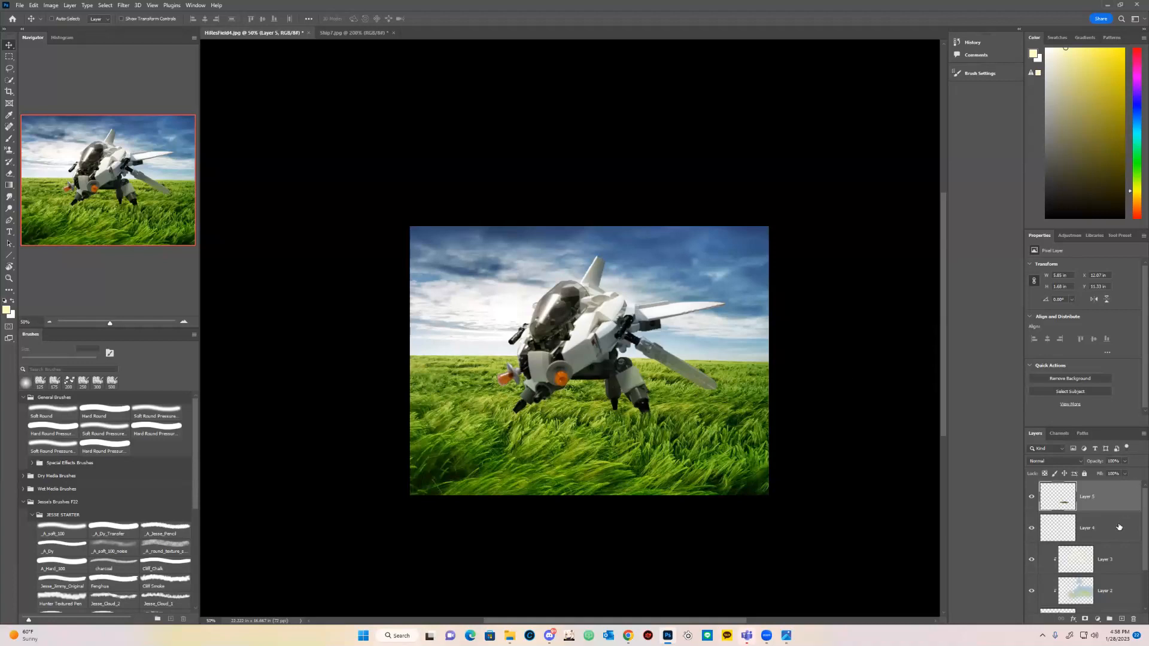
# - Lasso foreground grass on the Background with a 10 px feather and copy it to a new layer
pyautogui.scroll(-2, 1110, 545)
pyautogui.click(1082, 599)
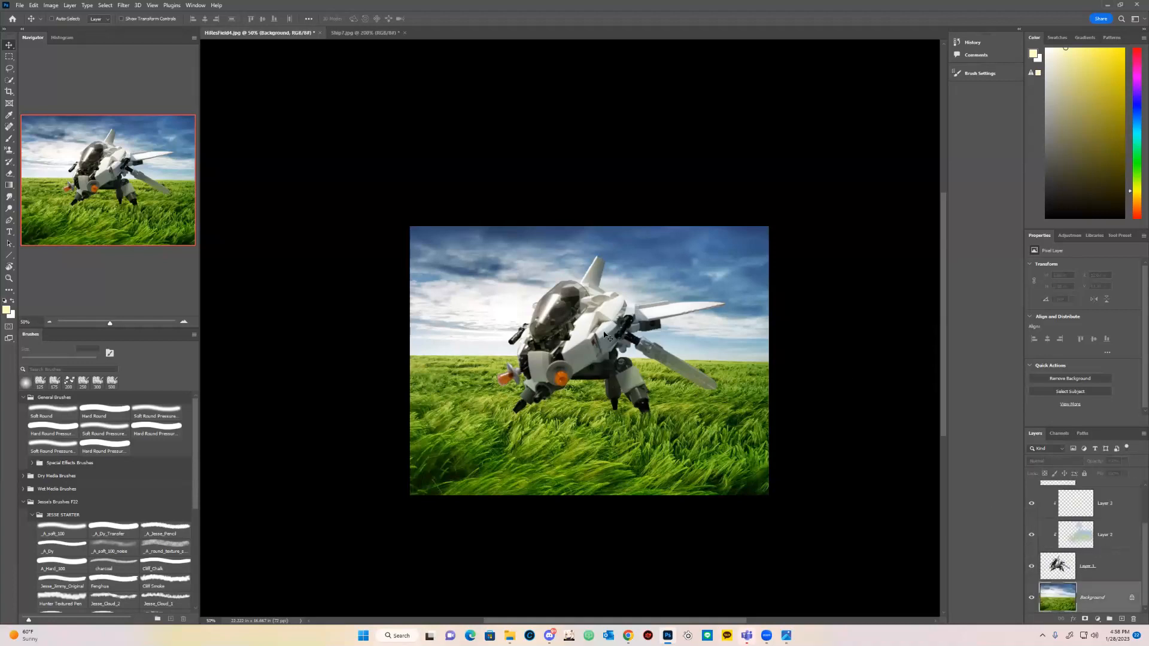
pyautogui.click(9, 70)
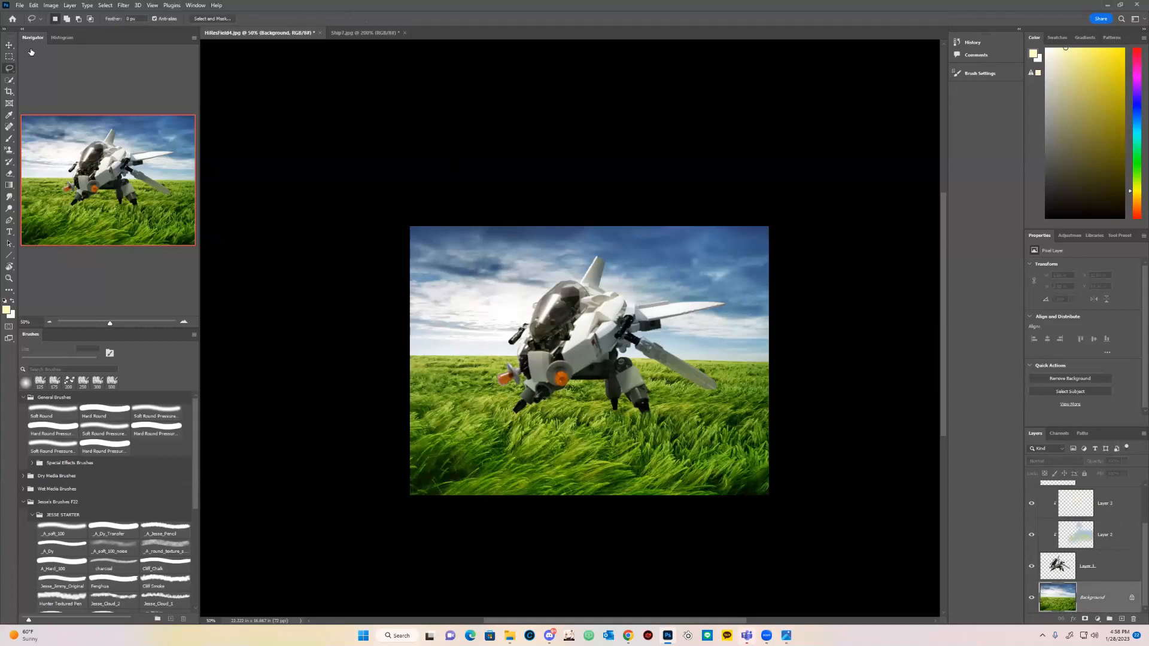
pyautogui.click(121, 19)
pyautogui.write('10')
pyautogui.moveTo(581, 443)
pyautogui.mouseDown()
pyautogui.moveTo(500, 443)
pyautogui.moveTo(507, 432)
pyautogui.moveTo(574, 440)
pyautogui.mouseUp()
pyautogui.hotkey('ctrl', 'j')
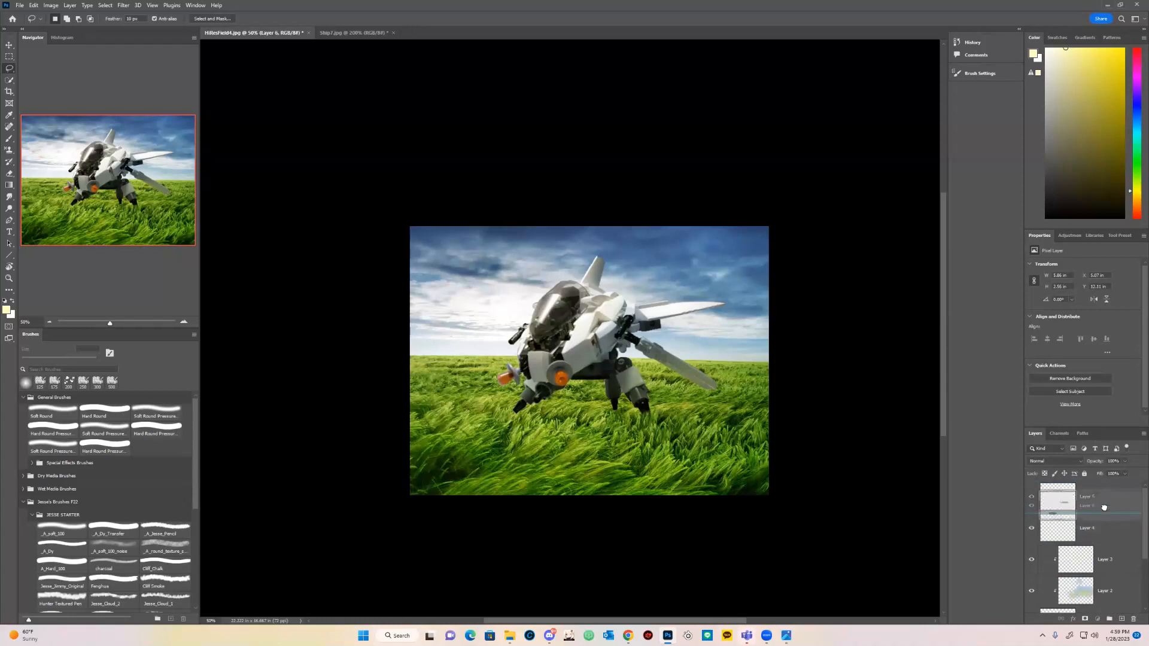
# - Place the feathered grass patch over the mech's front foot, and move a duplicate of it over to the inner rear foot
pyautogui.press('v')
pyautogui.moveTo(572, 467); pyautogui.dragTo(556, 449)
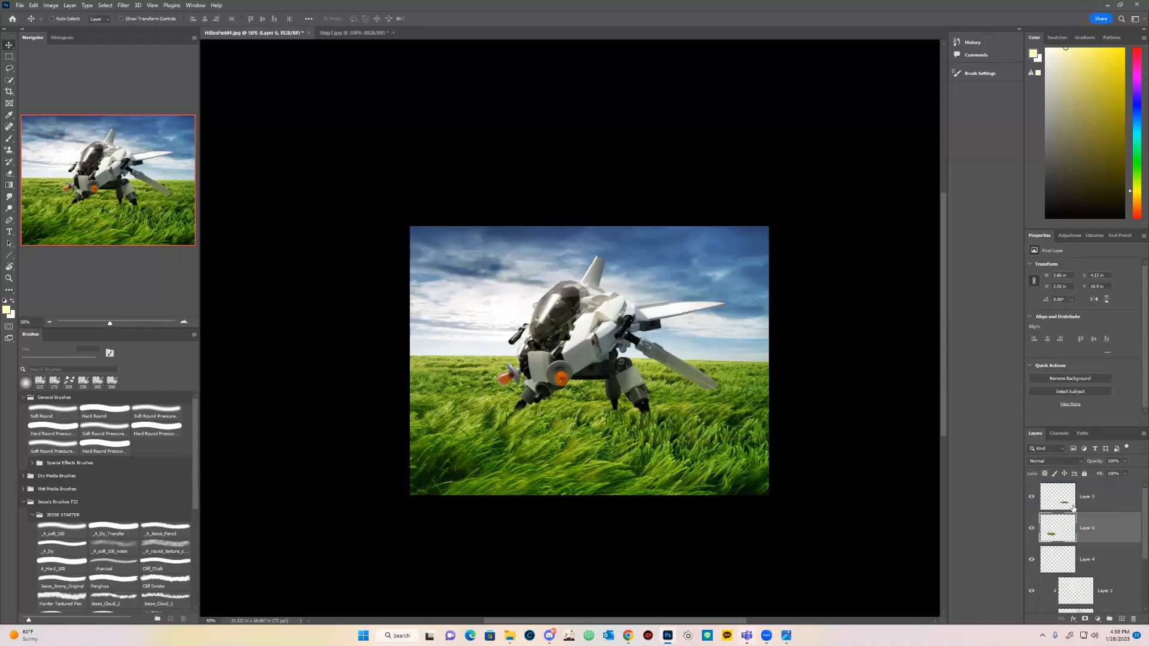
pyautogui.moveTo(1090, 526); pyautogui.dragTo(1121, 618)
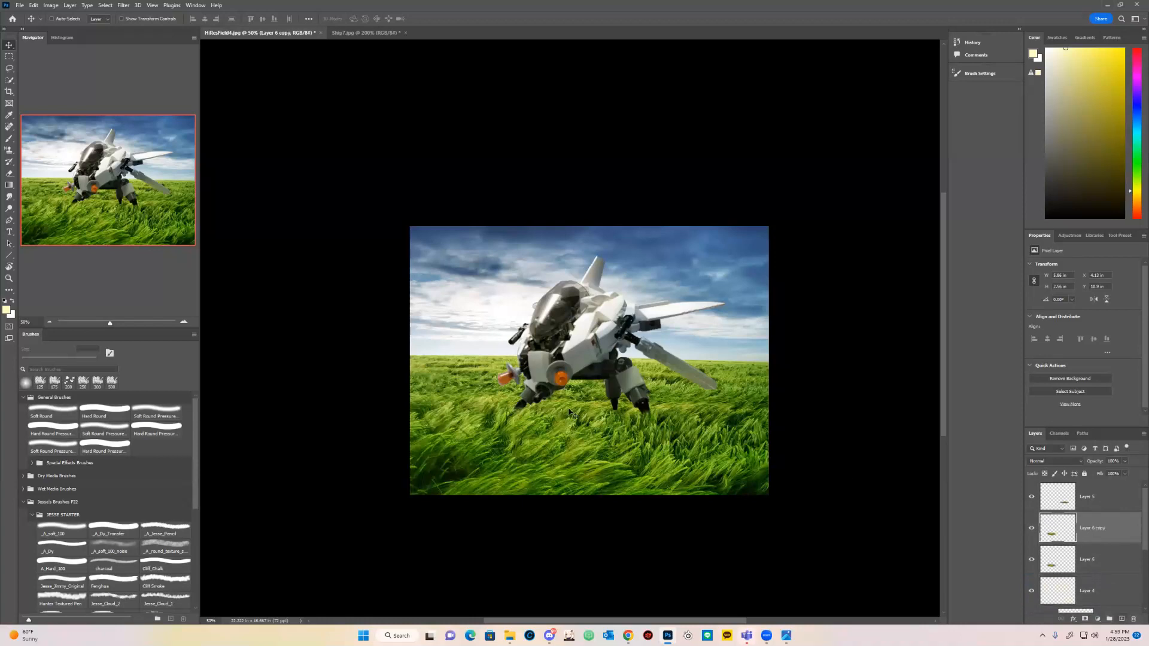
pyautogui.moveTo(557, 422); pyautogui.dragTo(613, 414)
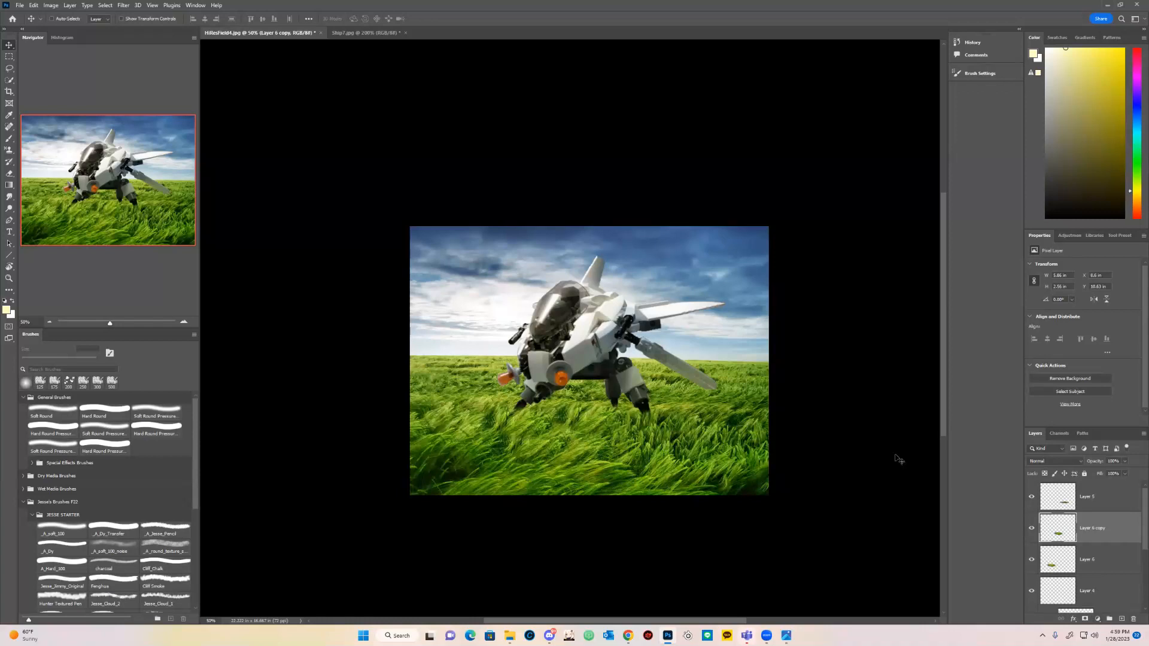
# - Select the grass patch on Layer 6 at the front foot and nudge it slightly down
pyautogui.keyDown('ctrl'); pyautogui.click(527, 417); pyautogui.keyUp('ctrl')
pyautogui.press('Down')
pyautogui.press('Down')
pyautogui.press('Down')
pyautogui.press('Down')
pyautogui.press('Down')
pyautogui.press('Down')
pyautogui.press('Down')
pyautogui.press('Down')
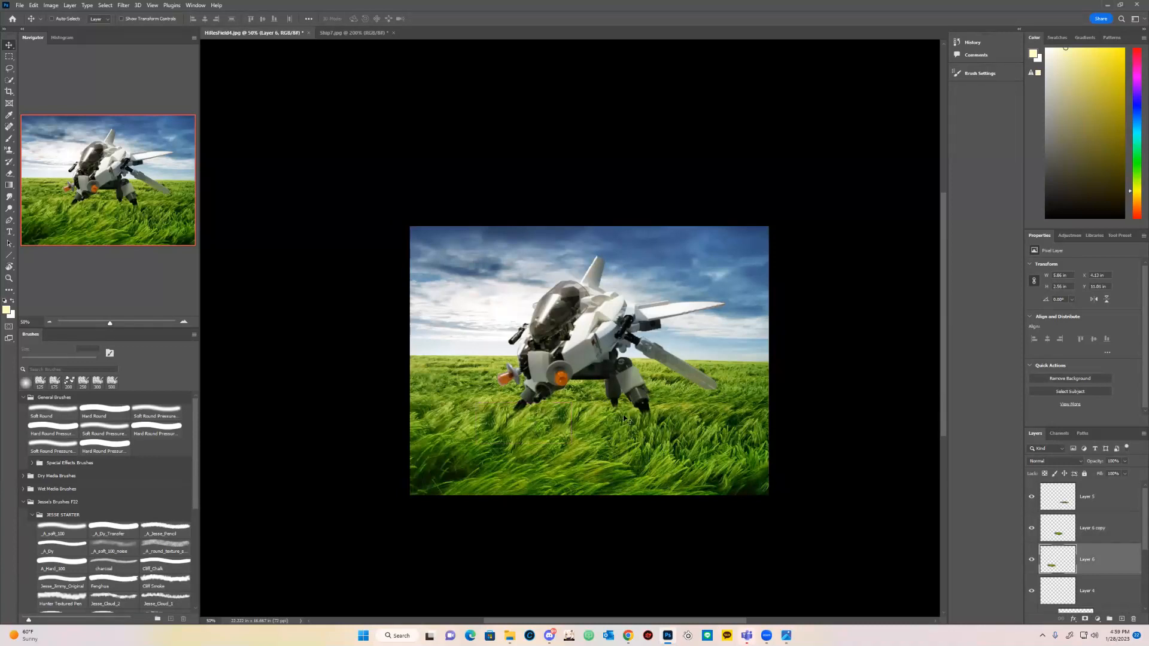
# - Add a new layer above Layer 5 and set its blend mode to Multiply
pyautogui.click(1108, 503)
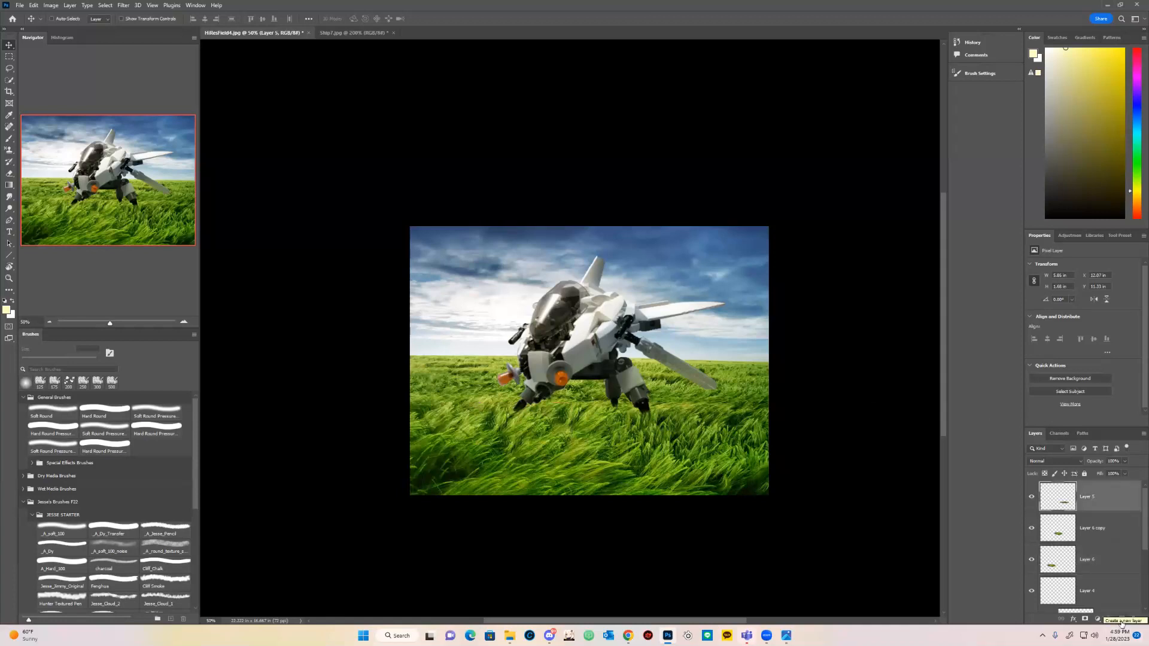
pyautogui.click(1122, 620)
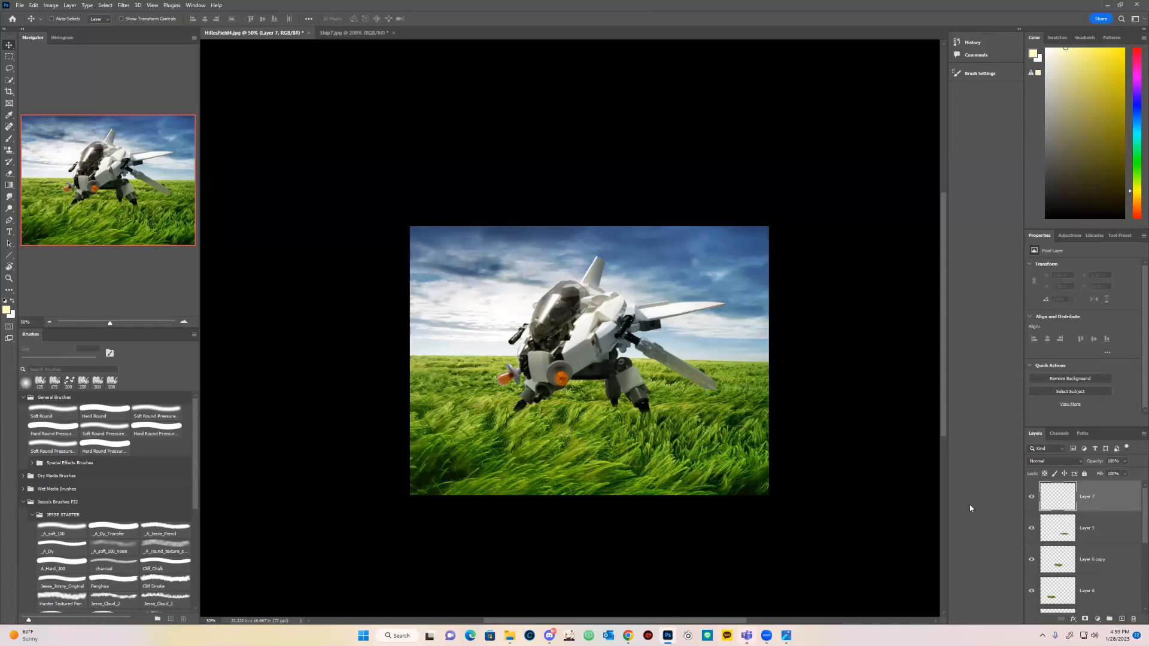
pyautogui.click(1067, 462)
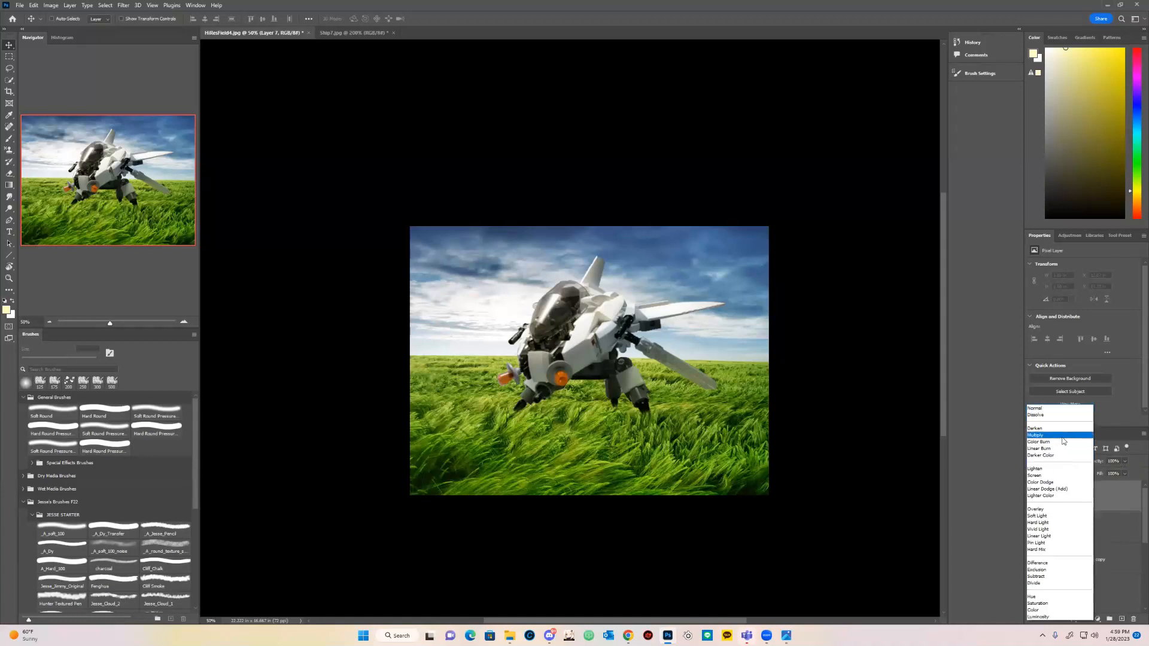
pyautogui.click(1062, 436)
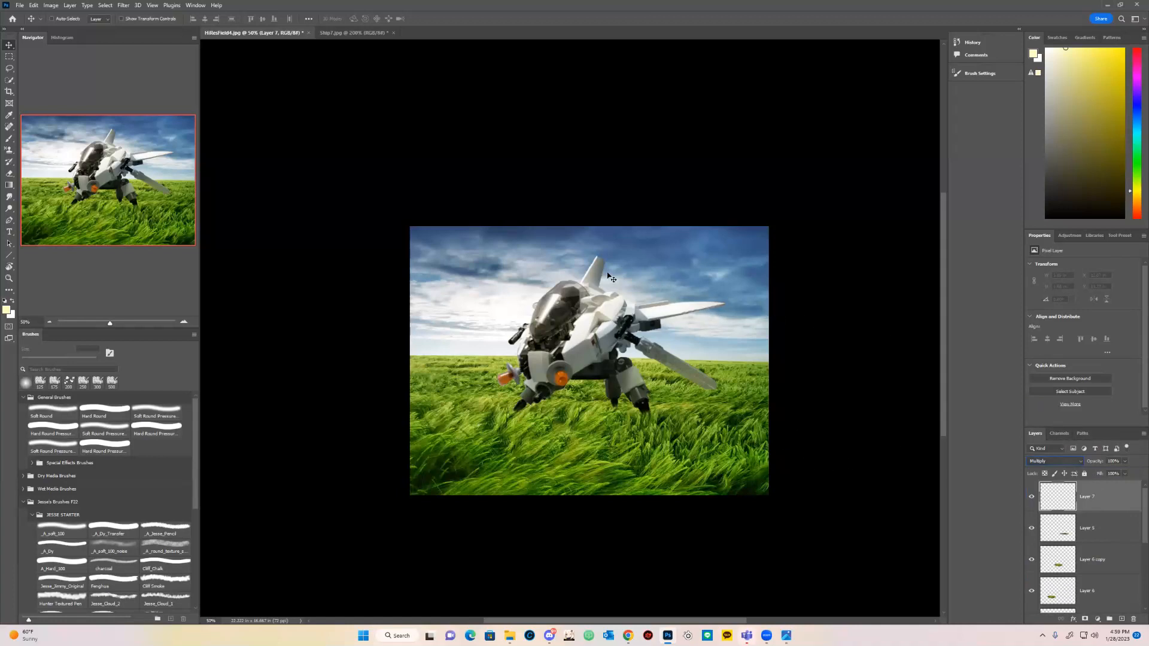
# - Sample the sky's dark blue and brush a soft shadow across the grass beneath the mech, from its front foot to the rear feet
pyautogui.press('b')
pyautogui.keyDown('alt'); pyautogui.click(663, 256); pyautogui.keyUp('alt')
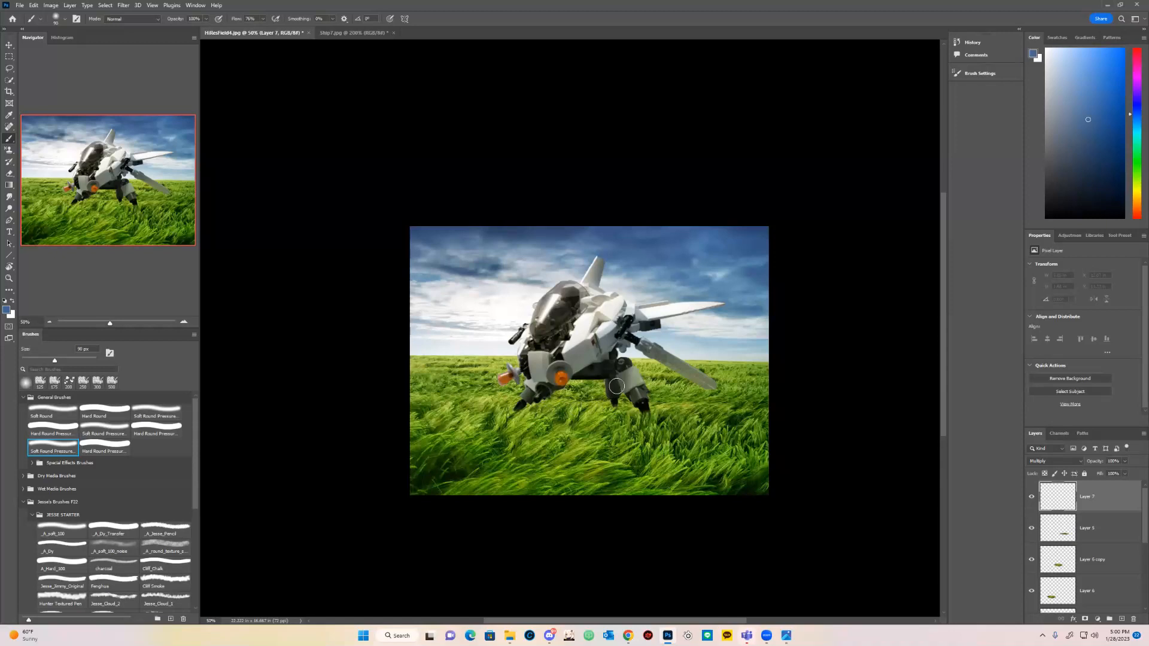
pyautogui.moveTo(557, 412); pyautogui.dragTo(603, 405)
pyautogui.hotkey('ctrl', 'z')
pyautogui.moveTo(519, 407)
pyautogui.mouseDown()
pyautogui.moveTo(644, 409)
pyautogui.moveTo(632, 412)
pyautogui.moveTo(595, 409)
pyautogui.moveTo(707, 391)
pyautogui.moveTo(630, 401)
pyautogui.mouseUp()
# - Replace the shadow colour with a dark green sampled beside the mech's rear foot and enlarge the soft brush
pyautogui.press('[')
pyautogui.press('[')
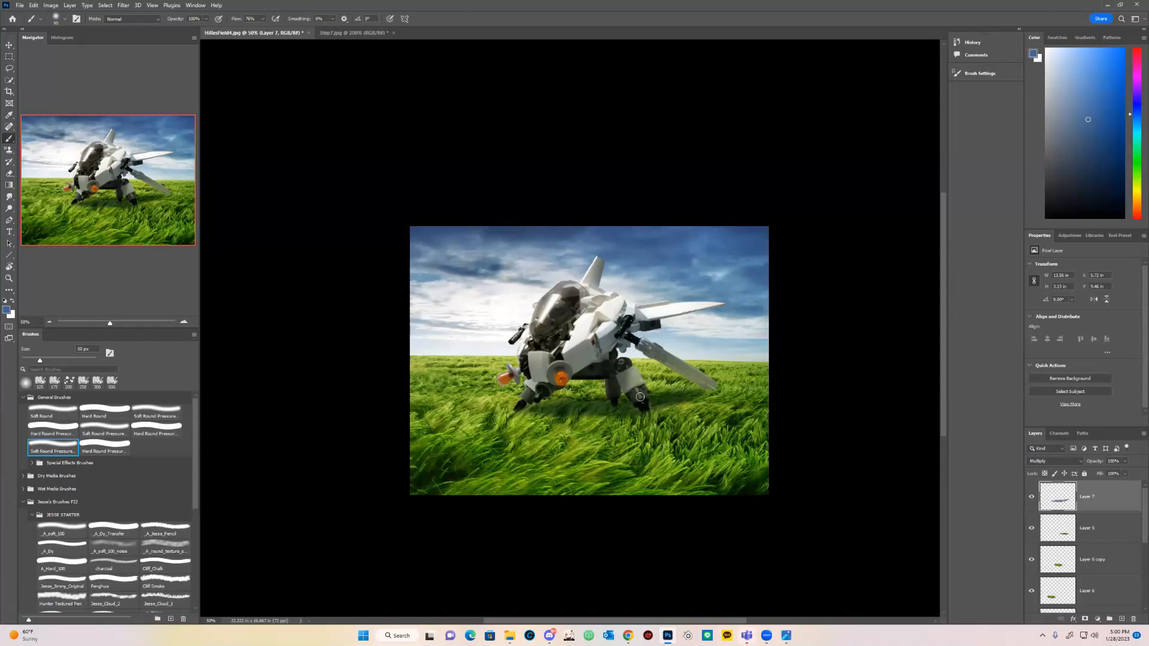
pyautogui.moveTo(673, 405); pyautogui.dragTo(714, 343)
pyautogui.press(']')
pyautogui.press(']')
pyautogui.press(']')
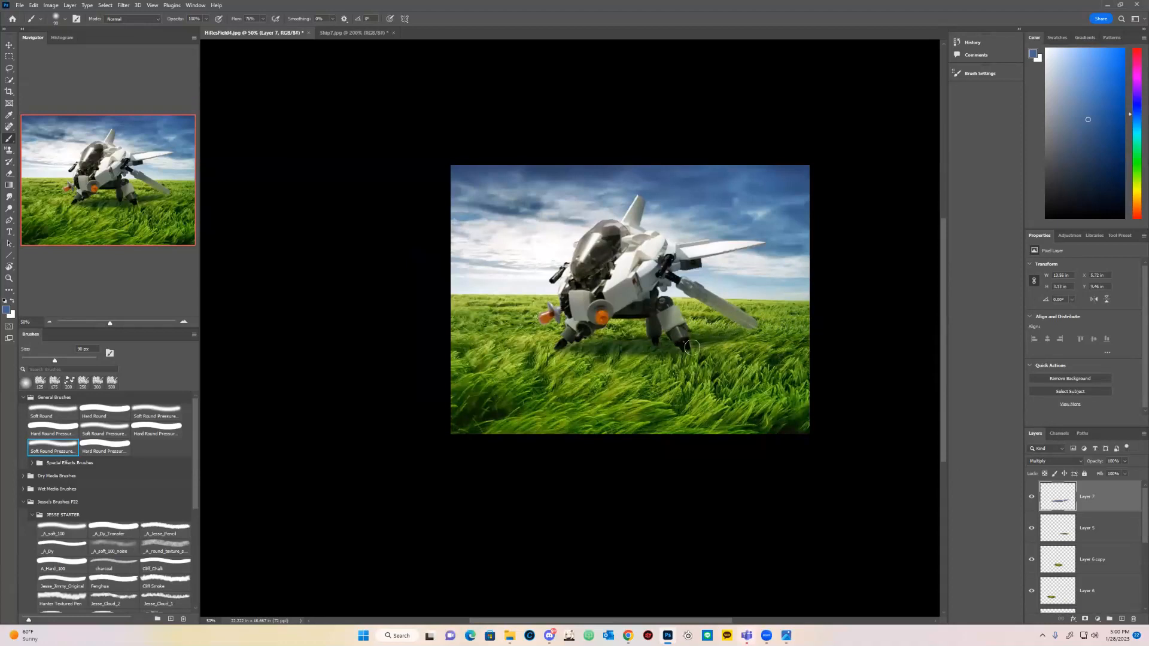
pyautogui.press('[')
pyautogui.press('[')
pyautogui.press('d')
pyautogui.keyDown('alt'); pyautogui.click(676, 347); pyautogui.keyUp('alt')
pyautogui.press(']')
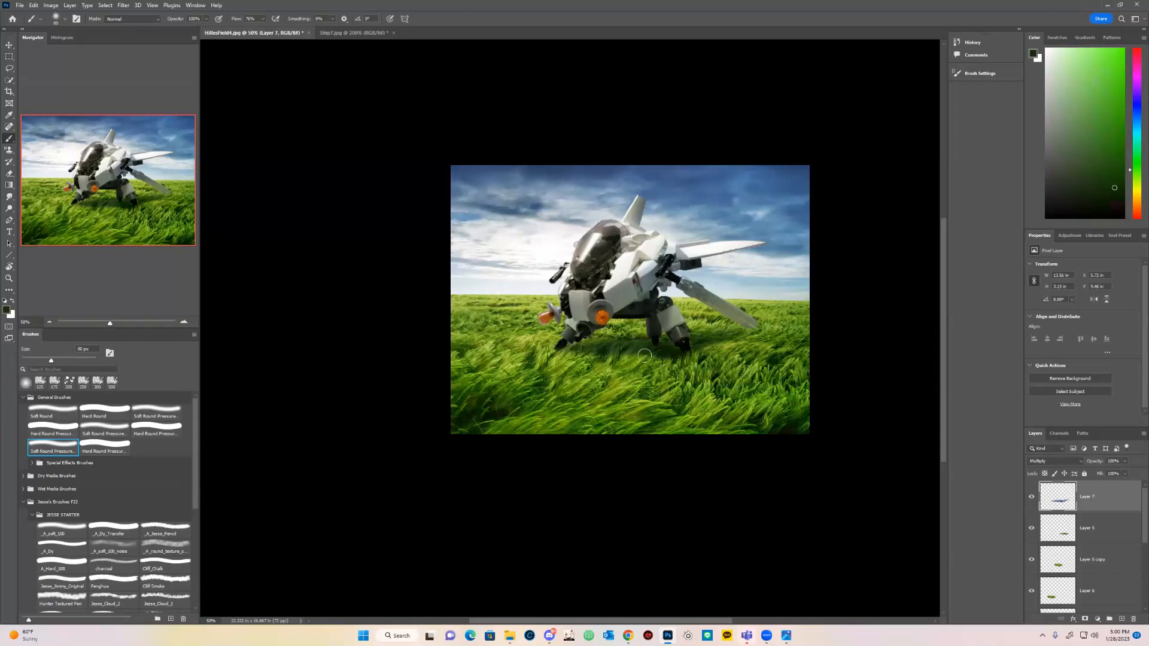
pyautogui.press(']')
pyautogui.press(']')
pyautogui.hotkey('alt', 's')
pyautogui.press('Escape')
# - Undo a trial shadow stroke between the feet, reduce the brush to 60 px and darken the grass around the front foot
pyautogui.moveTo(661, 354)
pyautogui.mouseDown()
pyautogui.moveTo(680, 359)
pyautogui.moveTo(559, 348)
pyautogui.moveTo(644, 357)
pyautogui.mouseUp()
pyautogui.hotkey('ctrl', 'z')
pyautogui.press('[')
pyautogui.press('[')
pyautogui.press('[')
pyautogui.press('[')
pyautogui.moveTo(573, 347); pyautogui.dragTo(555, 346)
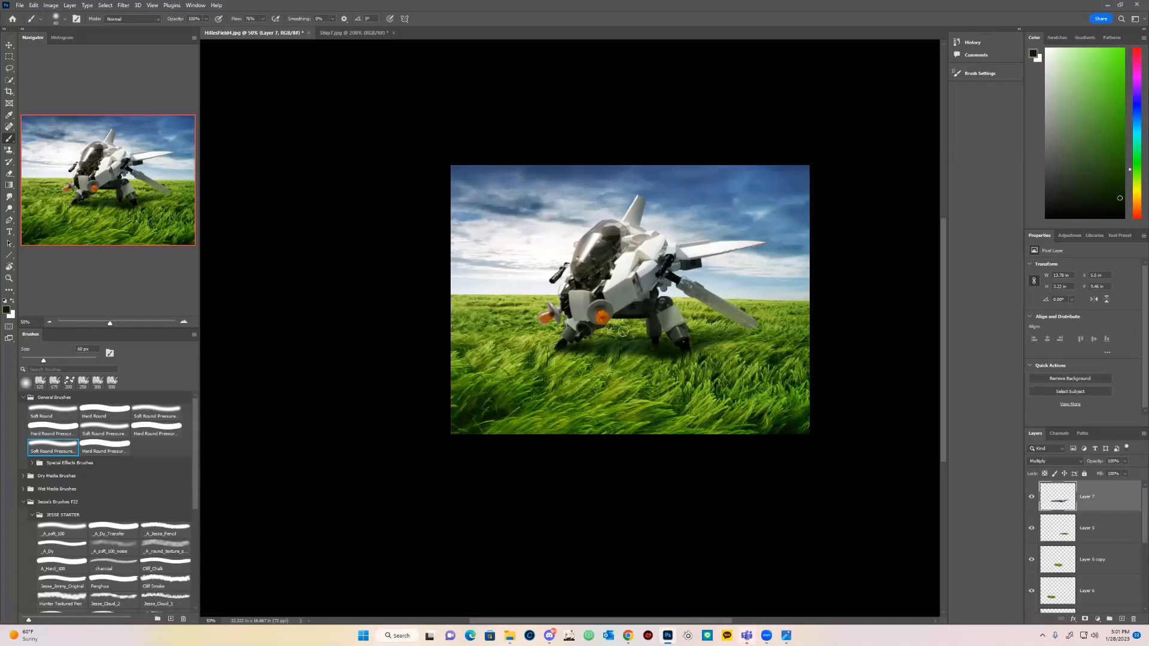
# - Try a broader shadow stroke over the front foot with a 125 px brush and undo it
pyautogui.press(']')
pyautogui.press(']')
pyautogui.press(']')
pyautogui.press(']')
pyautogui.press(']')
pyautogui.press(']')
pyautogui.press(']')
pyautogui.press(']')
pyautogui.press(']')
pyautogui.moveTo(565, 340); pyautogui.dragTo(574, 344)
pyautogui.hotkey('ctrl', 'z')
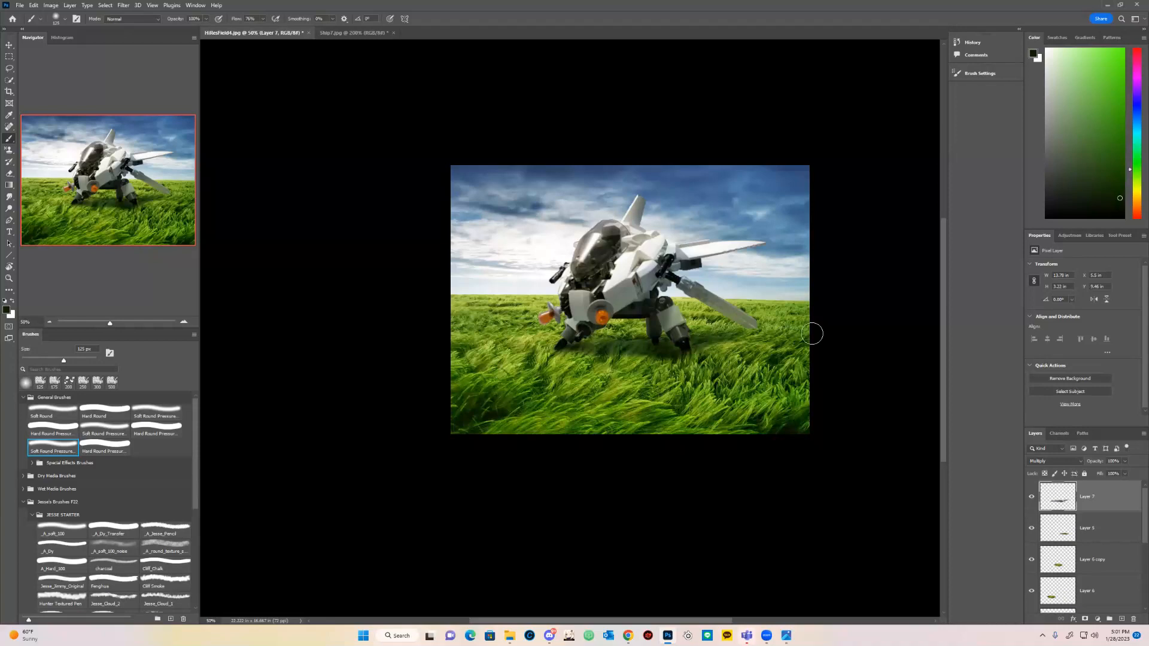
# - Reset the foreground and background colours to default black and white and set the soft brush to 150 px
pyautogui.press('d')
pyautogui.press('[')
pyautogui.press('[')
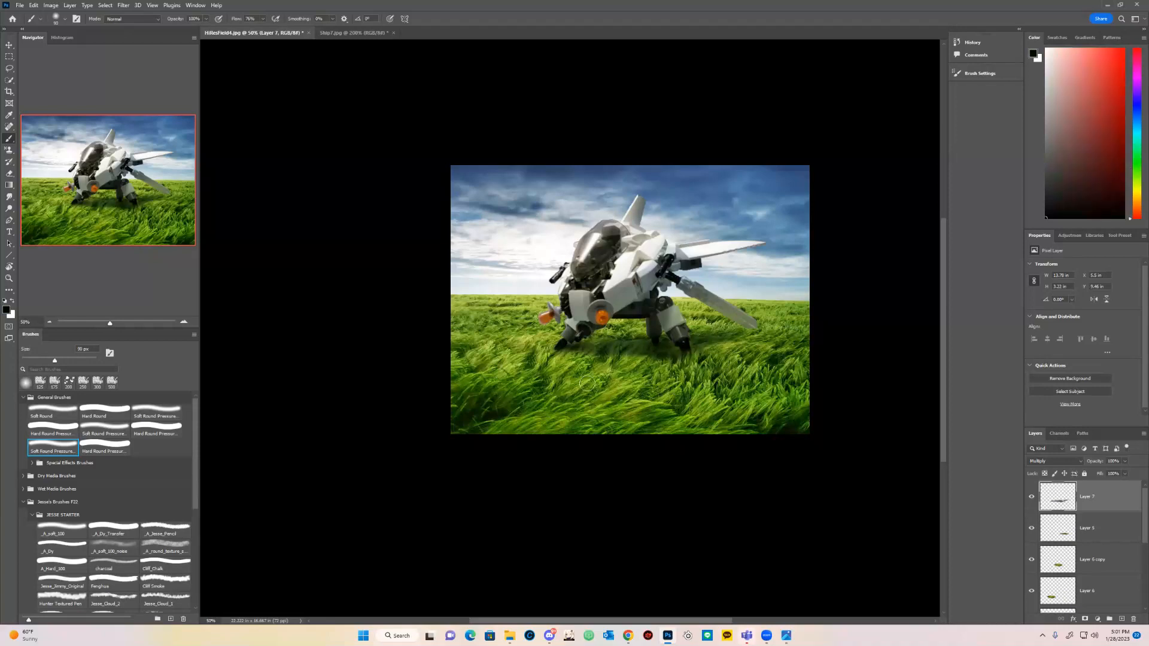
pyautogui.press(']')
pyautogui.press(']')
pyautogui.press(']')
pyautogui.moveTo(842, 300); pyautogui.dragTo(831, 325)
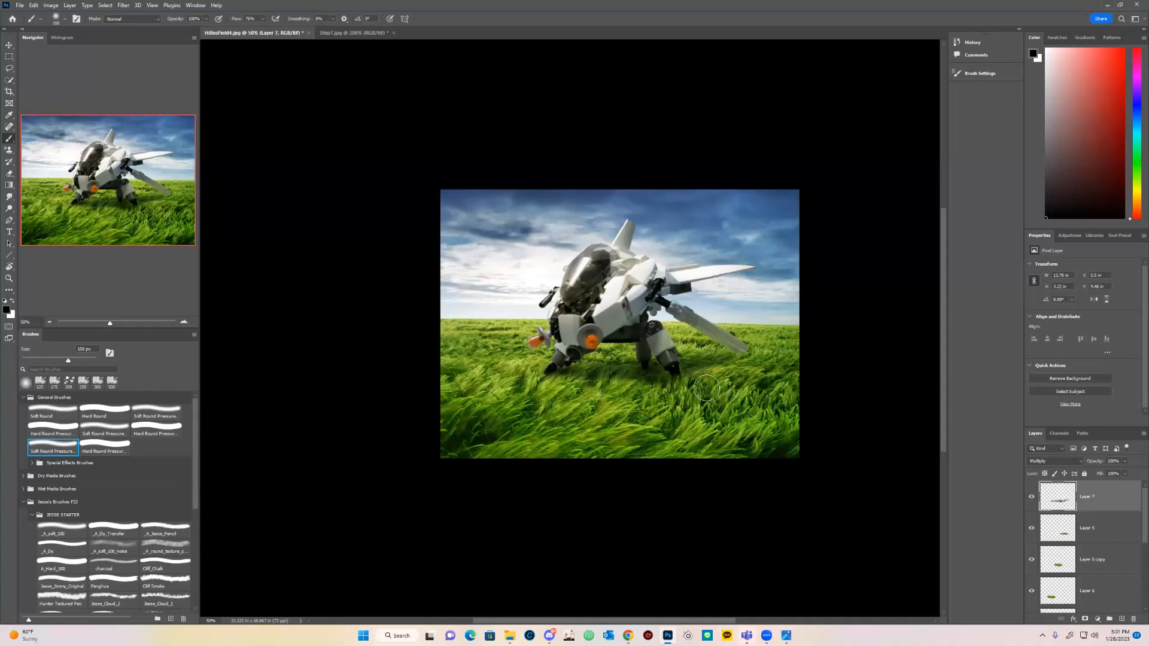
# - Start saving the document to the computer and choose the W1 WED EXERCISE folder in Downloads
pyautogui.click(20, 5)
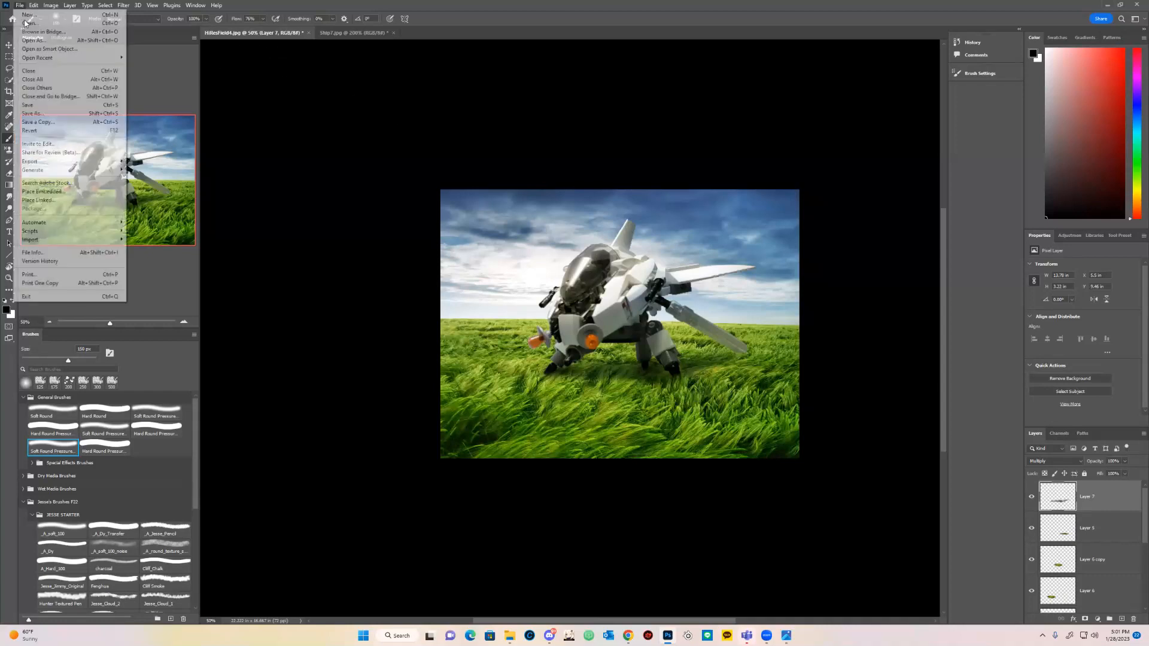
pyautogui.click(74, 116)
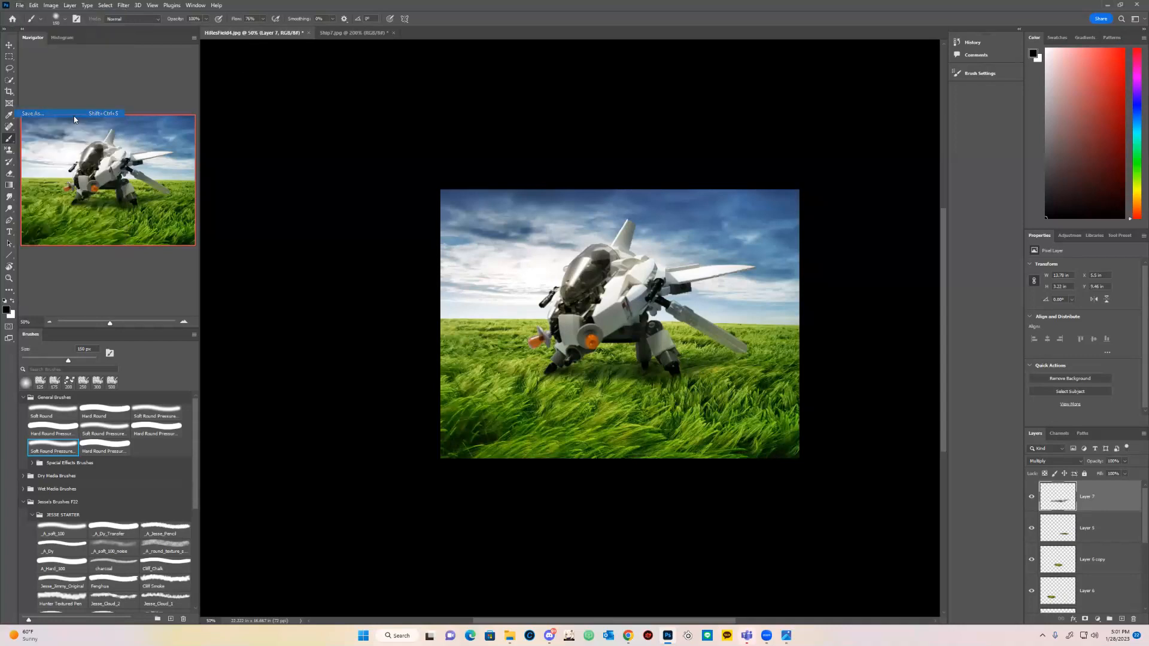
pyautogui.click(614, 397)
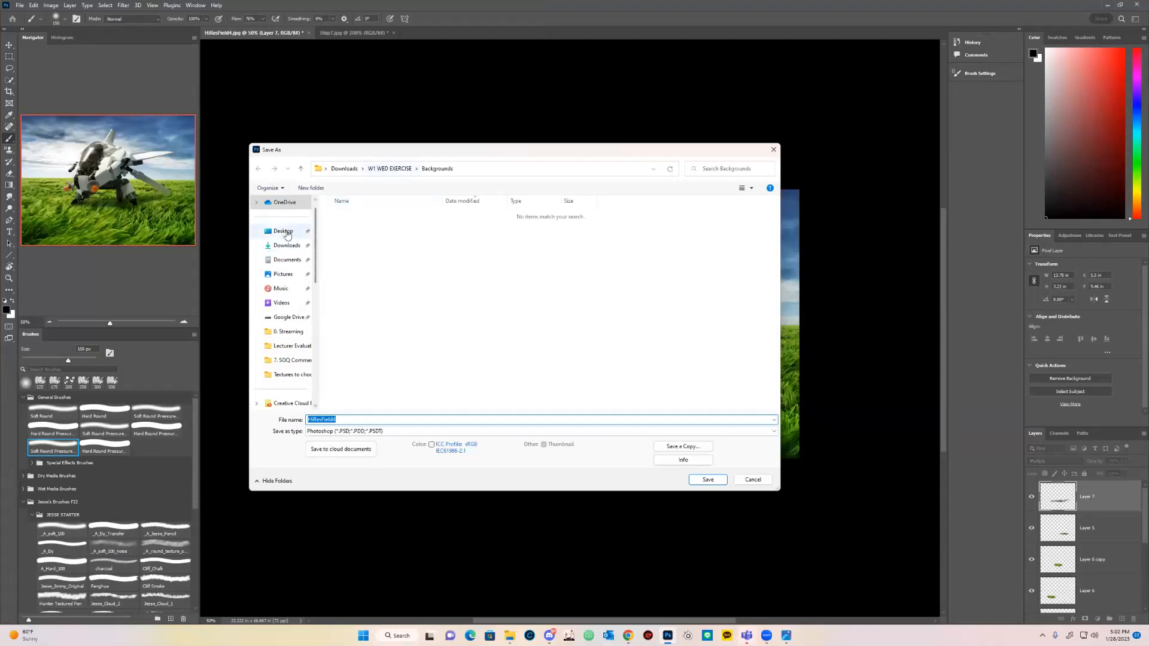
pyautogui.click(283, 247)
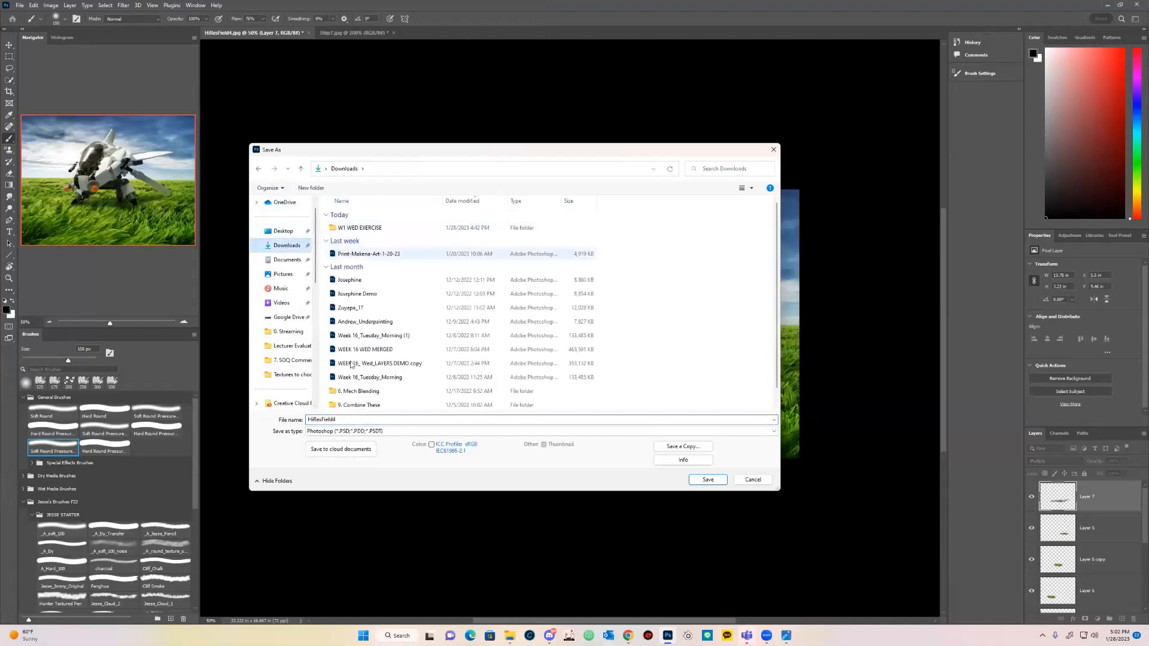
pyautogui.doubleClick(375, 229)
# - Name the file with the artist's full name followed by "- Week 1 - Mech exercise"
pyautogui.click(421, 419)
pyautogui.hotkey('ctrl', 'a')
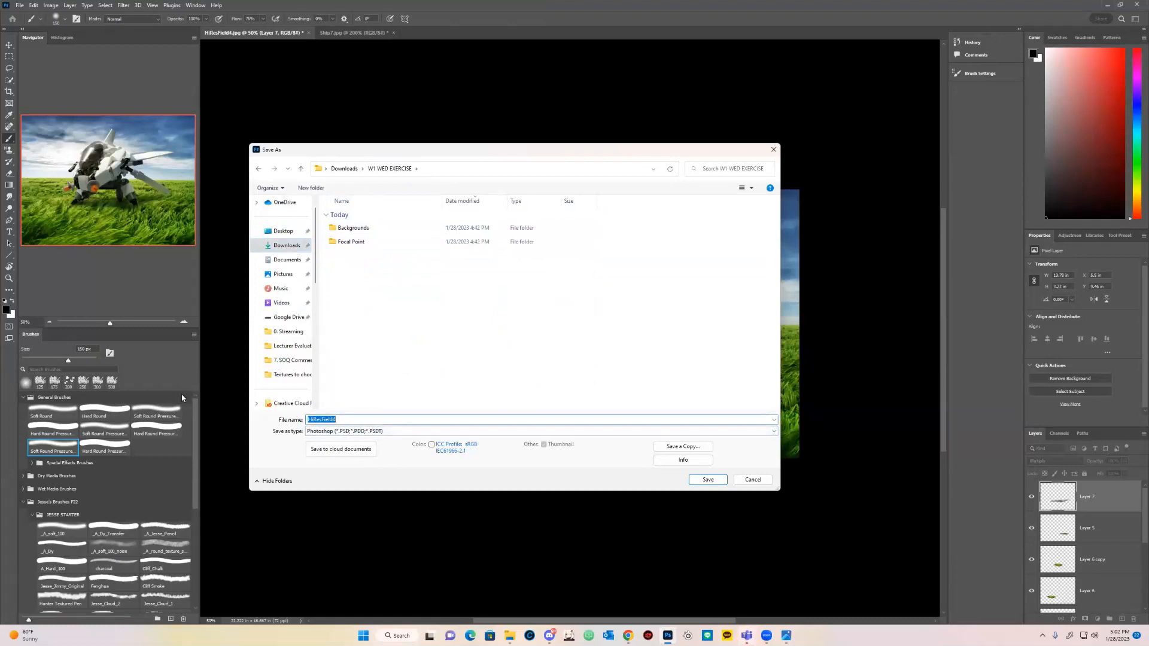
pyautogui.write('f')
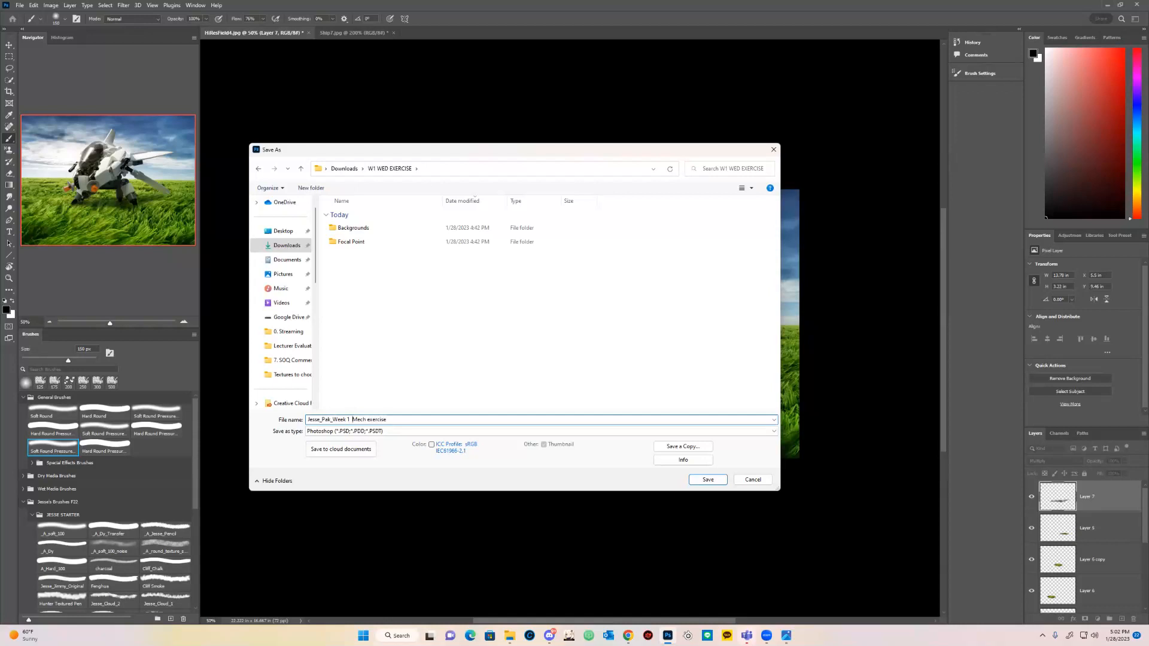
pyautogui.write('-')
pyautogui.write('  -')
pyautogui.click(322, 419)
pyautogui.press('BackSpace')
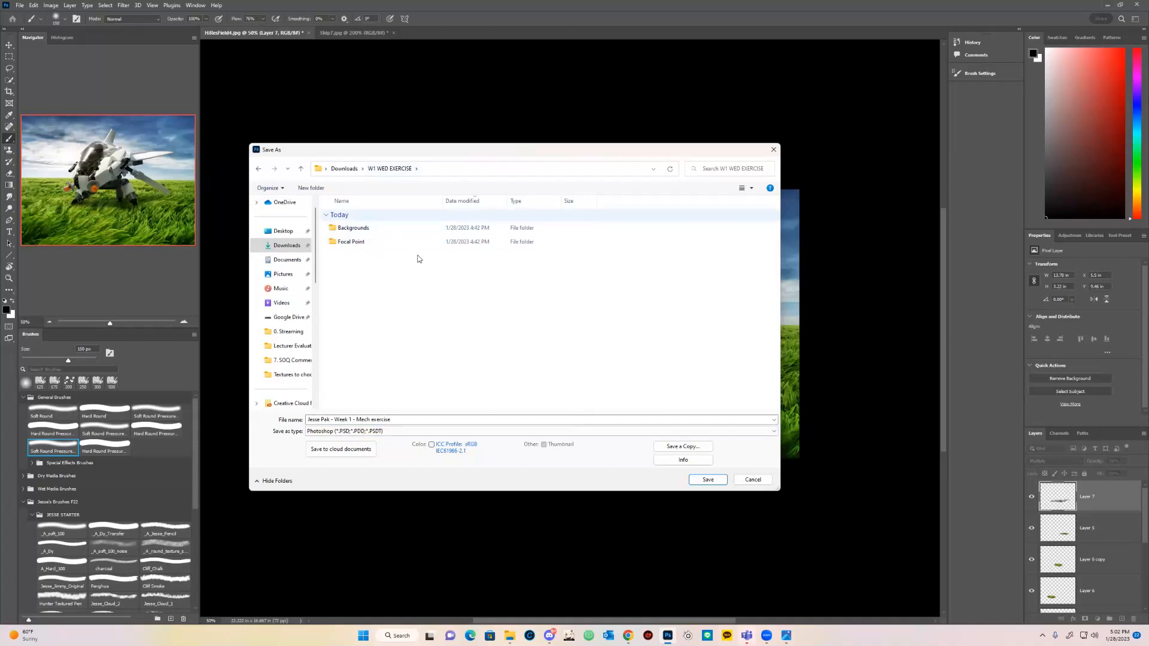
# - Save the composite in Photoshop format with Maximize Compatibility enabled
pyautogui.click(366, 431)
pyautogui.click(366, 441)
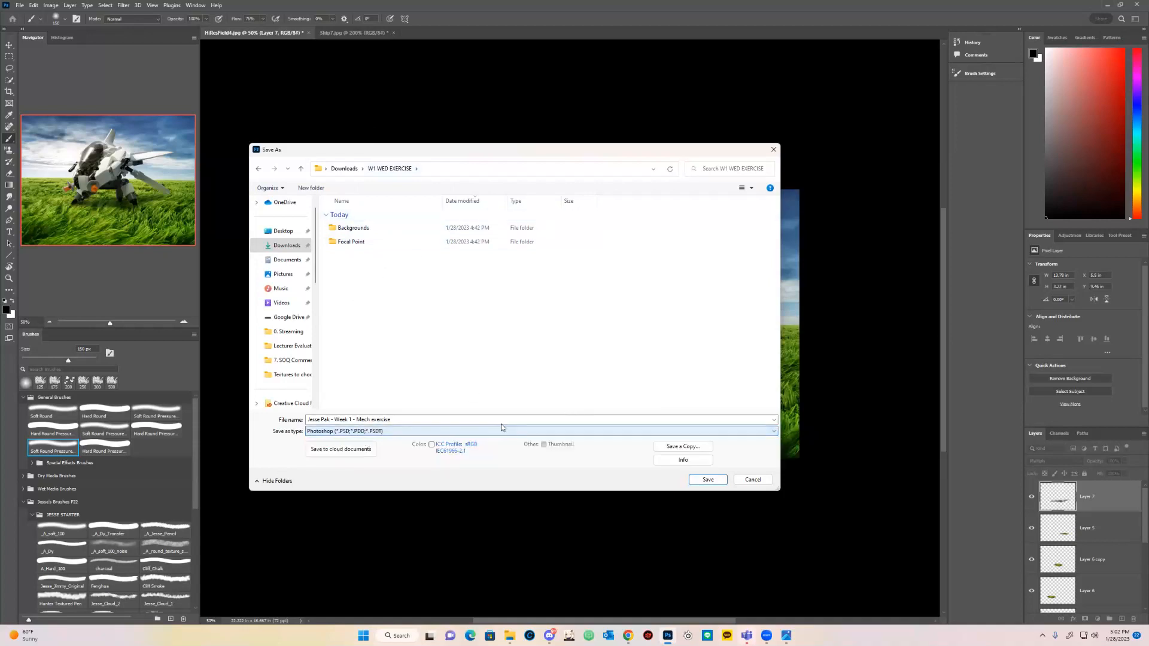
pyautogui.click(708, 479)
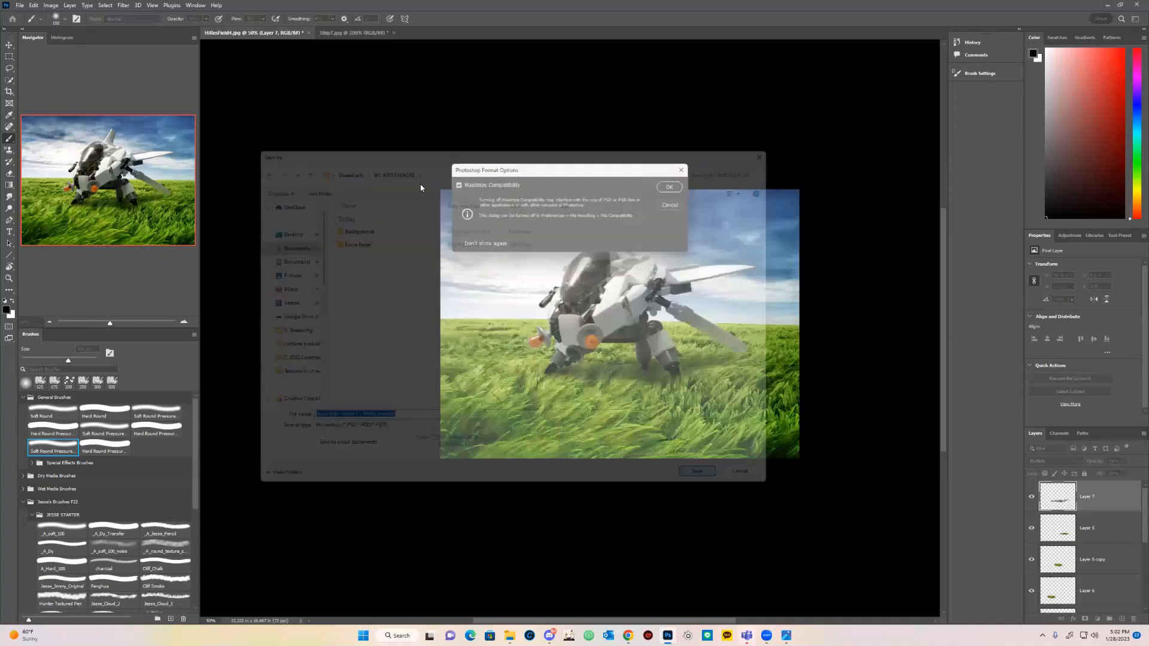
pyautogui.click(672, 185)
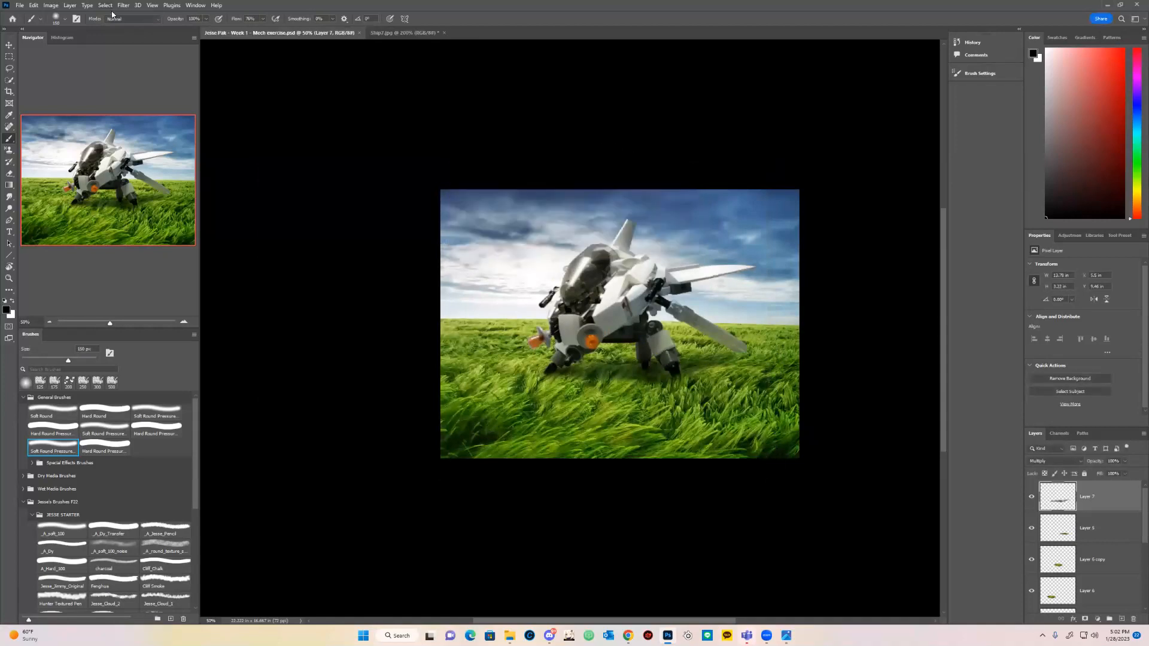
# - Save a JPEG copy of the composite to the computer in the W1 WED EXERCISE folder
pyautogui.click(18, 5)
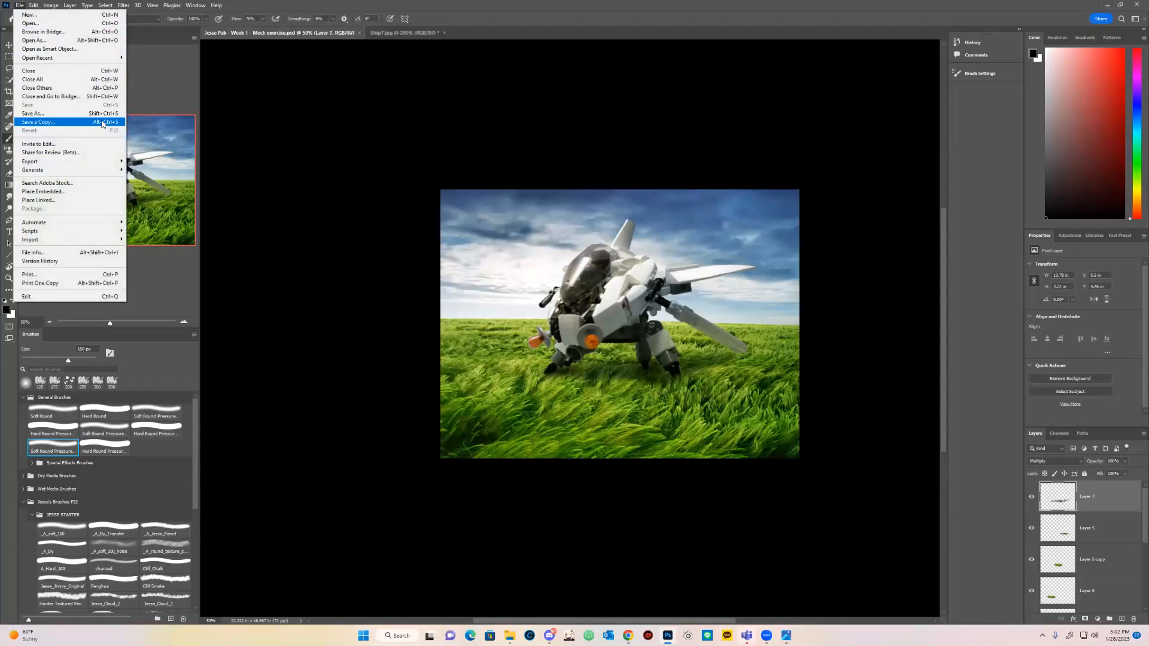
pyautogui.click(57, 124)
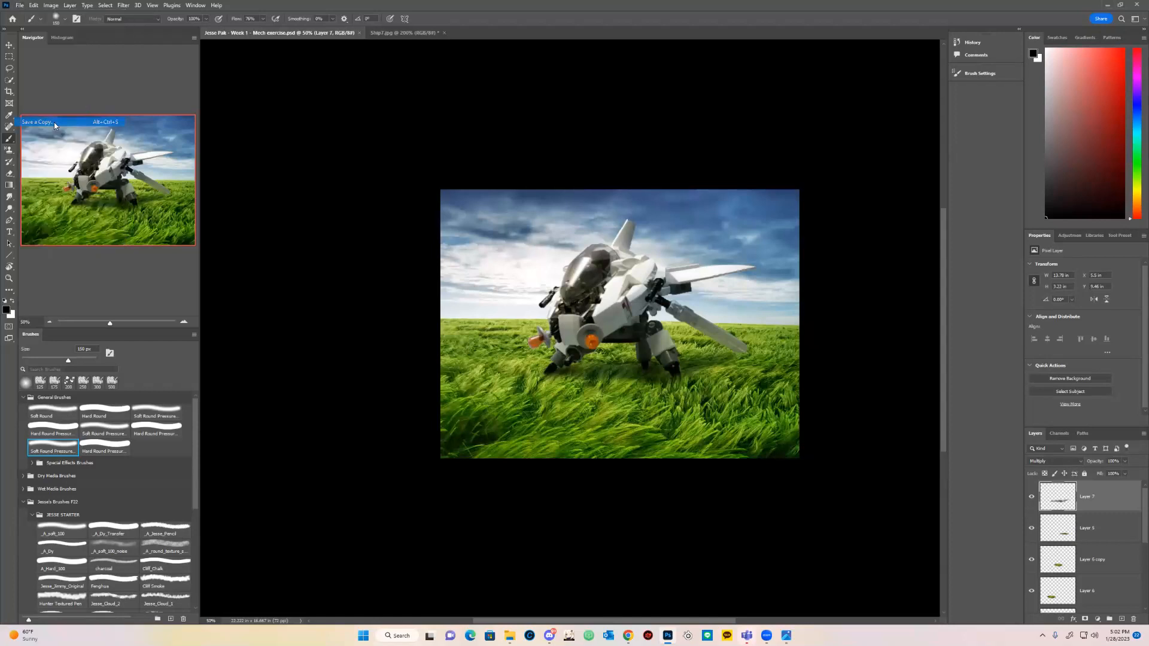
pyautogui.click(627, 396)
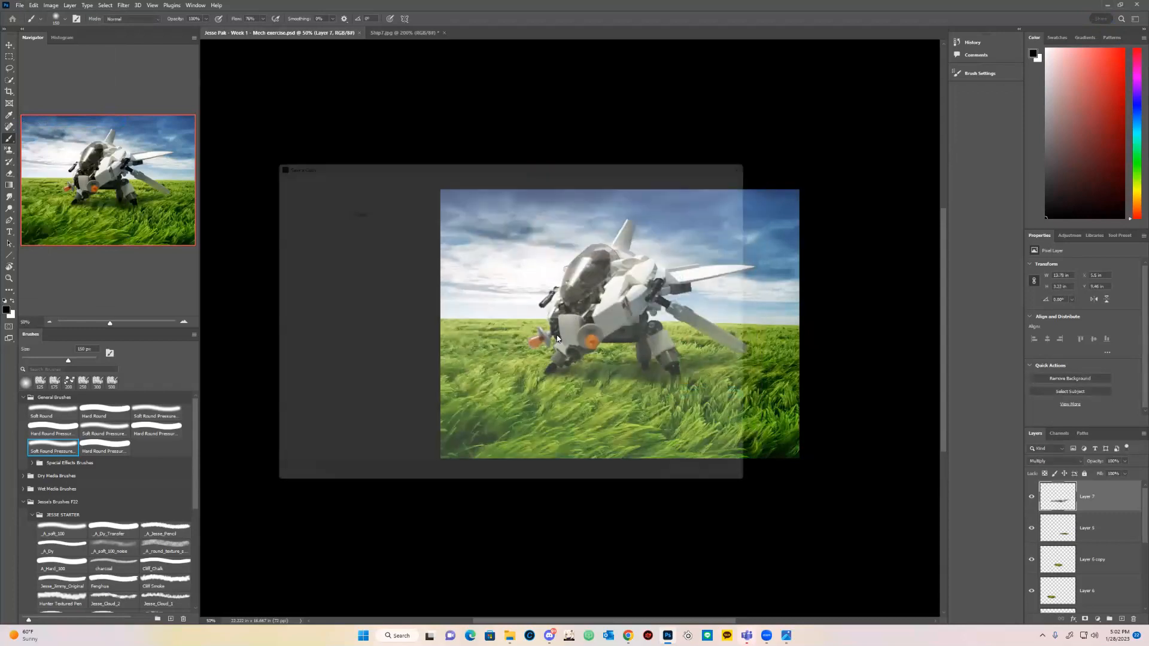
pyautogui.click(359, 431)
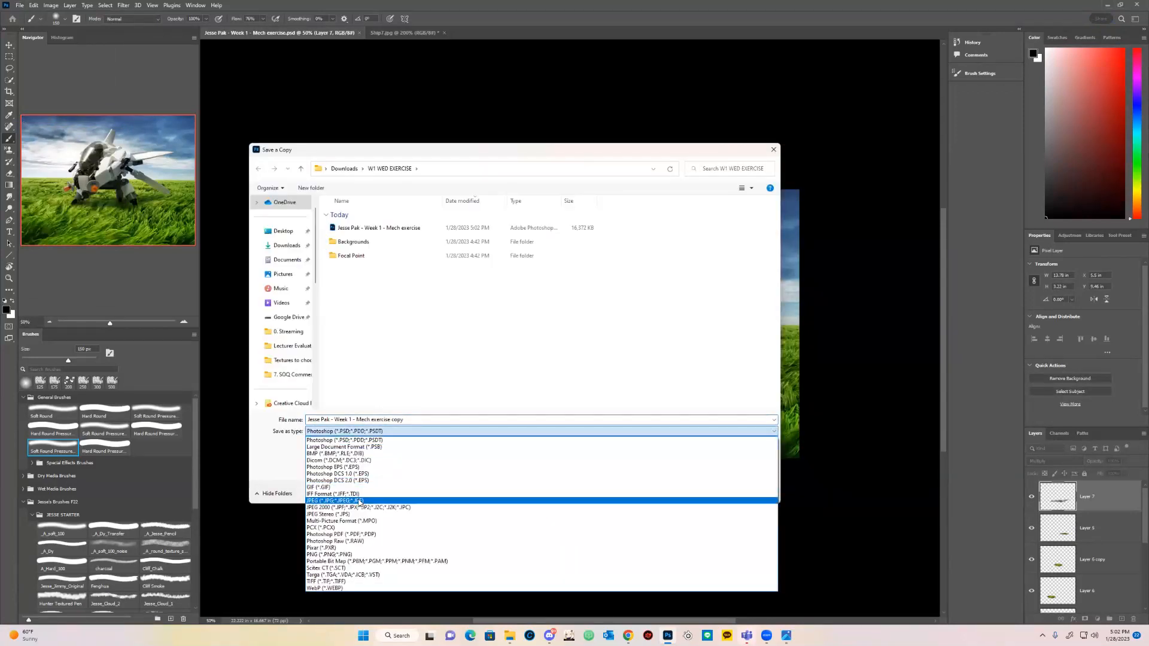
pyautogui.click(361, 501)
pyautogui.click(721, 494)
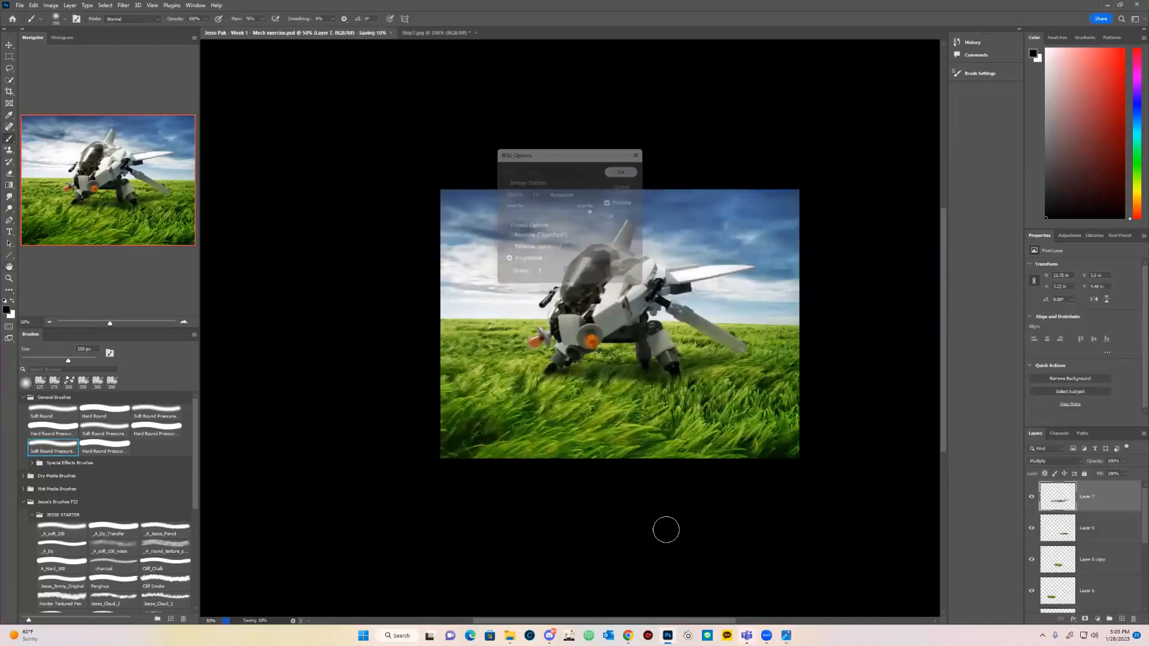